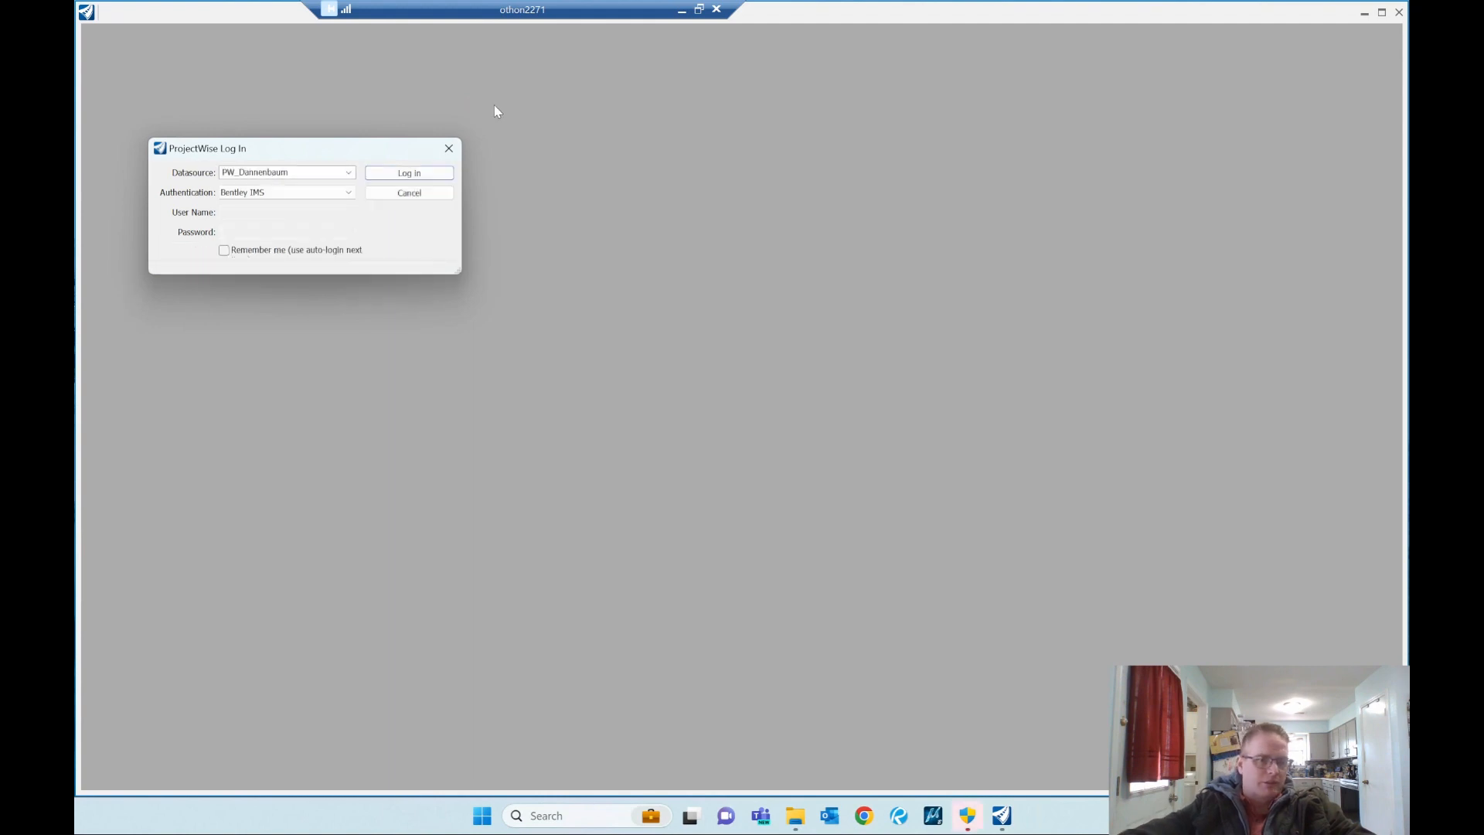
Step: Skip the ProjectWise login and start a new DGN file in the project's 01 DRAWINGS\01 GEN folder
click(409, 194)
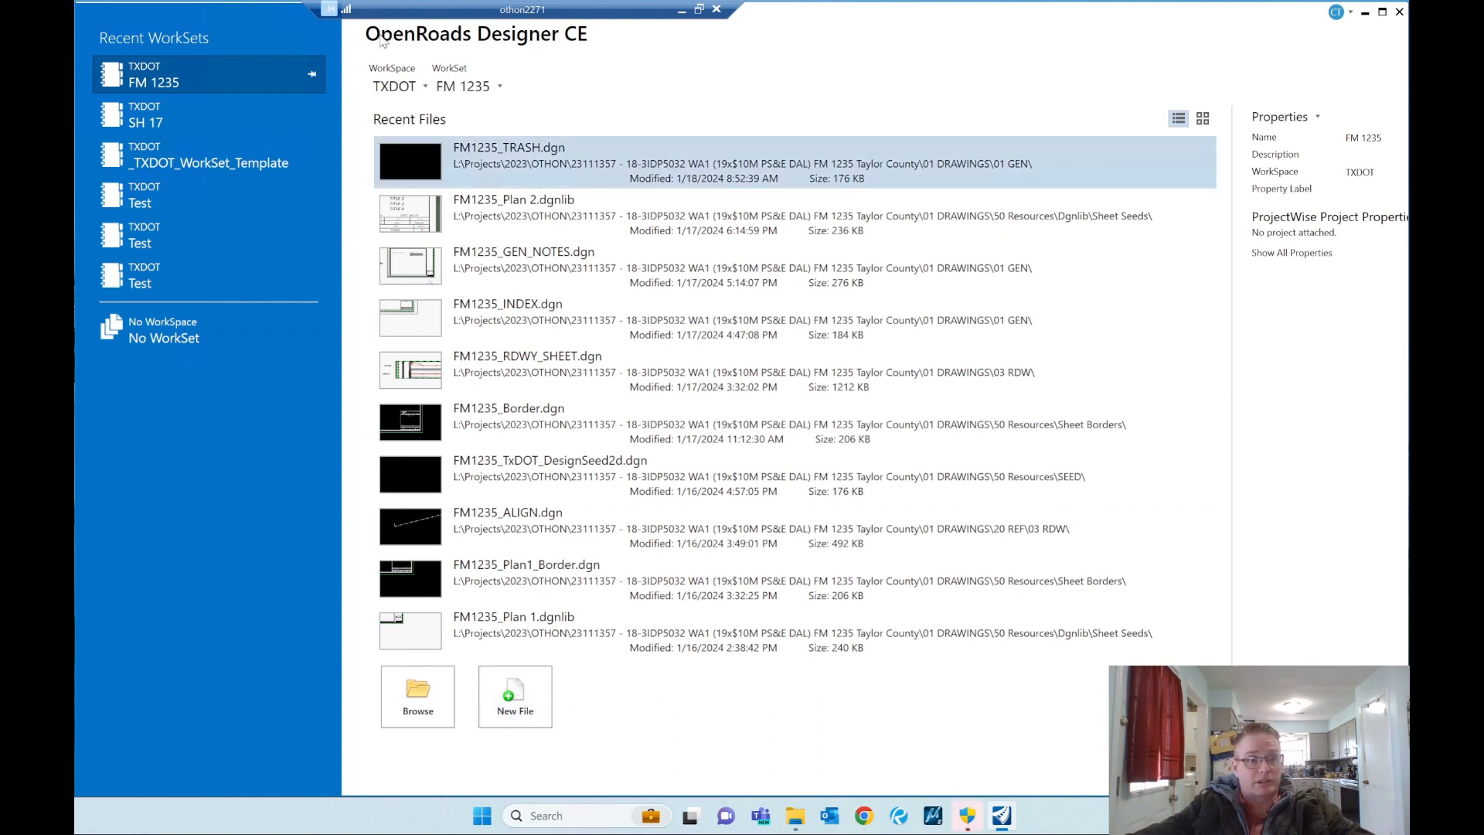
click(515, 696)
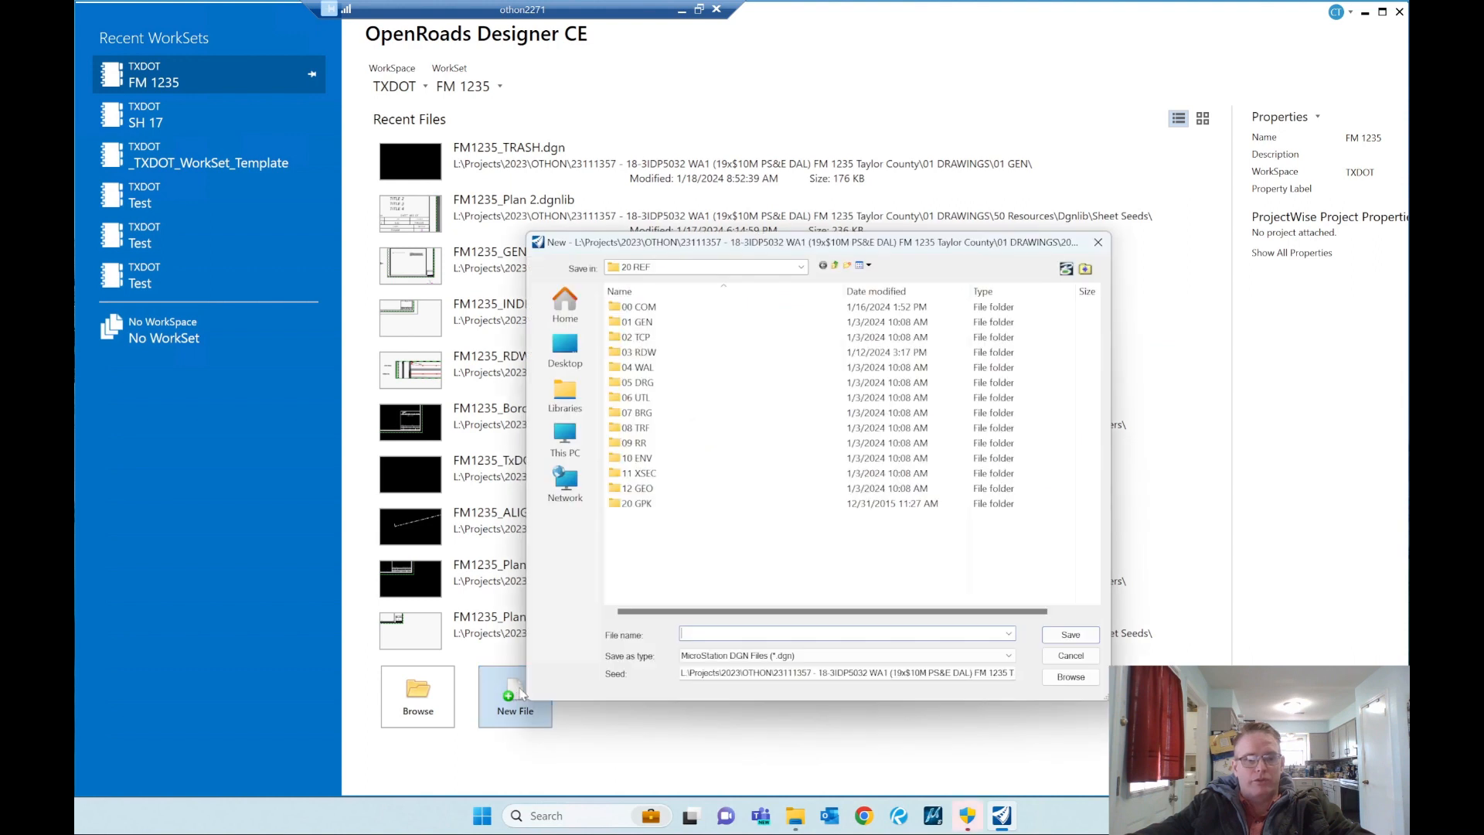
click(835, 266)
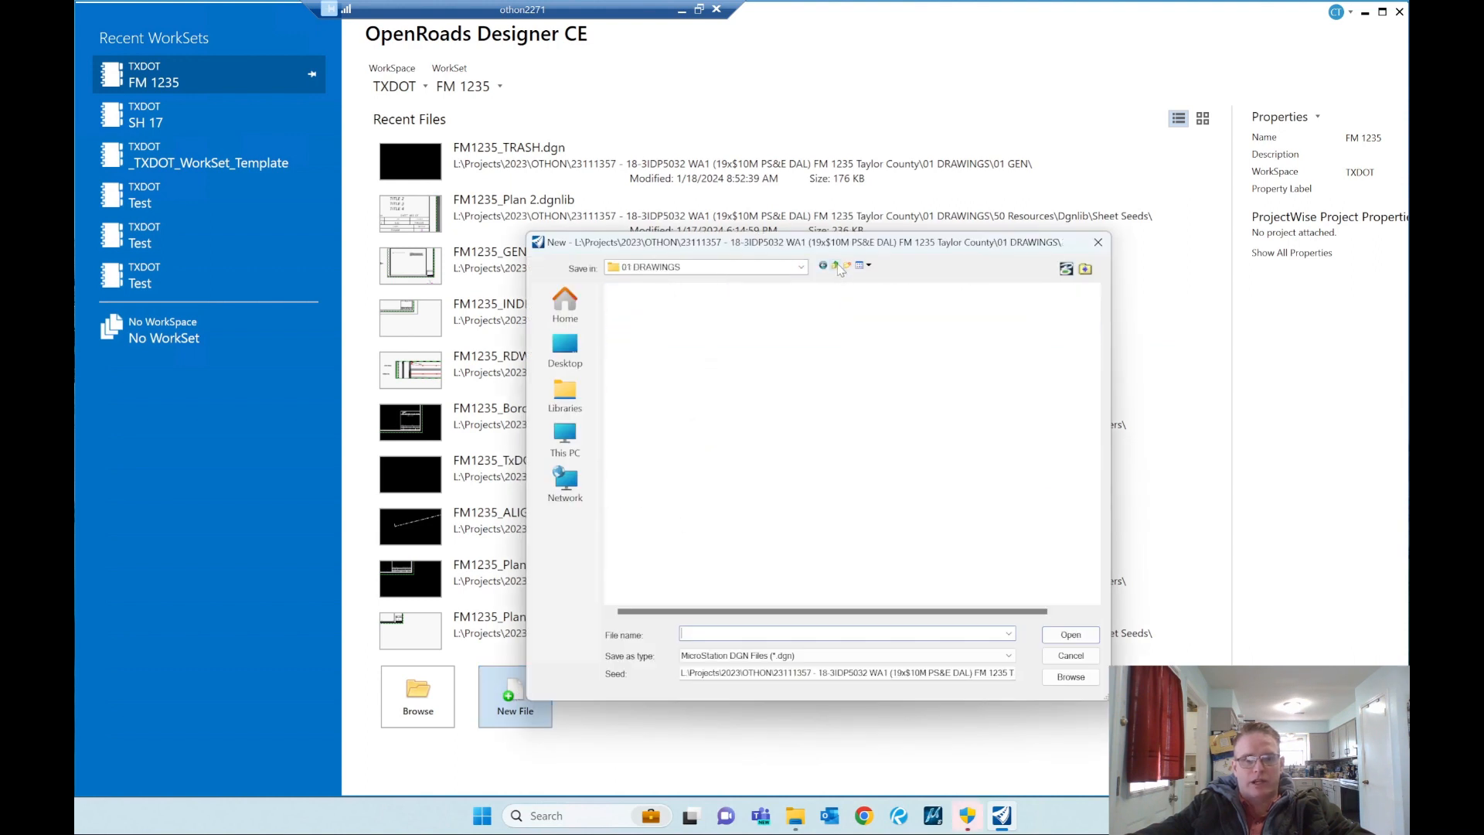
click(641, 309)
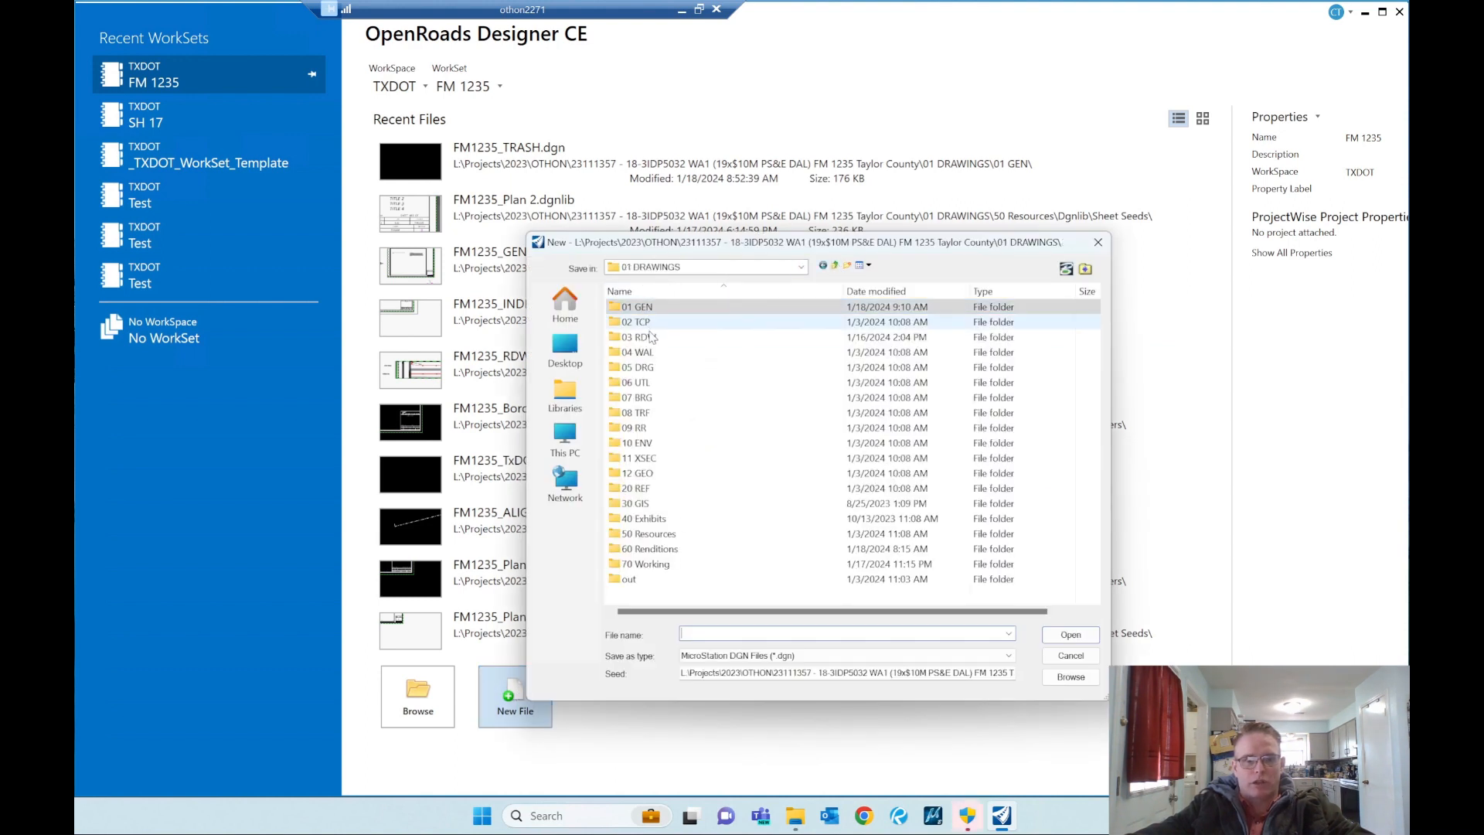
double_click(644, 309)
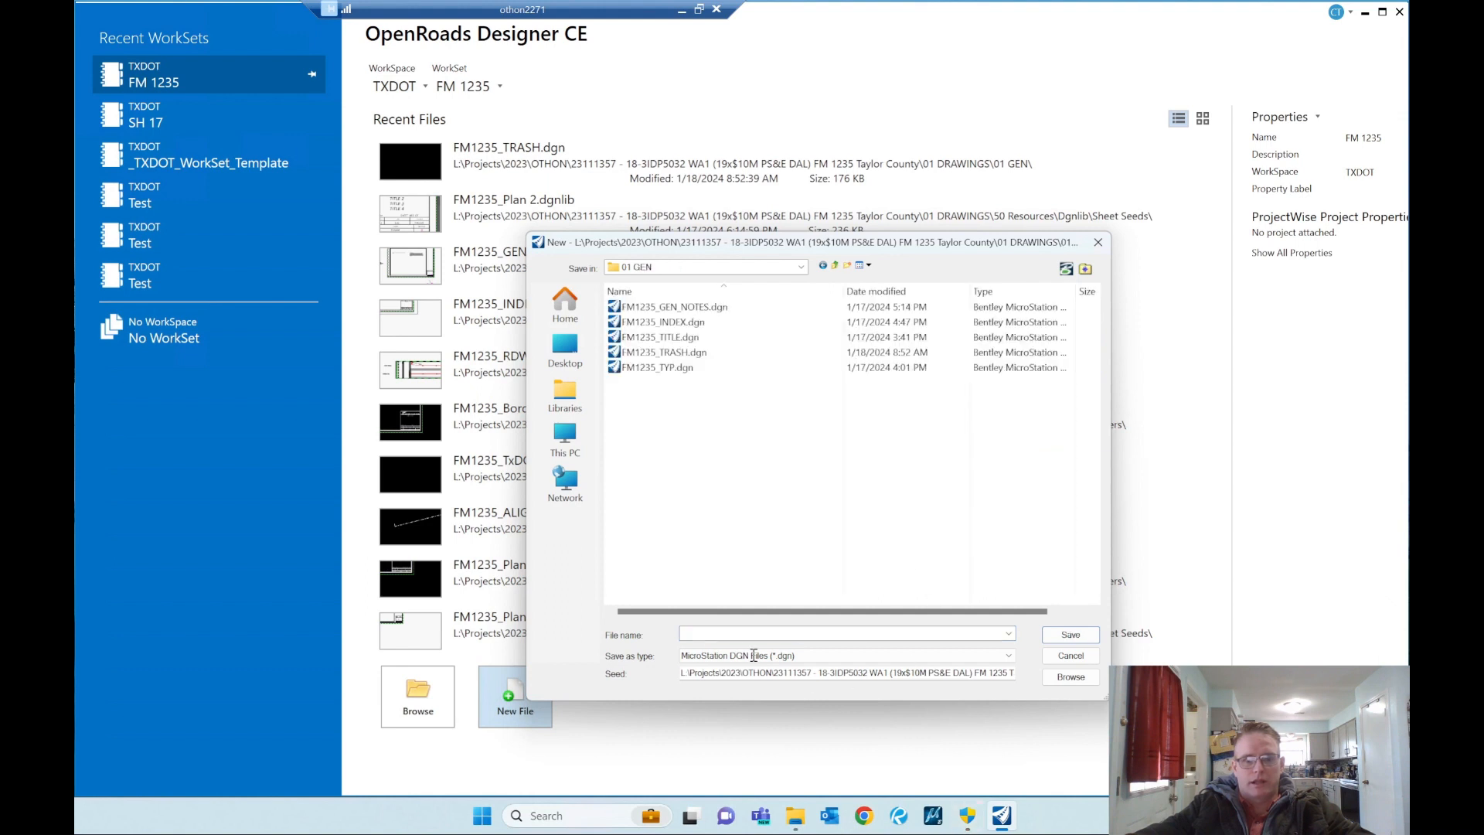
Step: Name the new file FM1235_TEST.dgn, using the existing FM1235_TRASH.dgn name as the starting point
click(673, 352)
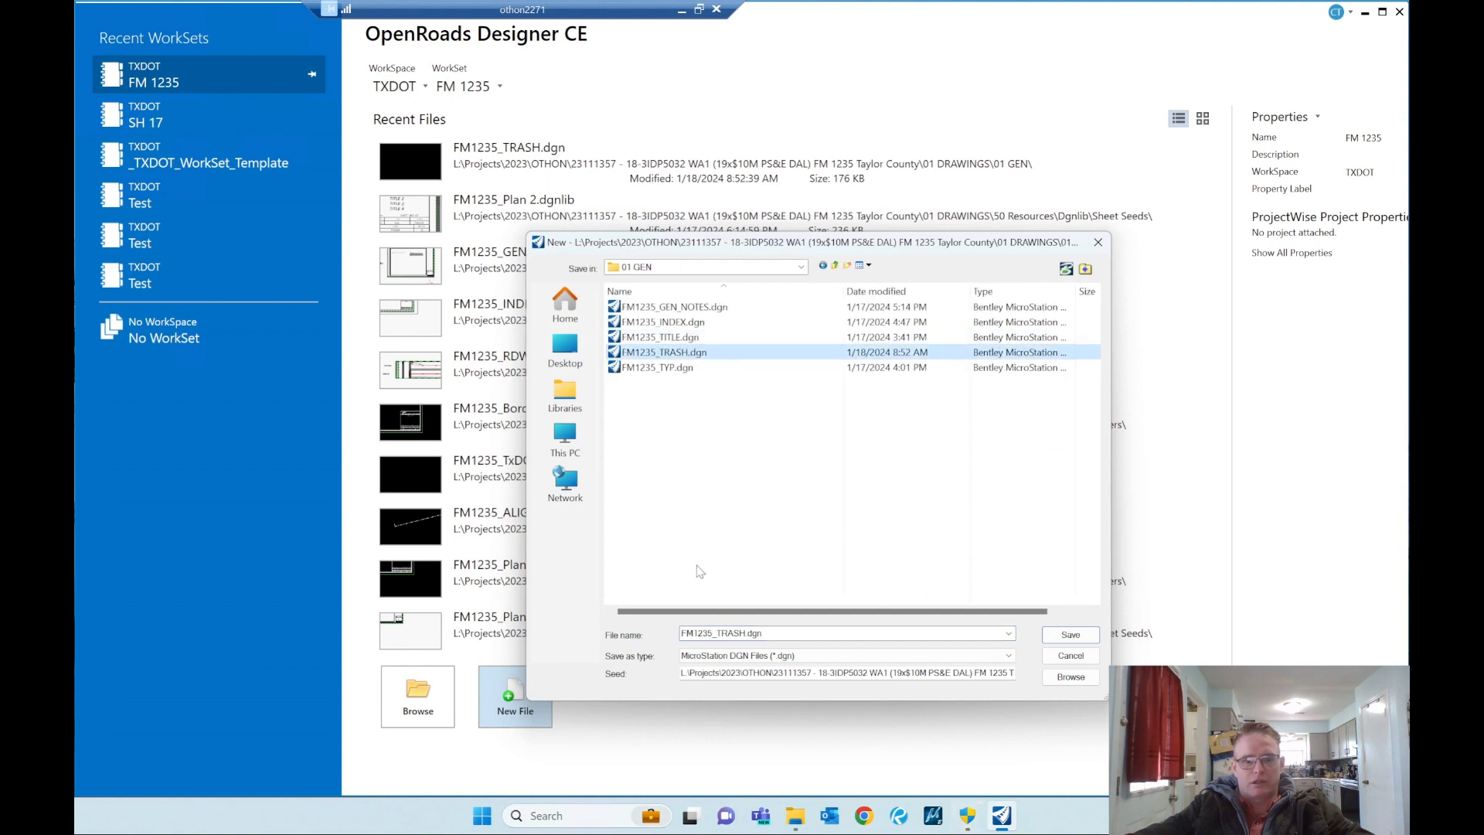
click(744, 634)
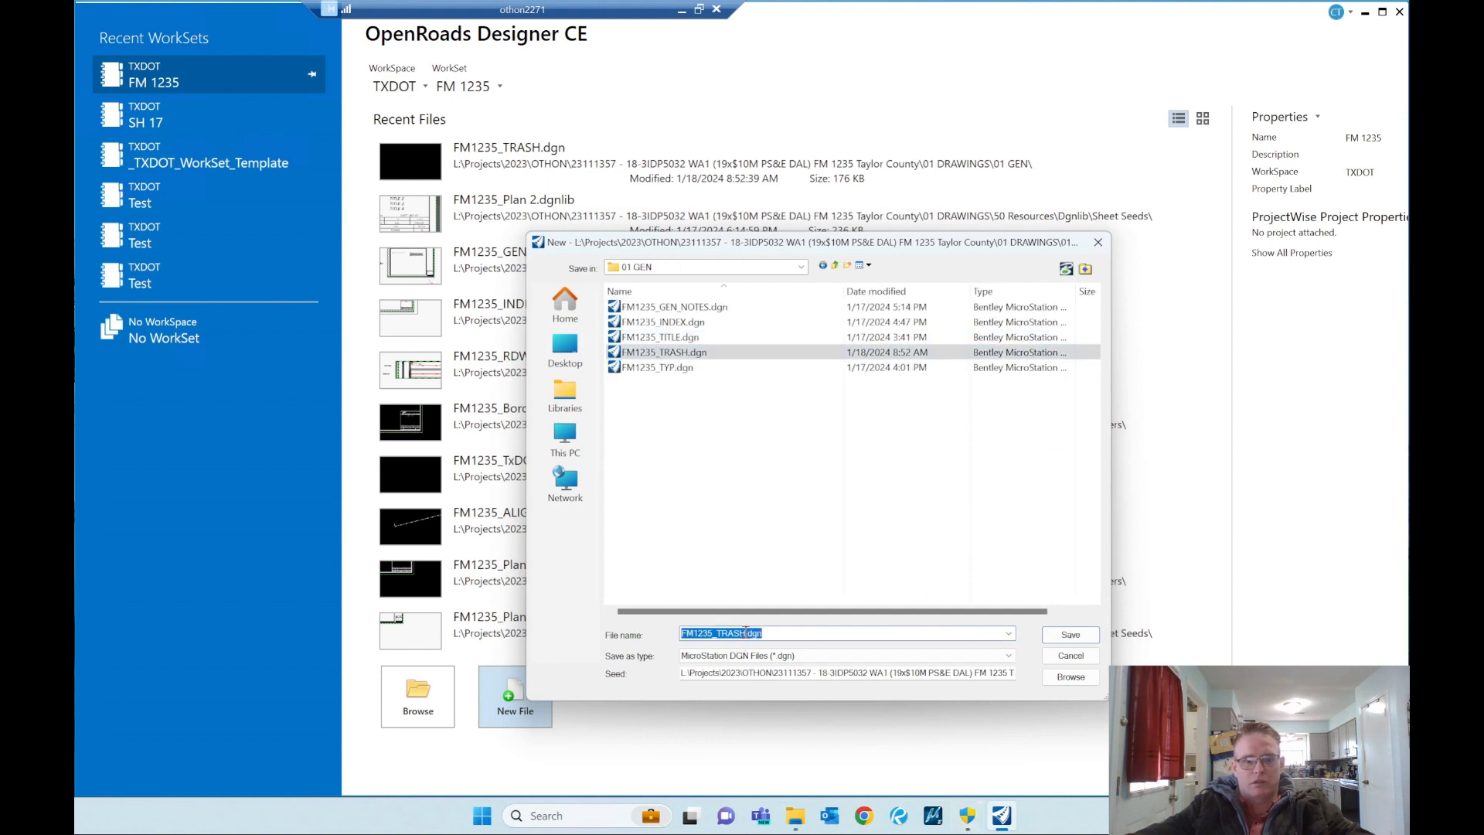
drag(746, 633, 734, 634)
text(es)
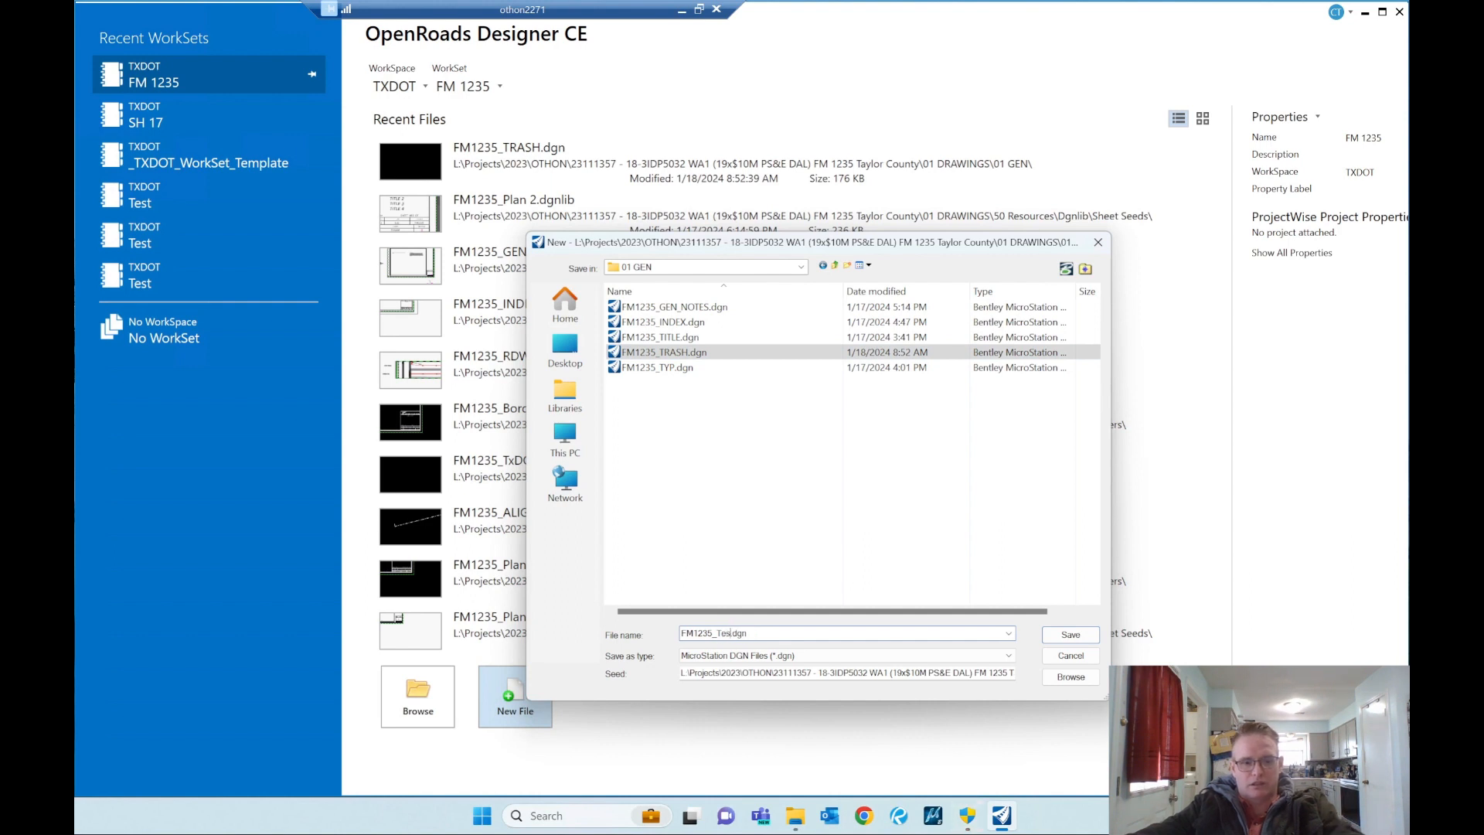
key(BackSpace)
key(BackSpace)
key(Caps_Lock)
text(EST)
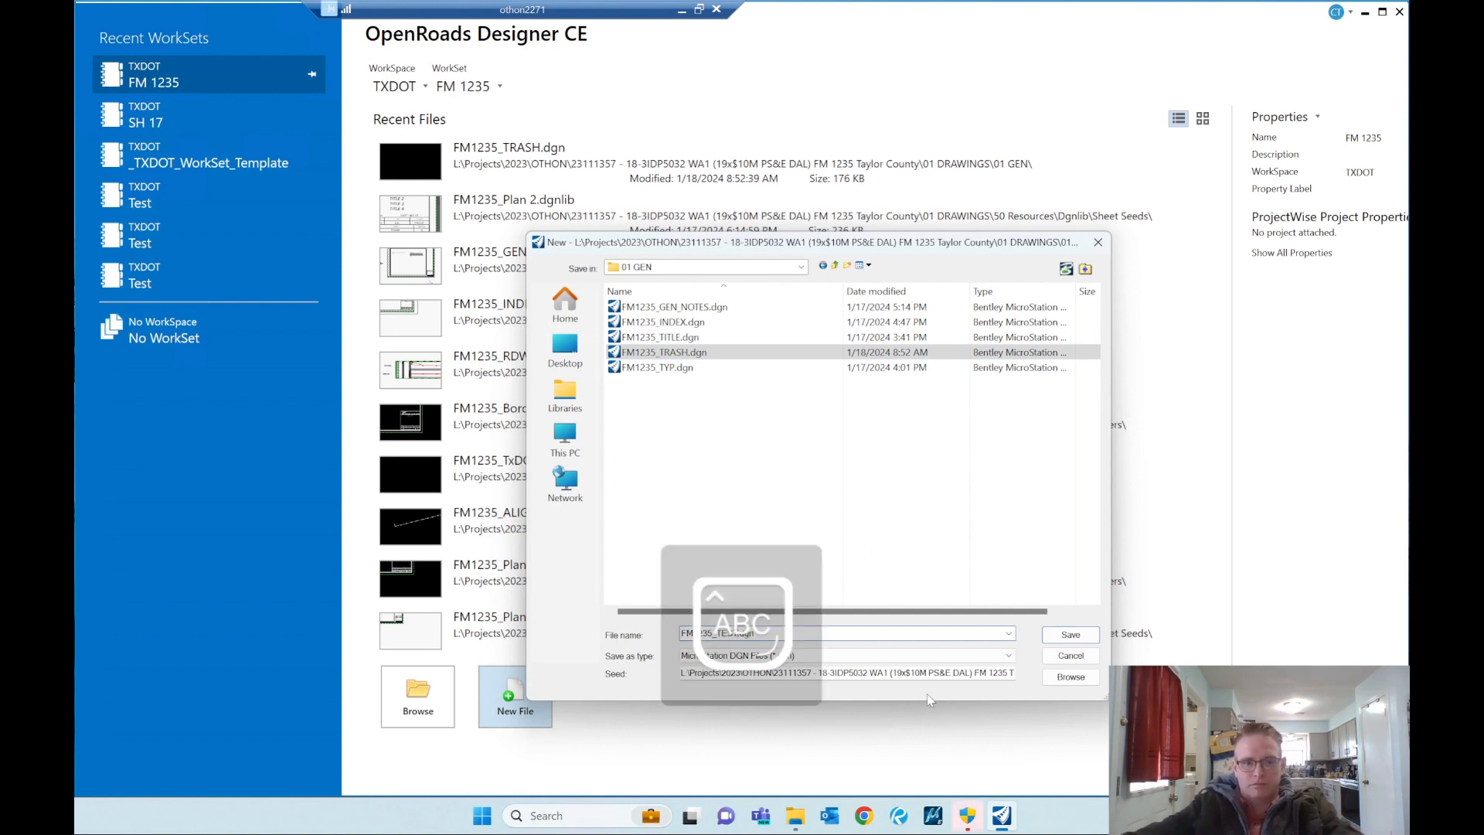
Step: Check the end of the seed path for FM1235_TxDOT_DesignSeed2d.dgn and create the new file from it
click(987, 673)
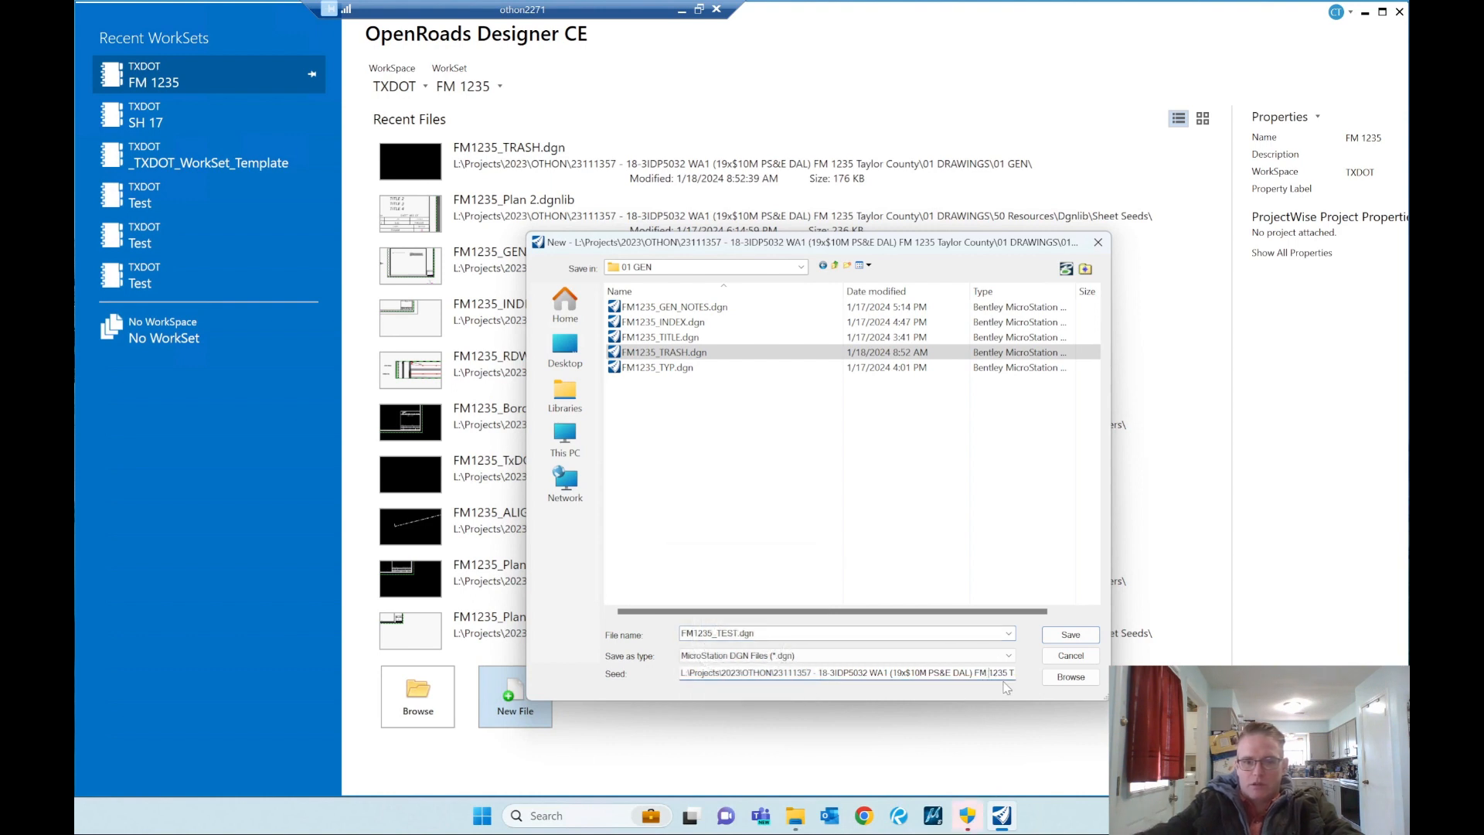
key(ctrl+Right)
key(ctrl+Right)
key(ctrl+Right)
key(ctrl+Right)
key(ctrl+Right)
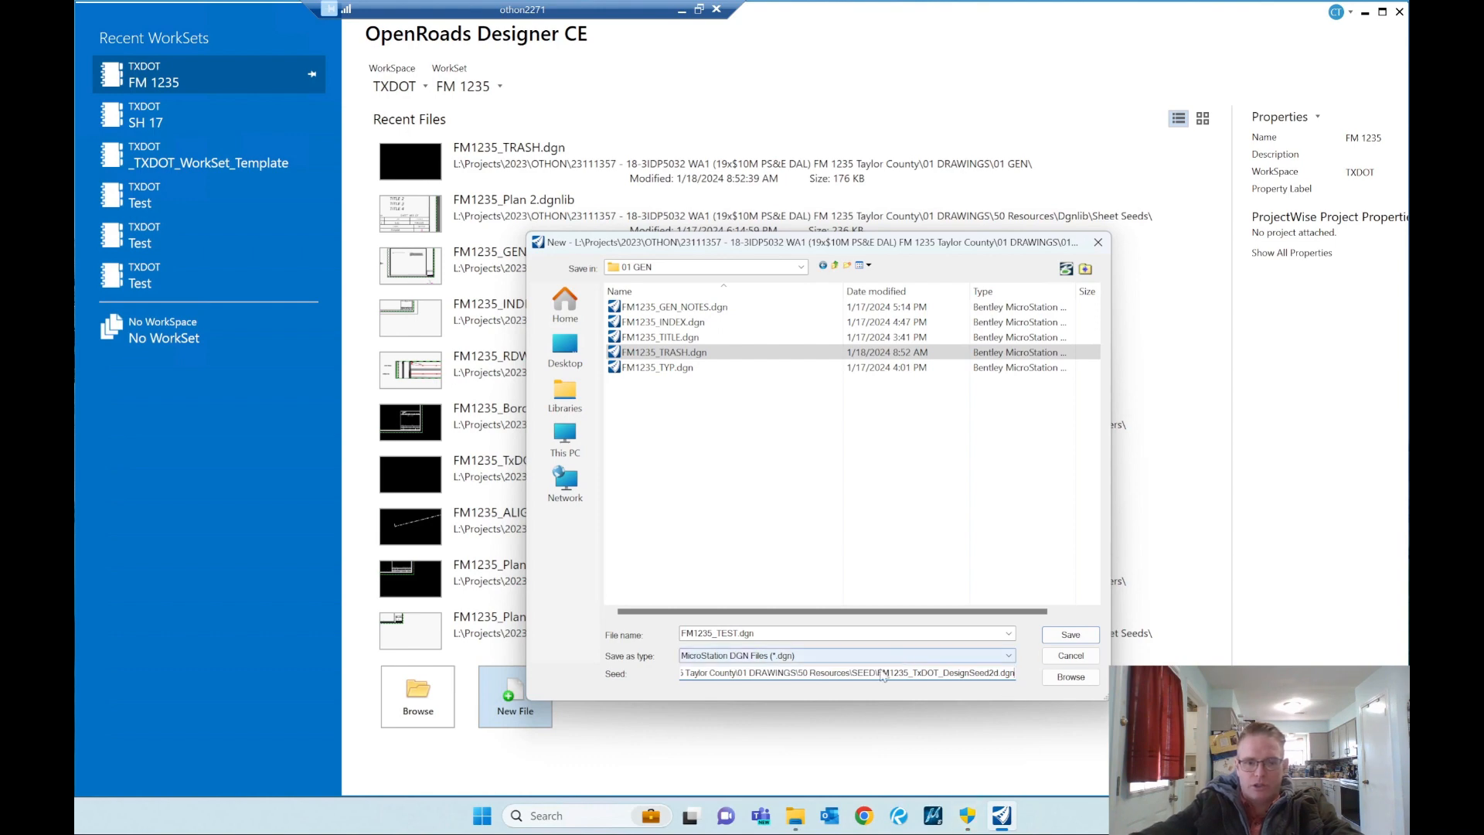
click(1058, 636)
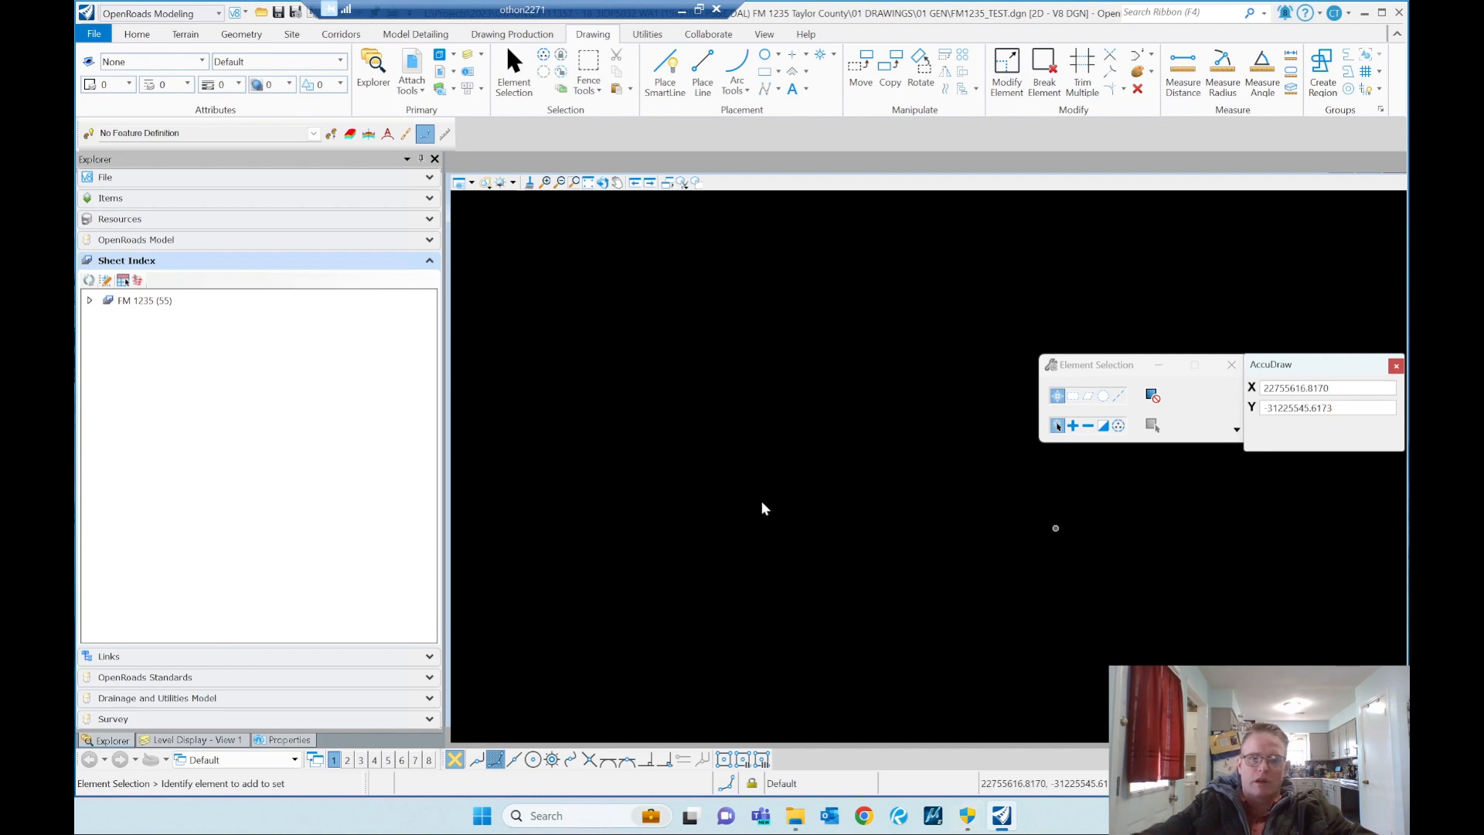
Step: Choose FM1235_NESTED_ALL.dgn from the 20 REF\00 COM folder as a reference to attach to the file
click(415, 73)
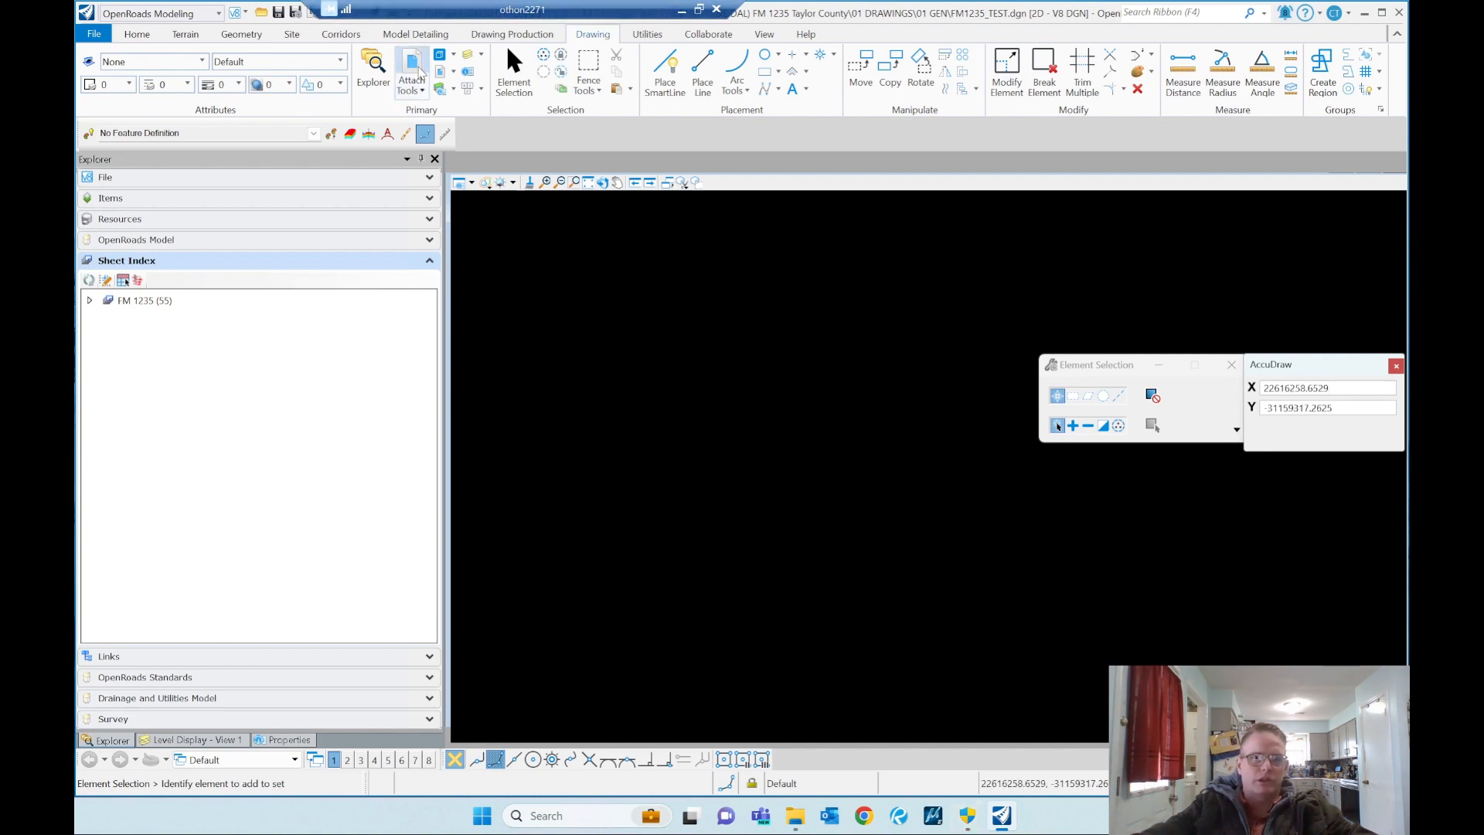
right_click(650, 320)
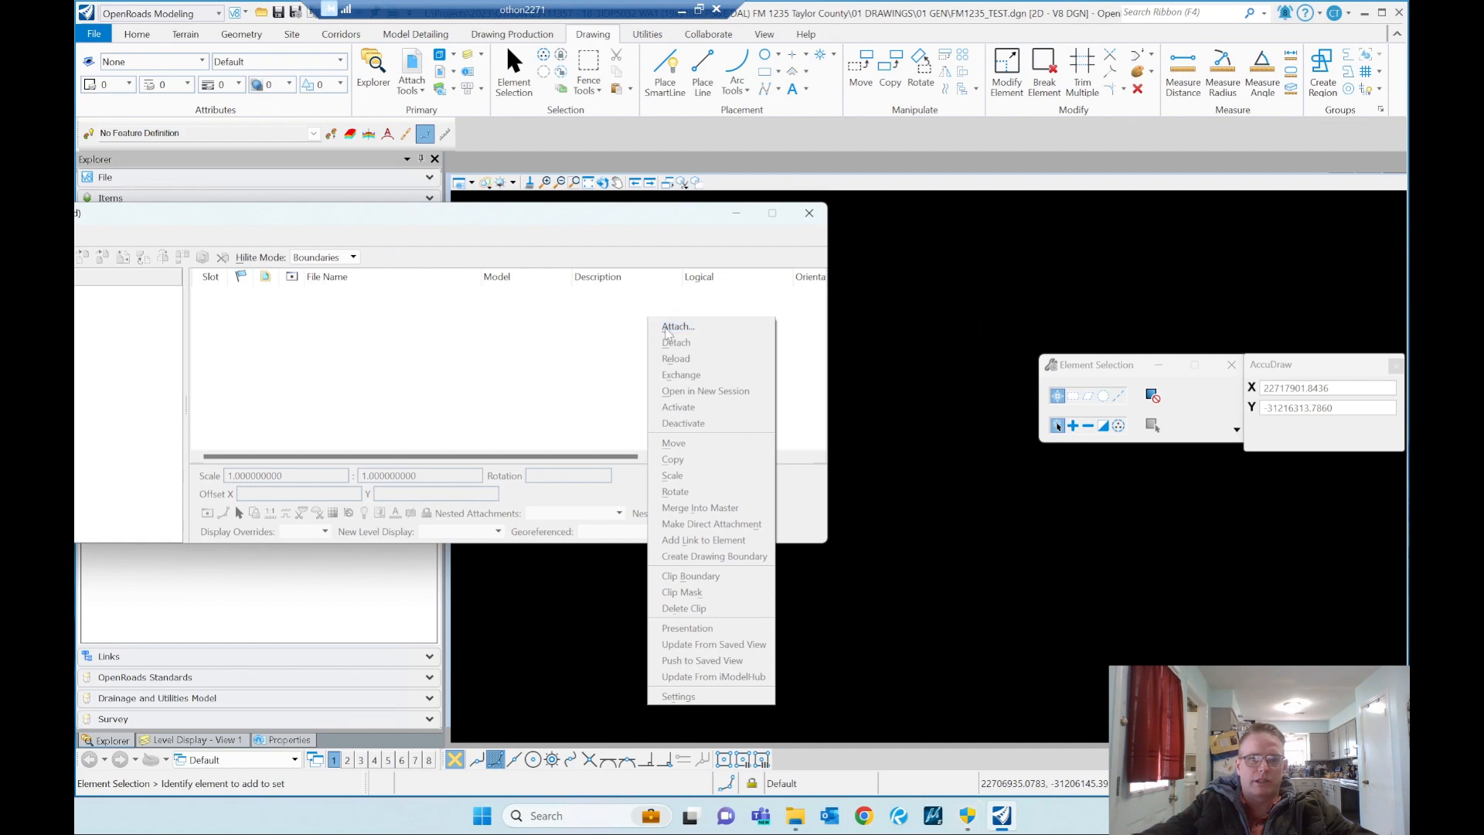
click(666, 327)
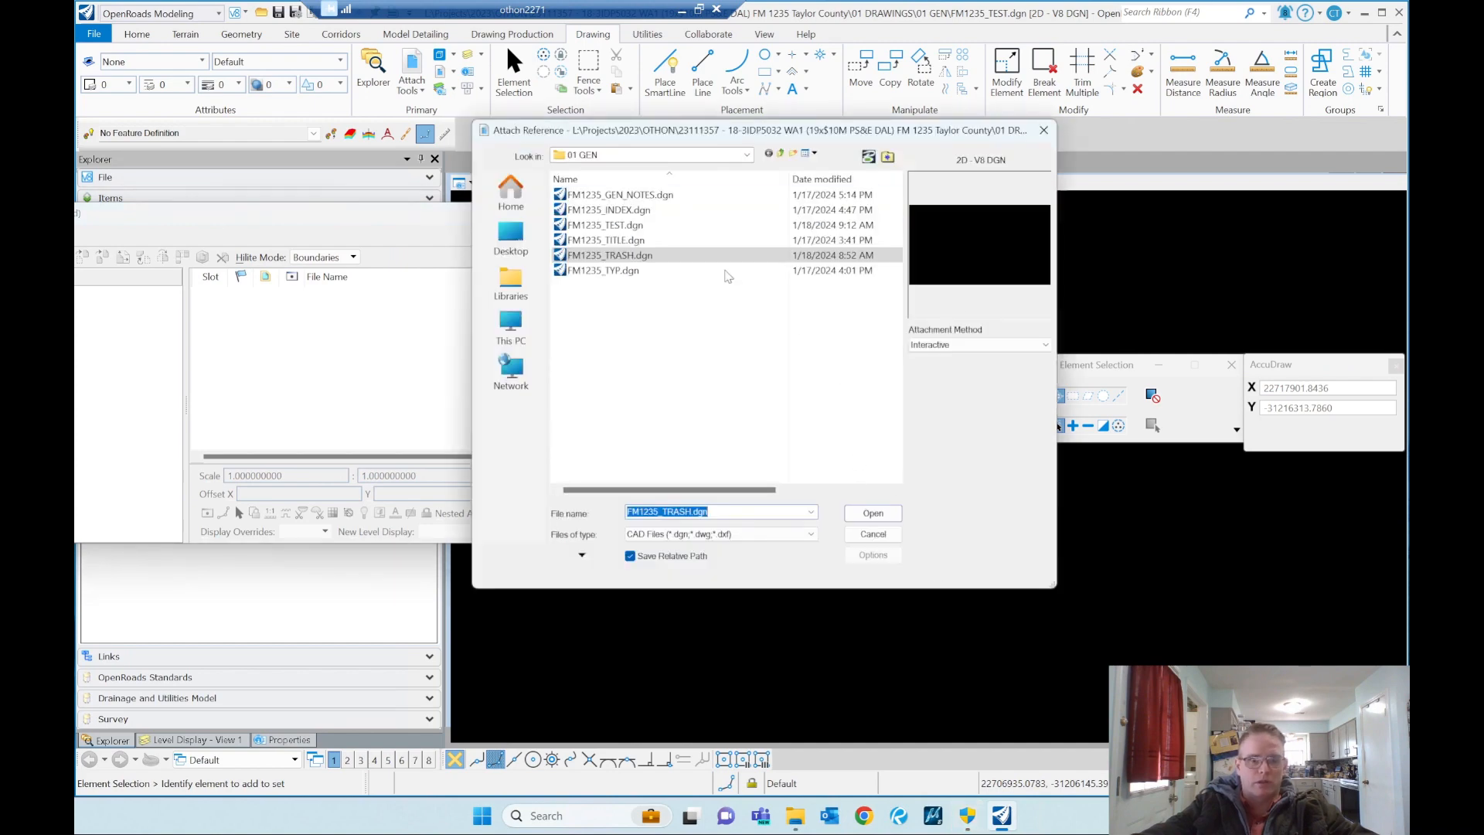
click(780, 154)
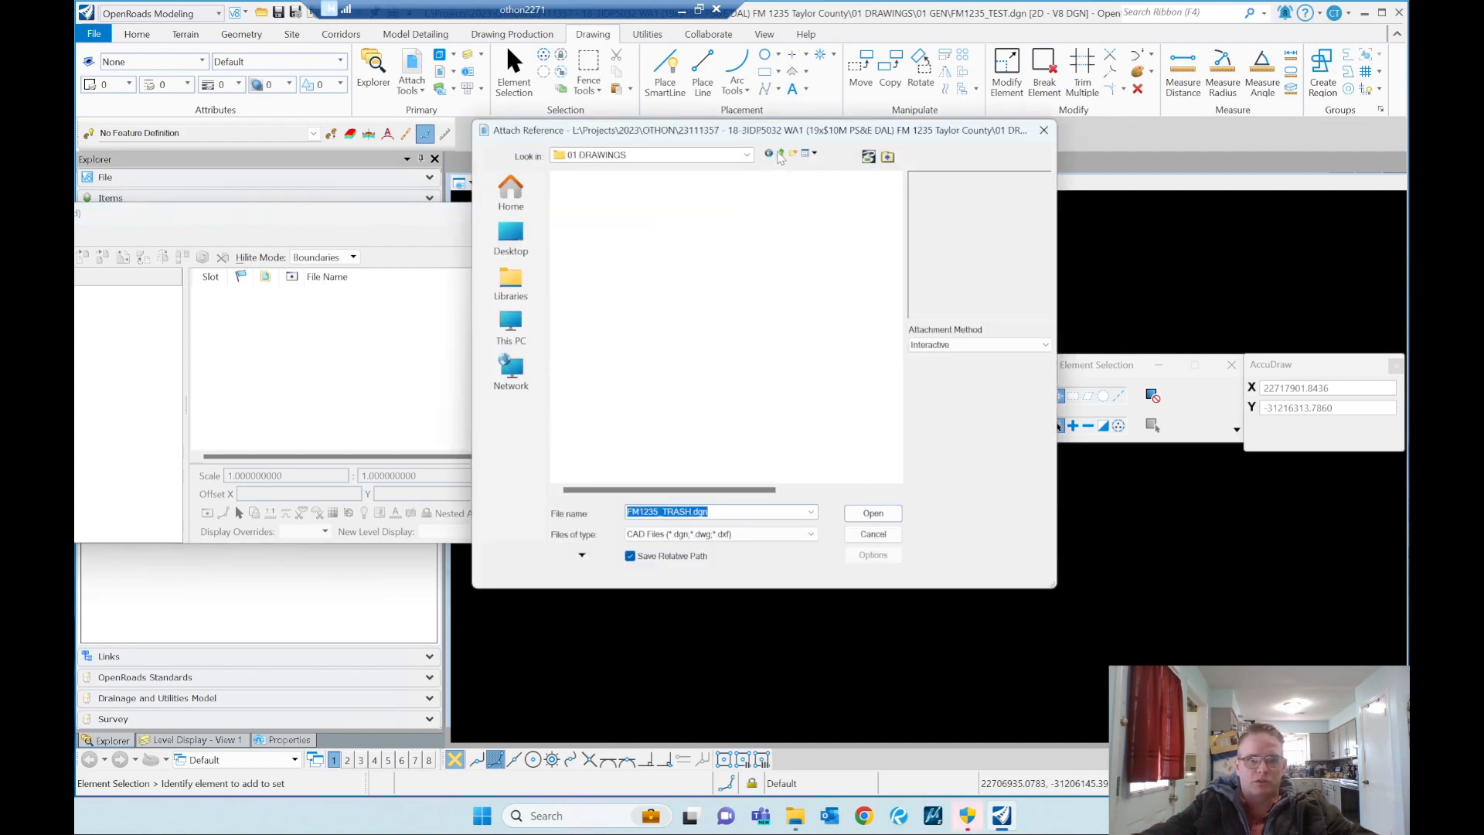
double_click(594, 376)
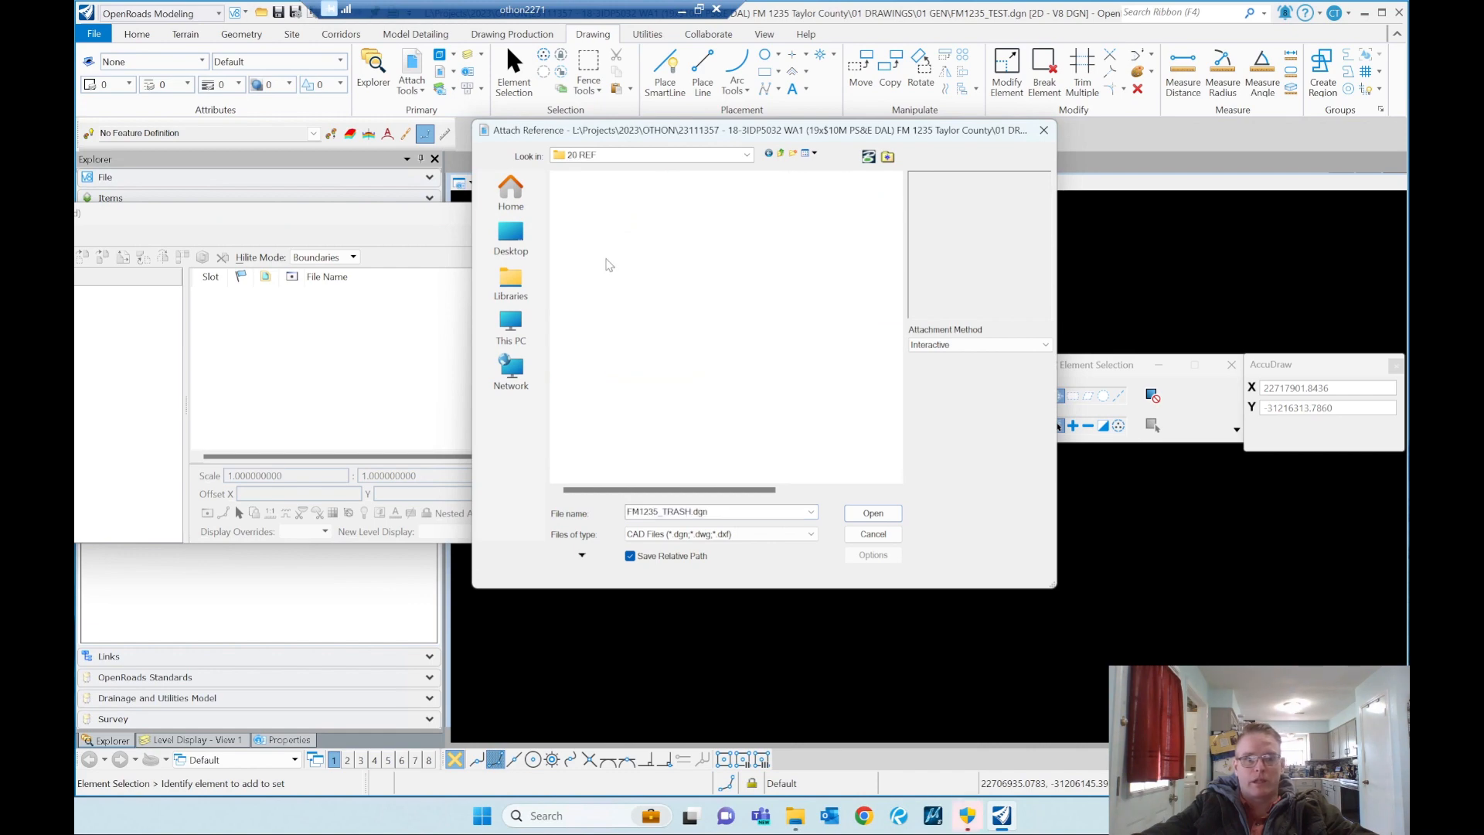
double_click(605, 196)
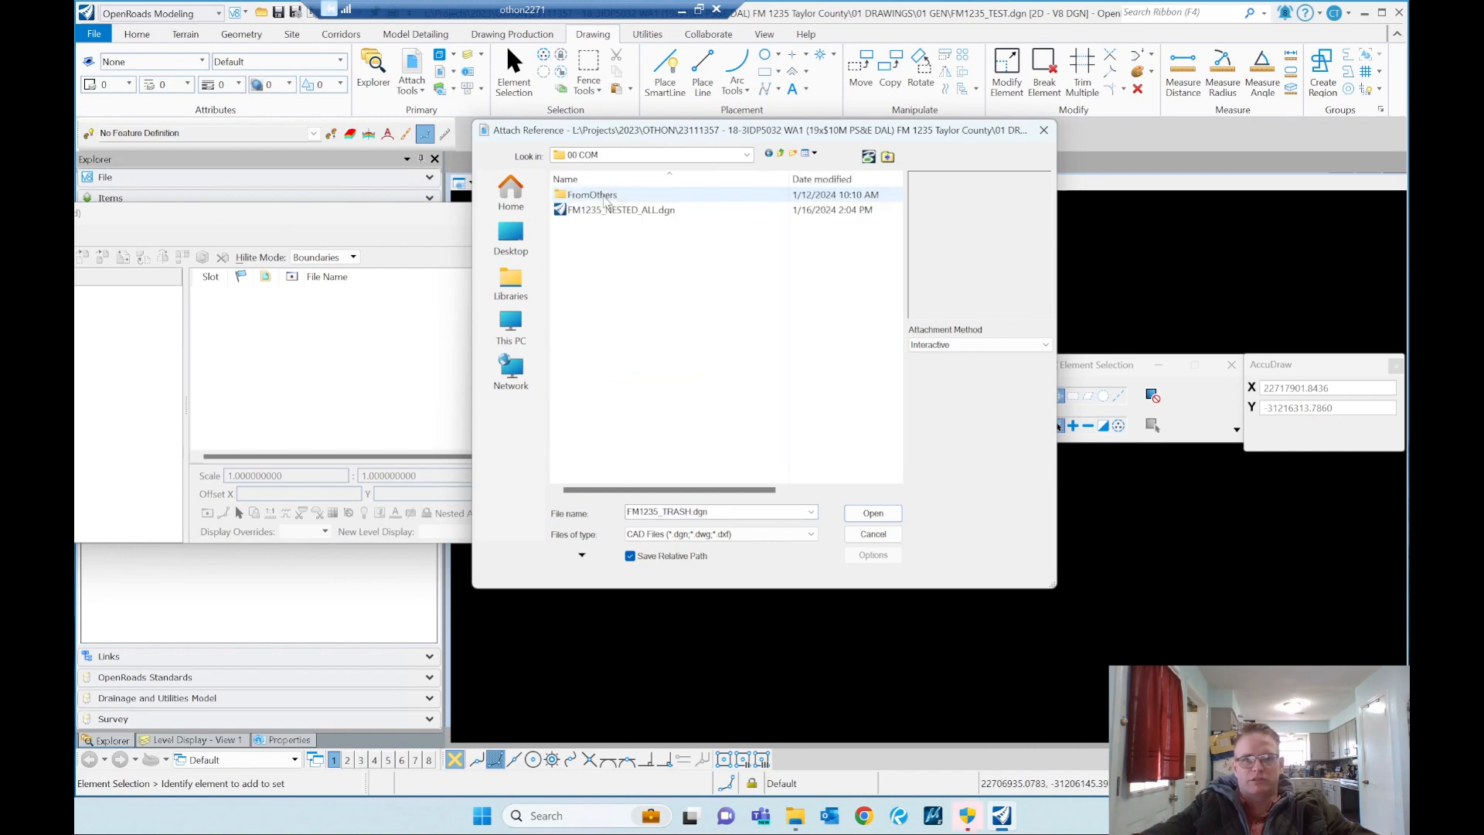
double_click(642, 211)
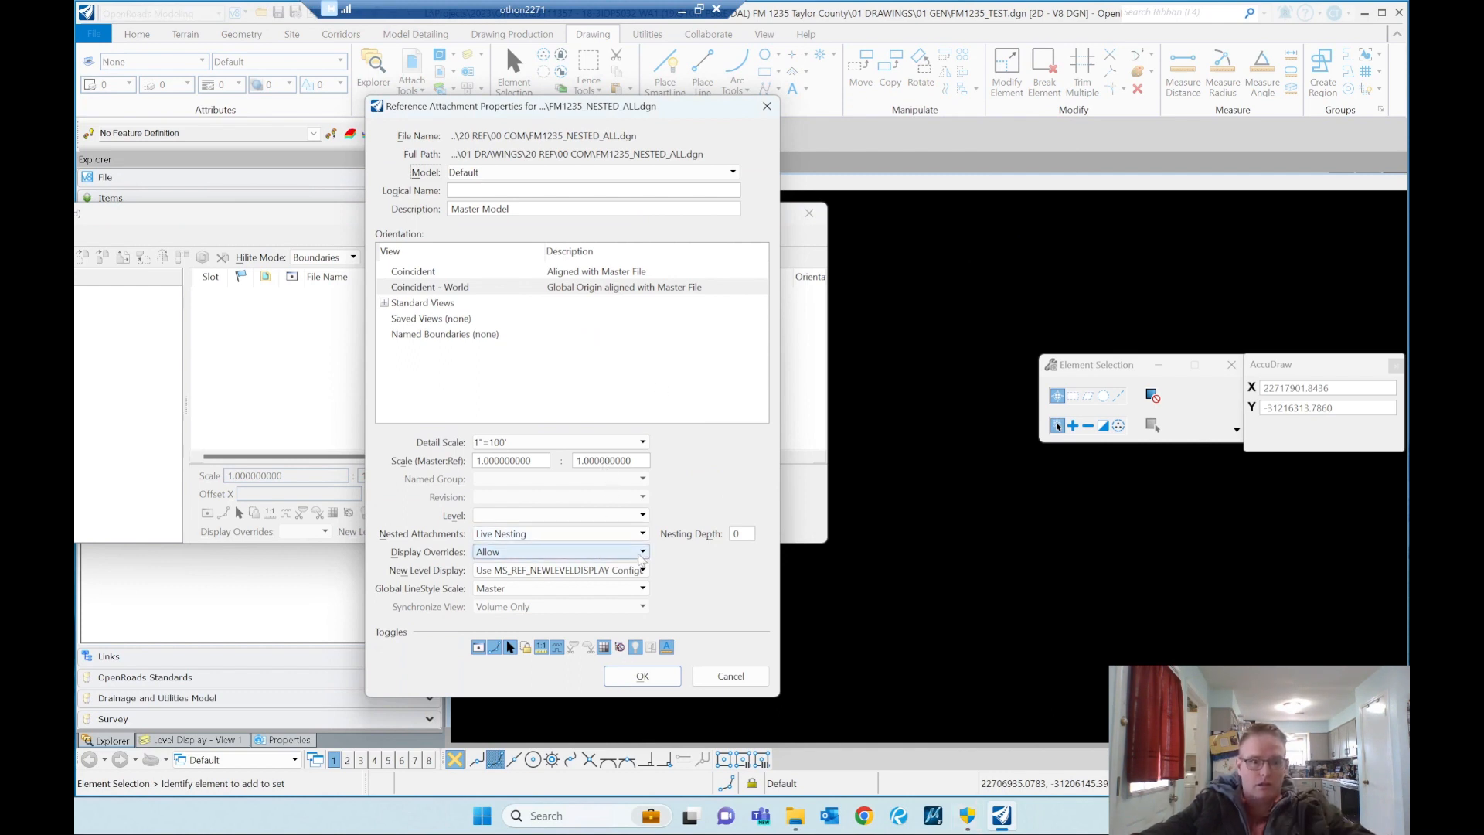
Step: Attach the reference with Live Nesting and a nesting depth of 1
click(643, 533)
click(746, 534)
key(BackSpace)
text(1)
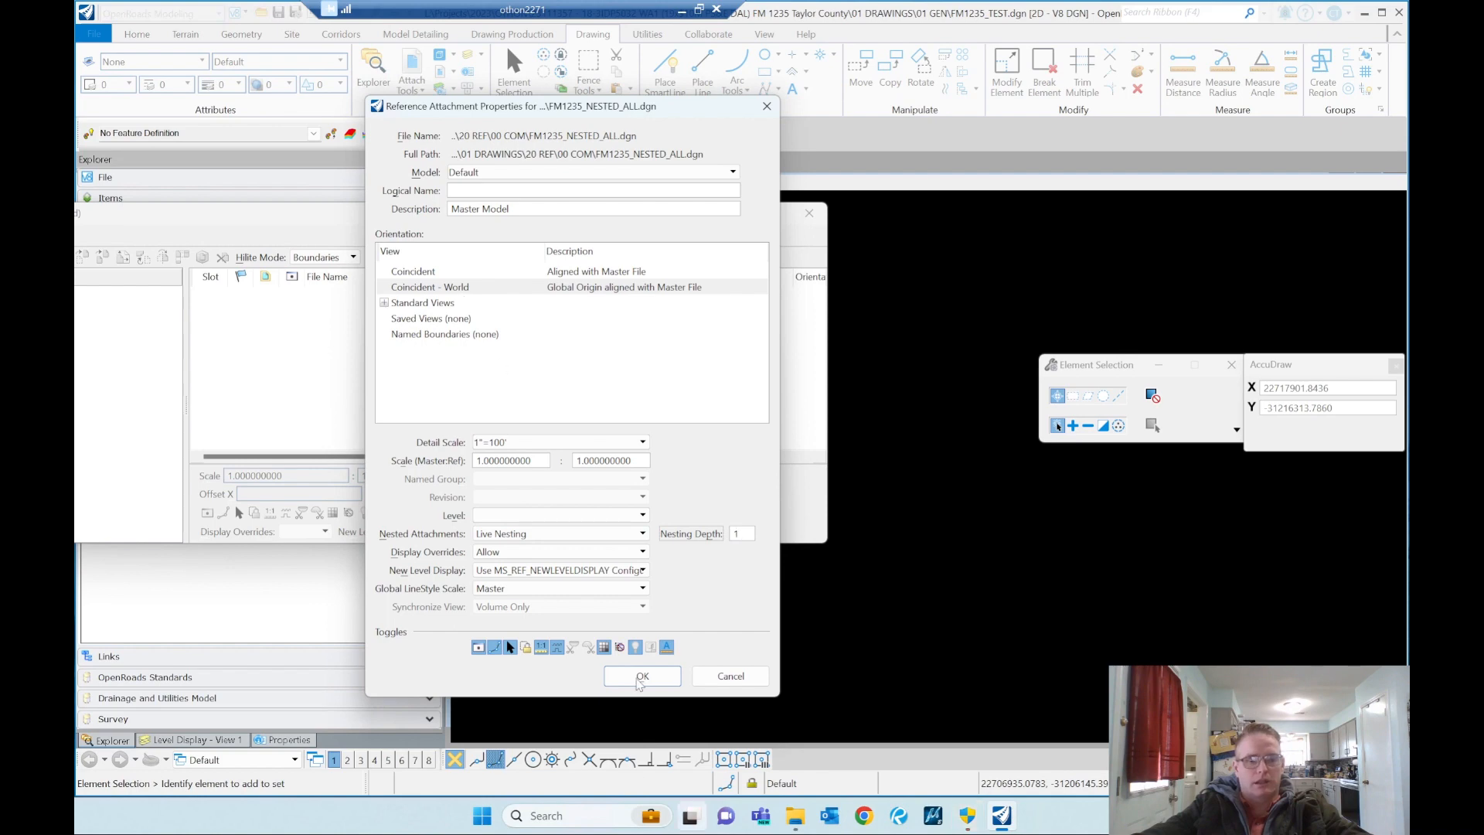
click(642, 679)
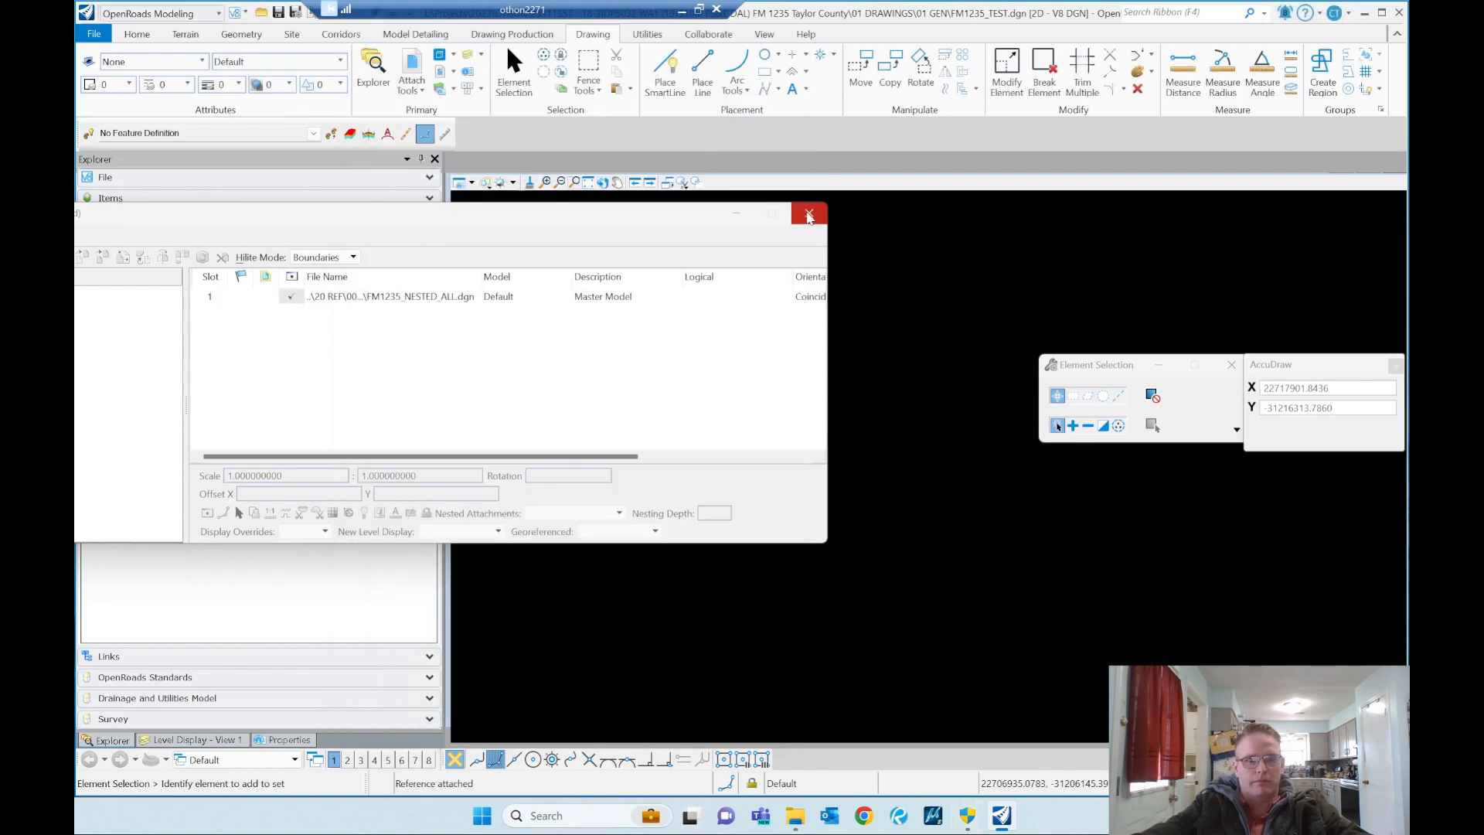
Step: Close the references list, fit the view to the attached roadway, and move the Element Selection window clear of it
click(809, 212)
click(574, 182)
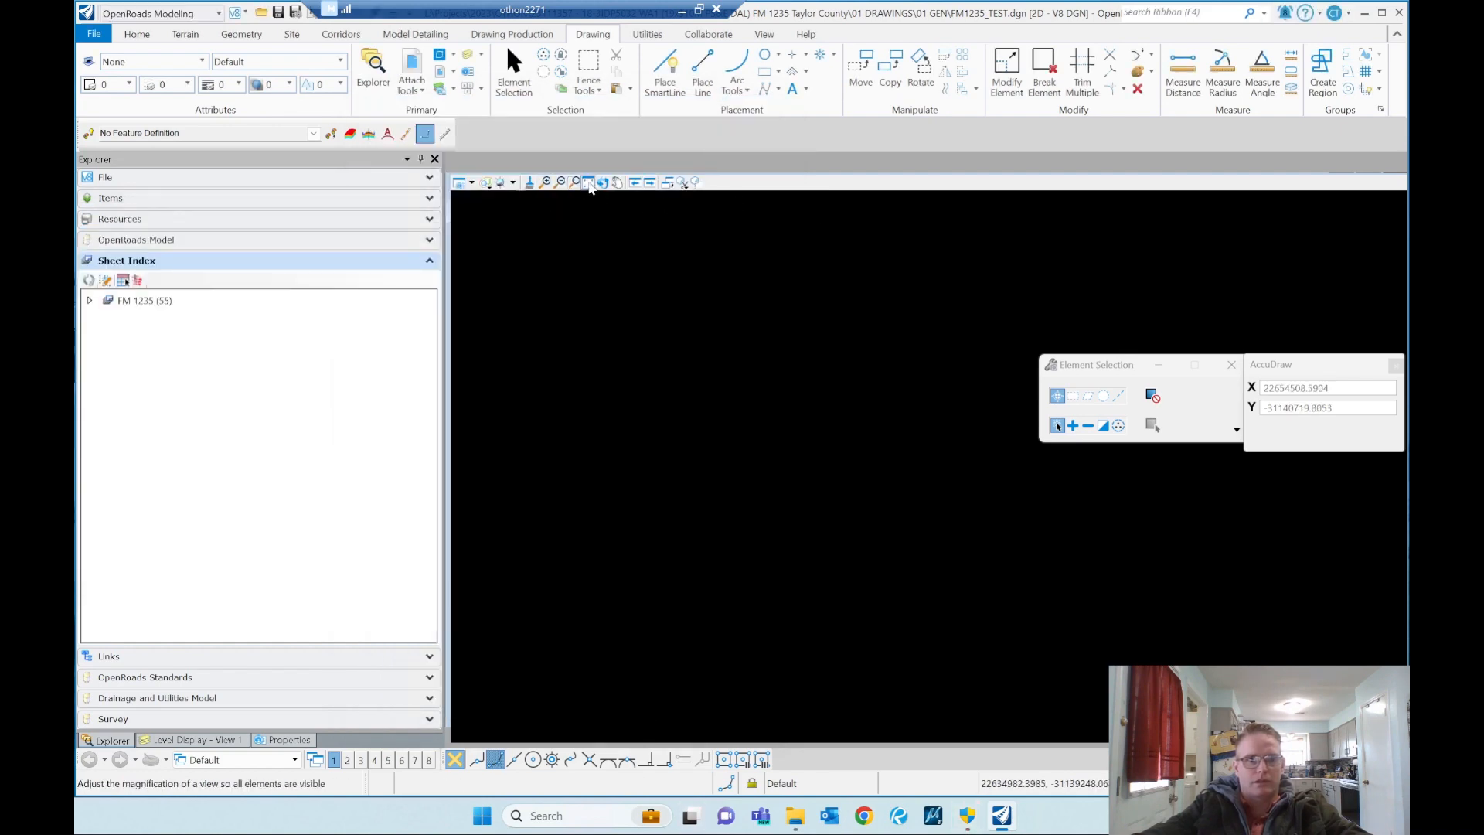
click(590, 183)
right_click(894, 512)
scroll(844, 223, up, 5)
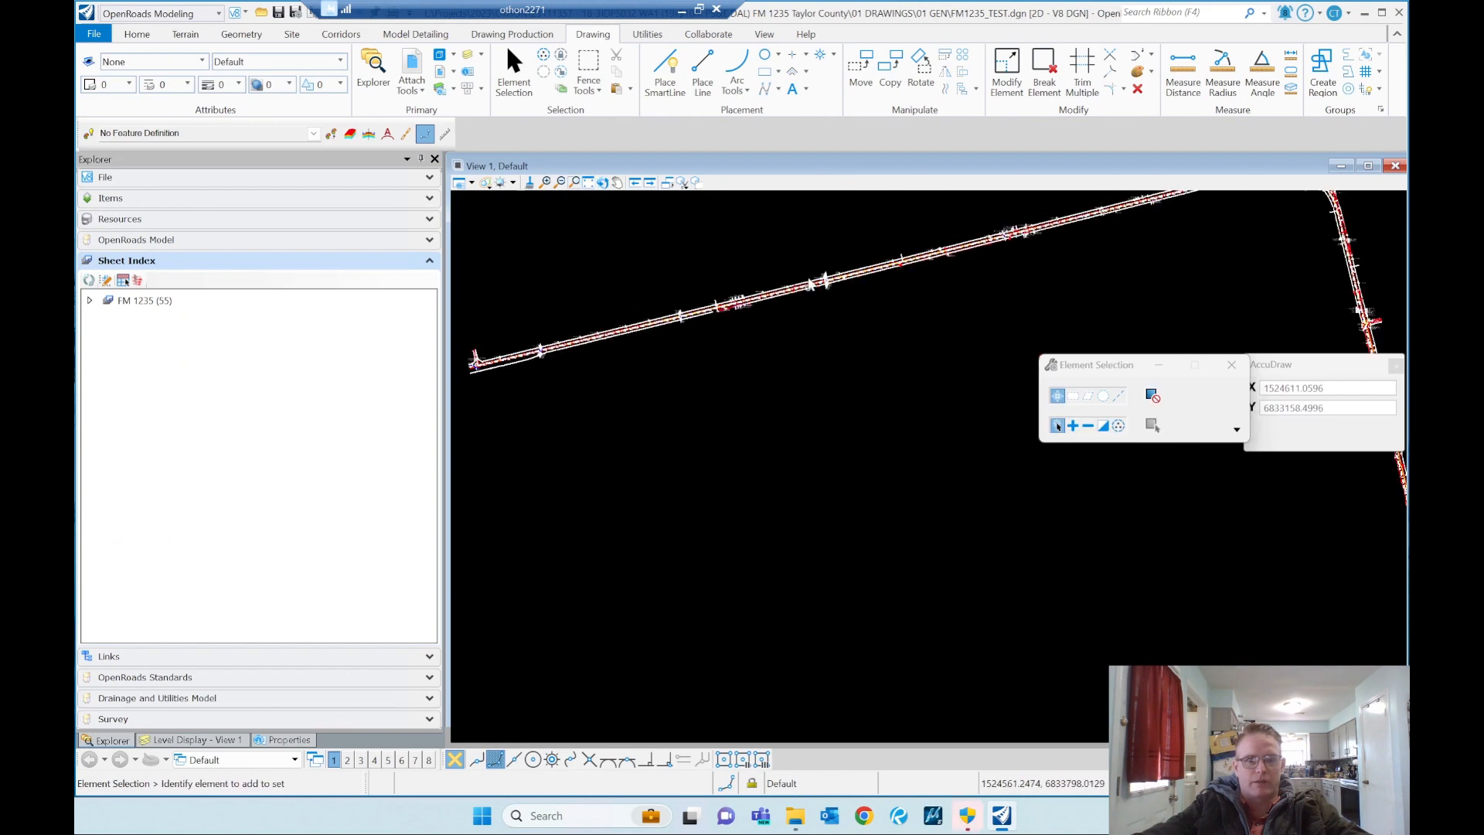
scroll(822, 415, up, 2)
scroll(828, 355, down, 4)
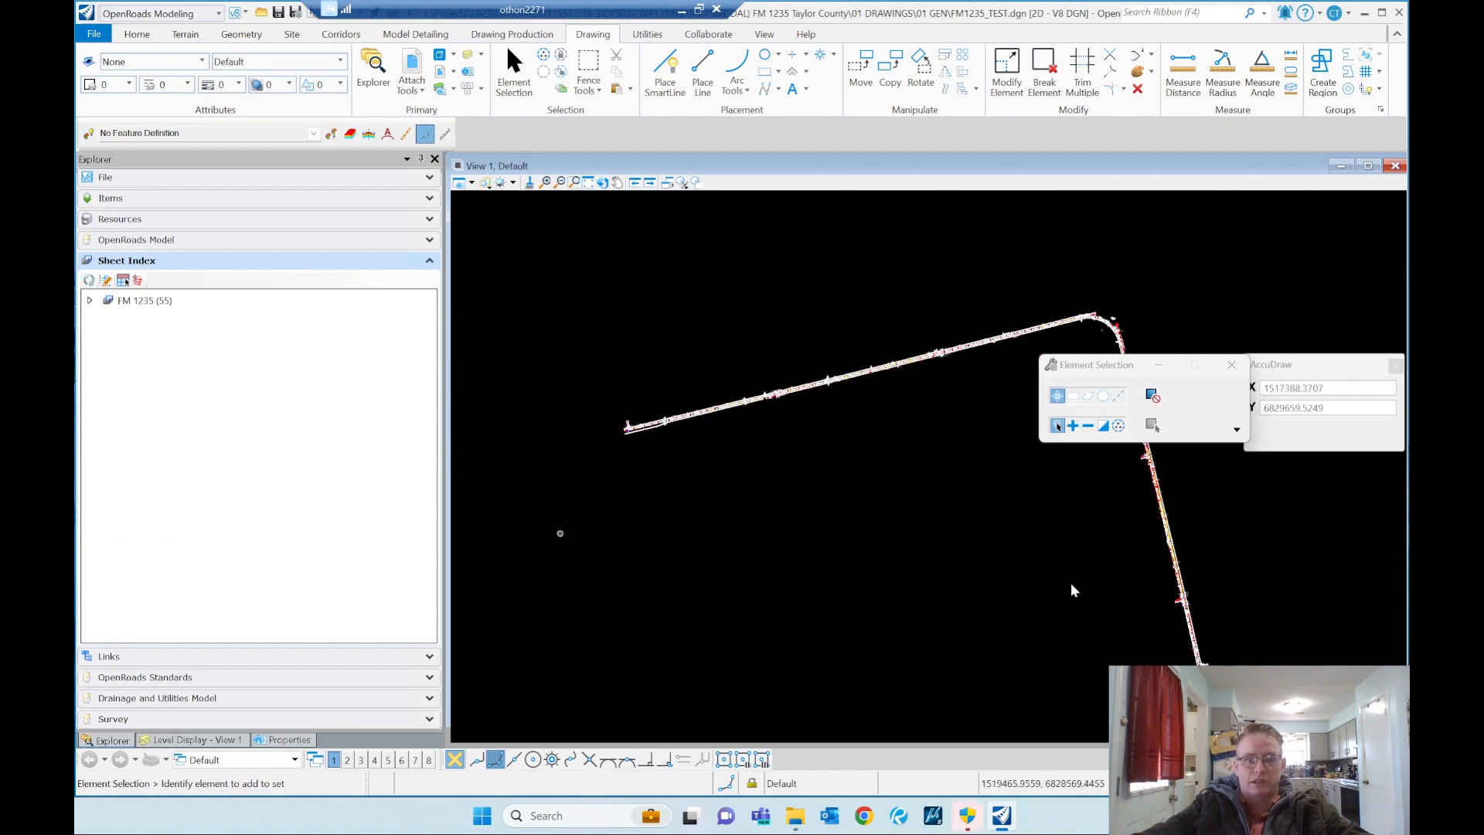
drag(1096, 369, 1203, 251)
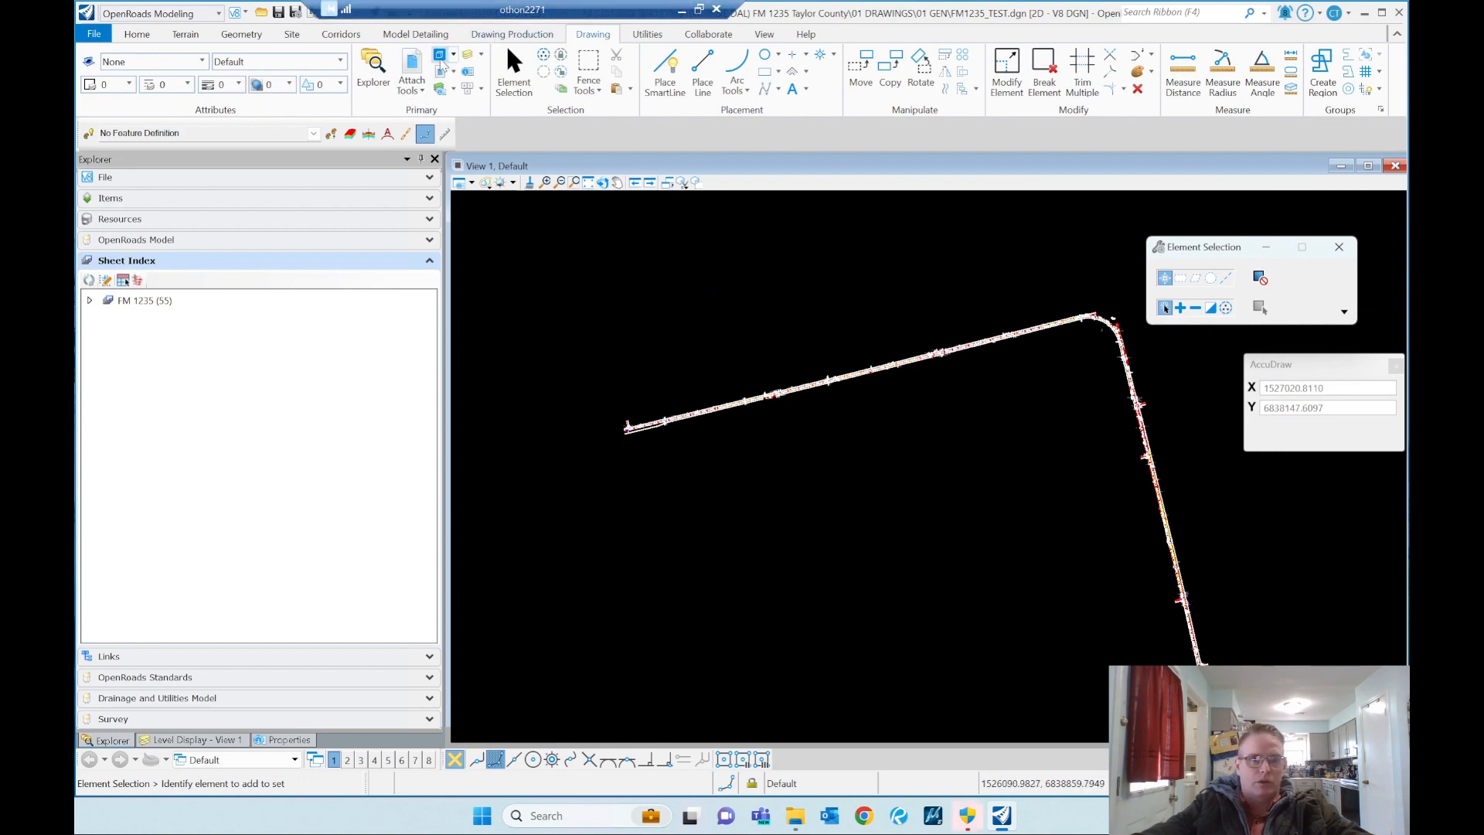
Step: Start a new 2D model of type Sheet and name it Test Sheet
click(439, 56)
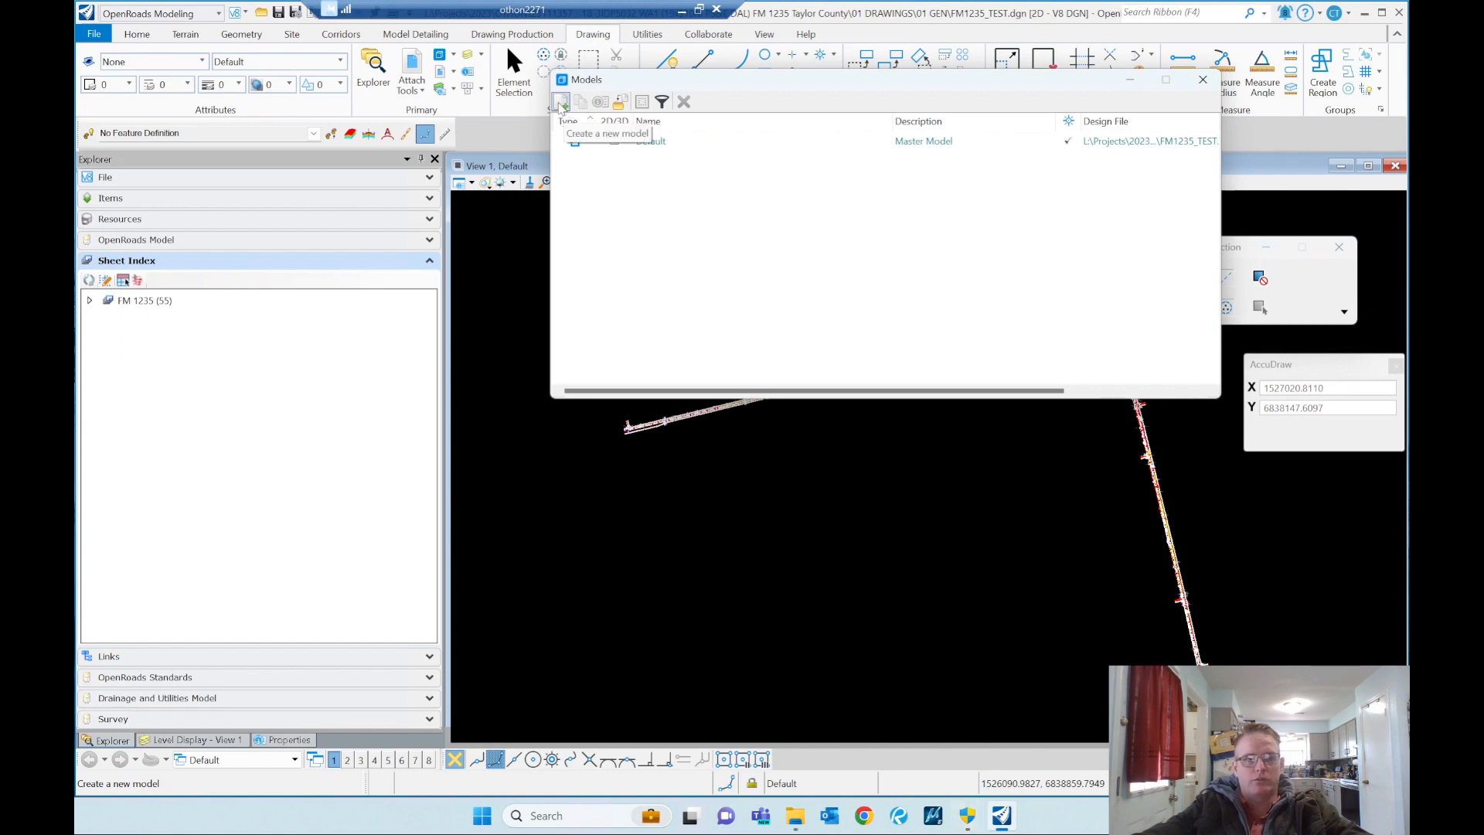
click(563, 111)
click(914, 284)
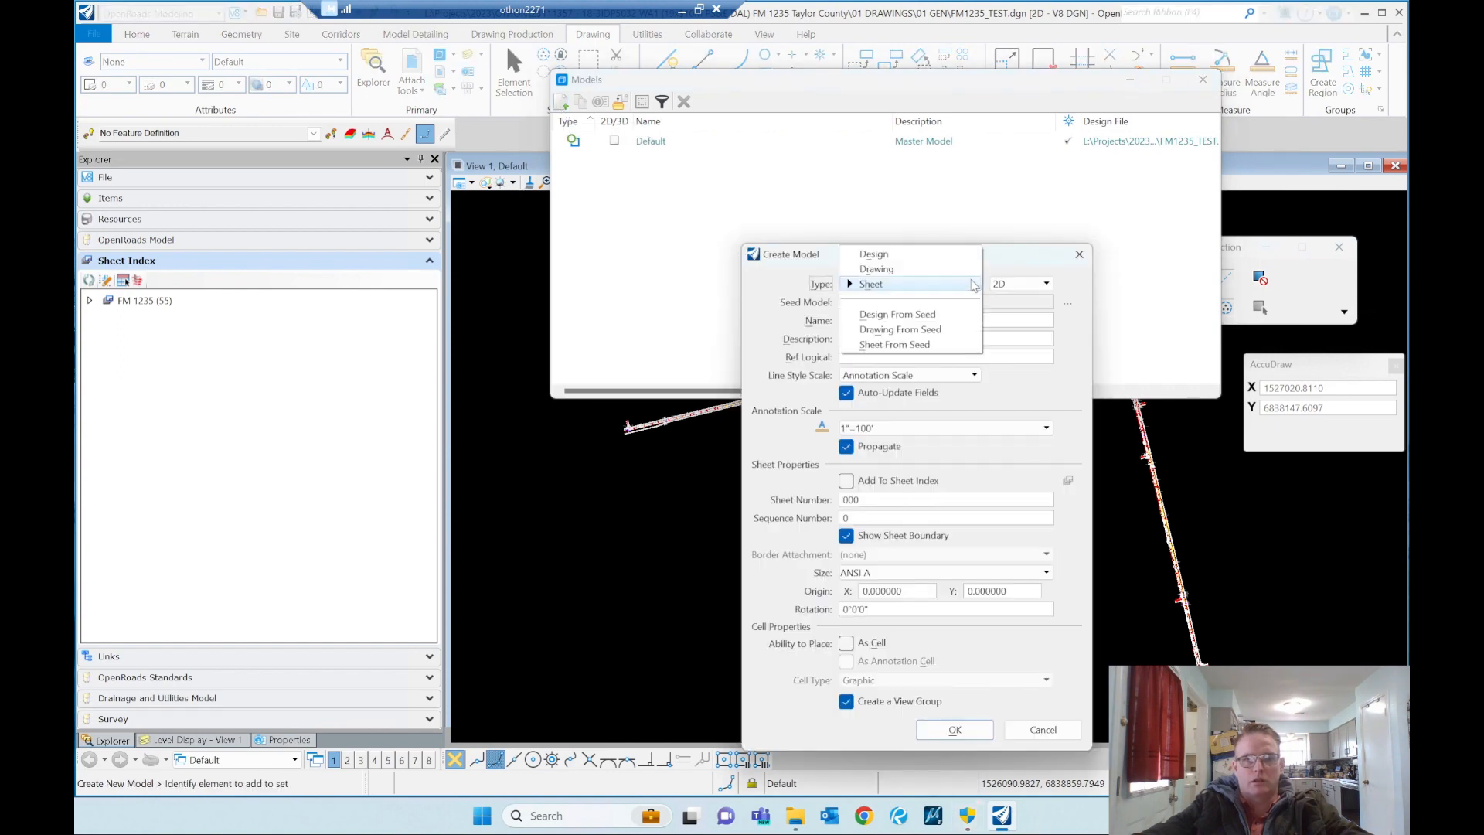
click(902, 287)
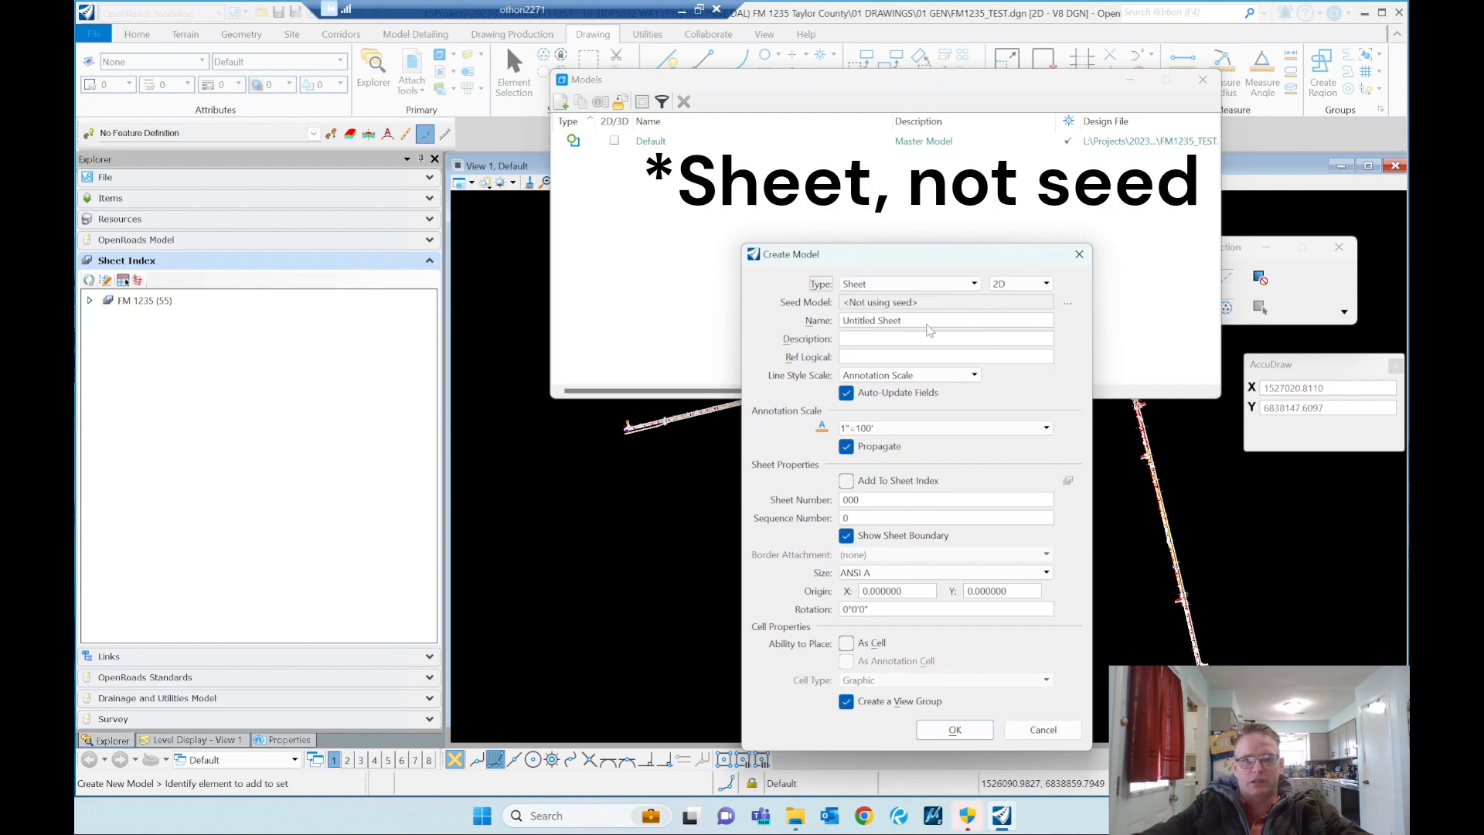
click(928, 323)
click(881, 321)
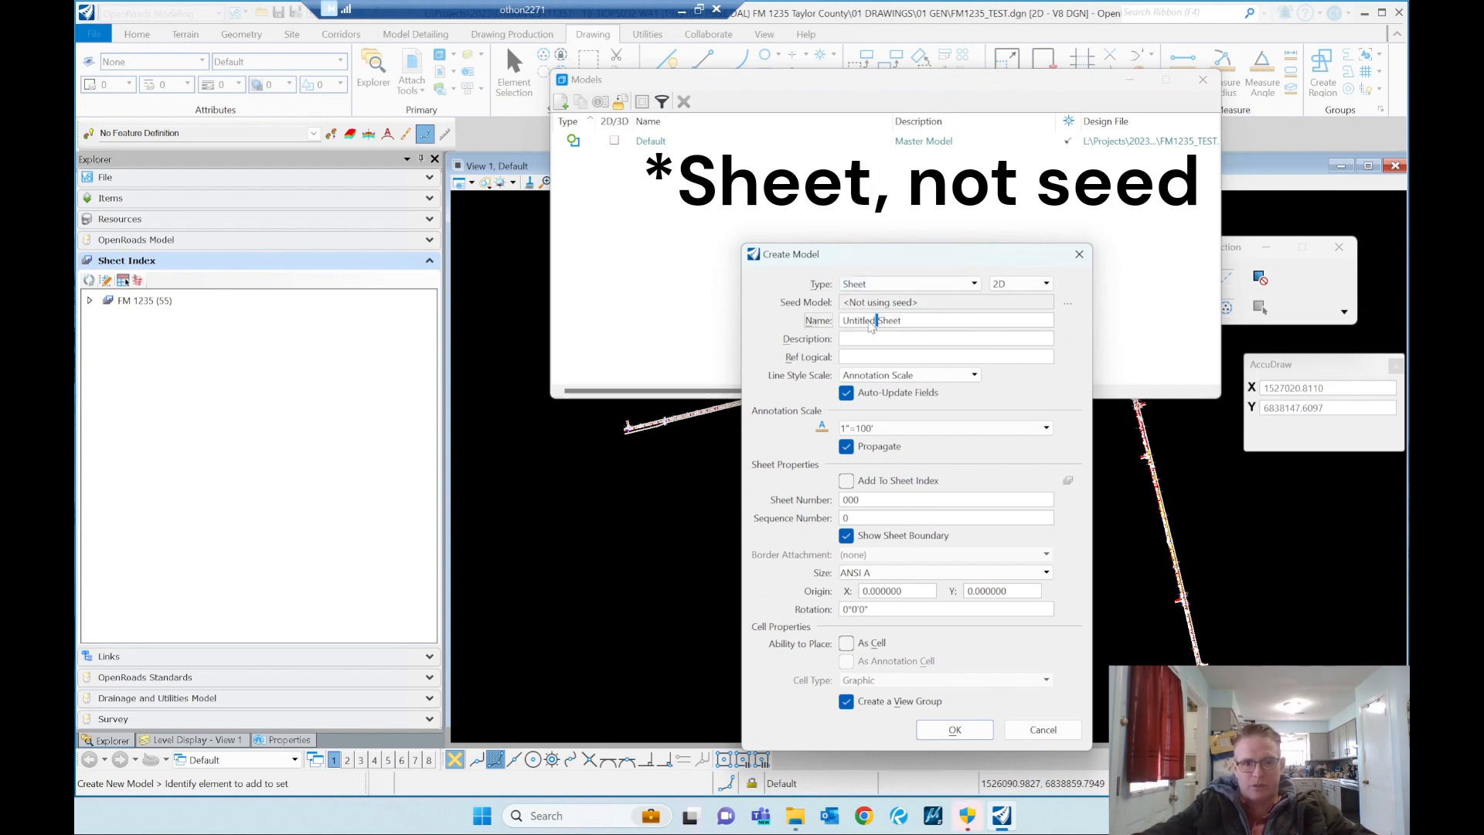
drag(871, 325, 763, 326)
key(BackSpace)
text(t)
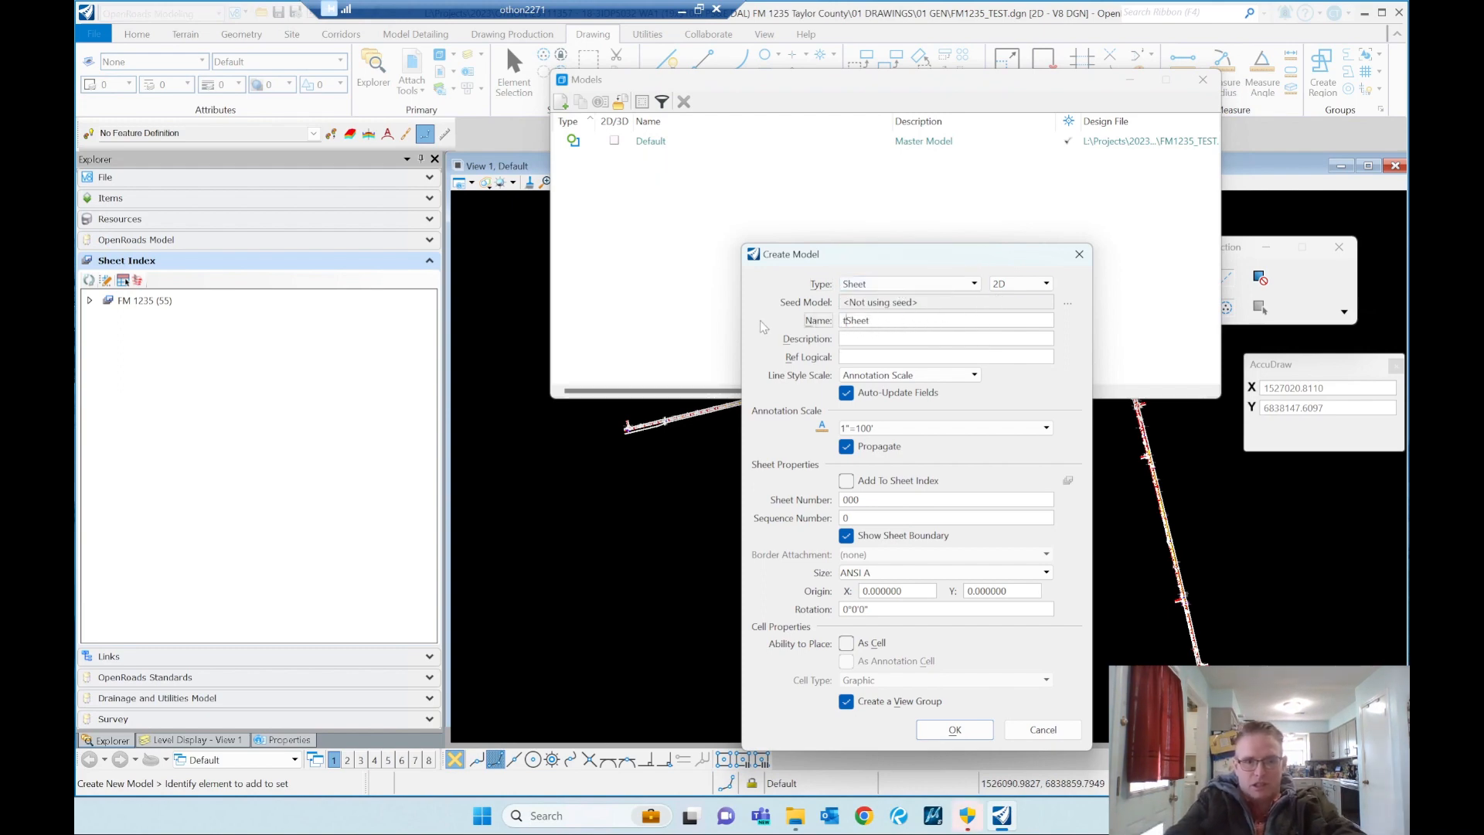
text(EST)
key(BackSpace)
key(Caps_Lock)
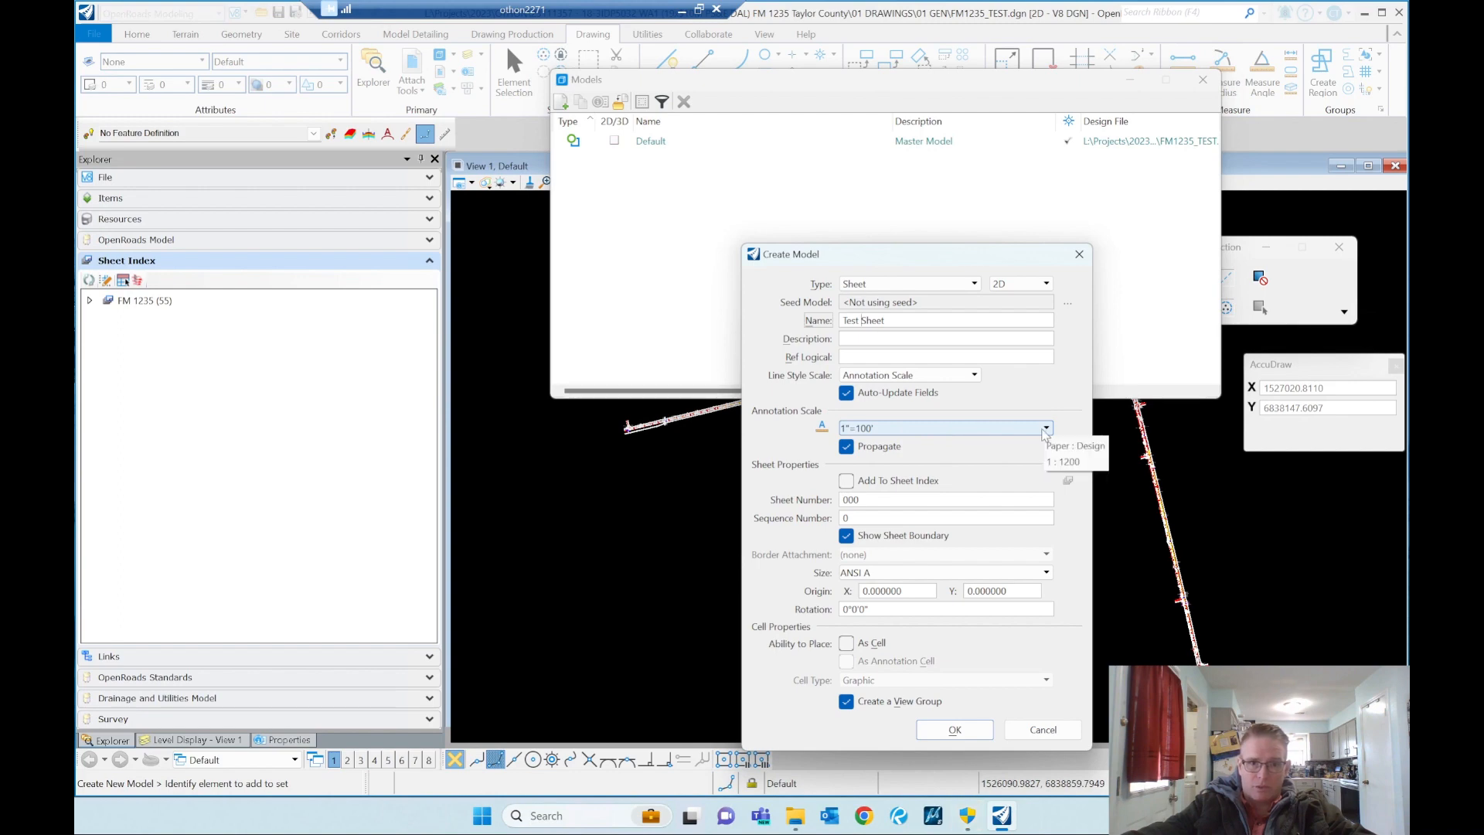
Step: Set the new sheet's annotation scale to 1"=100' and its size to ANSI B
click(1045, 428)
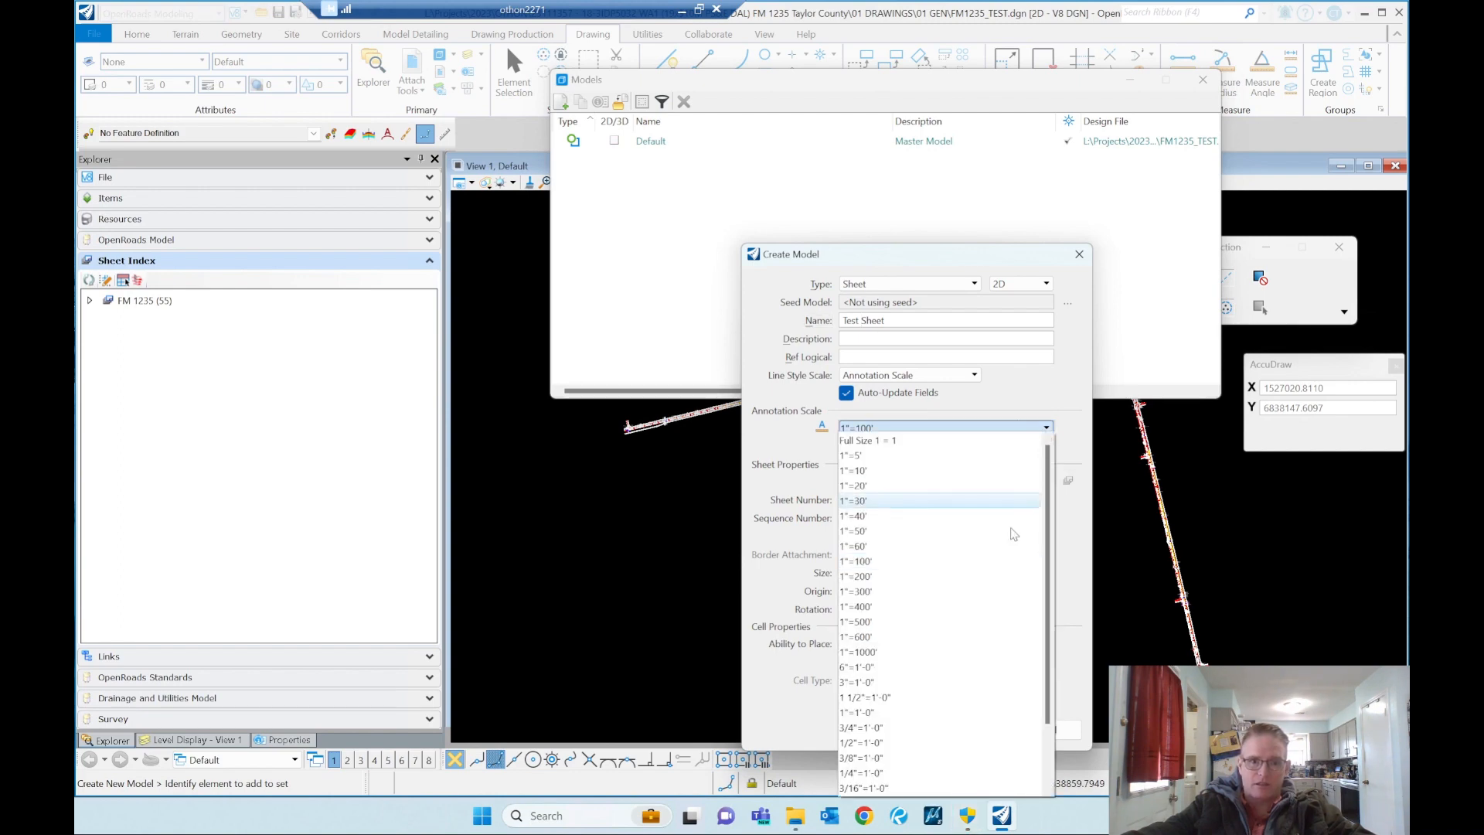
click(878, 563)
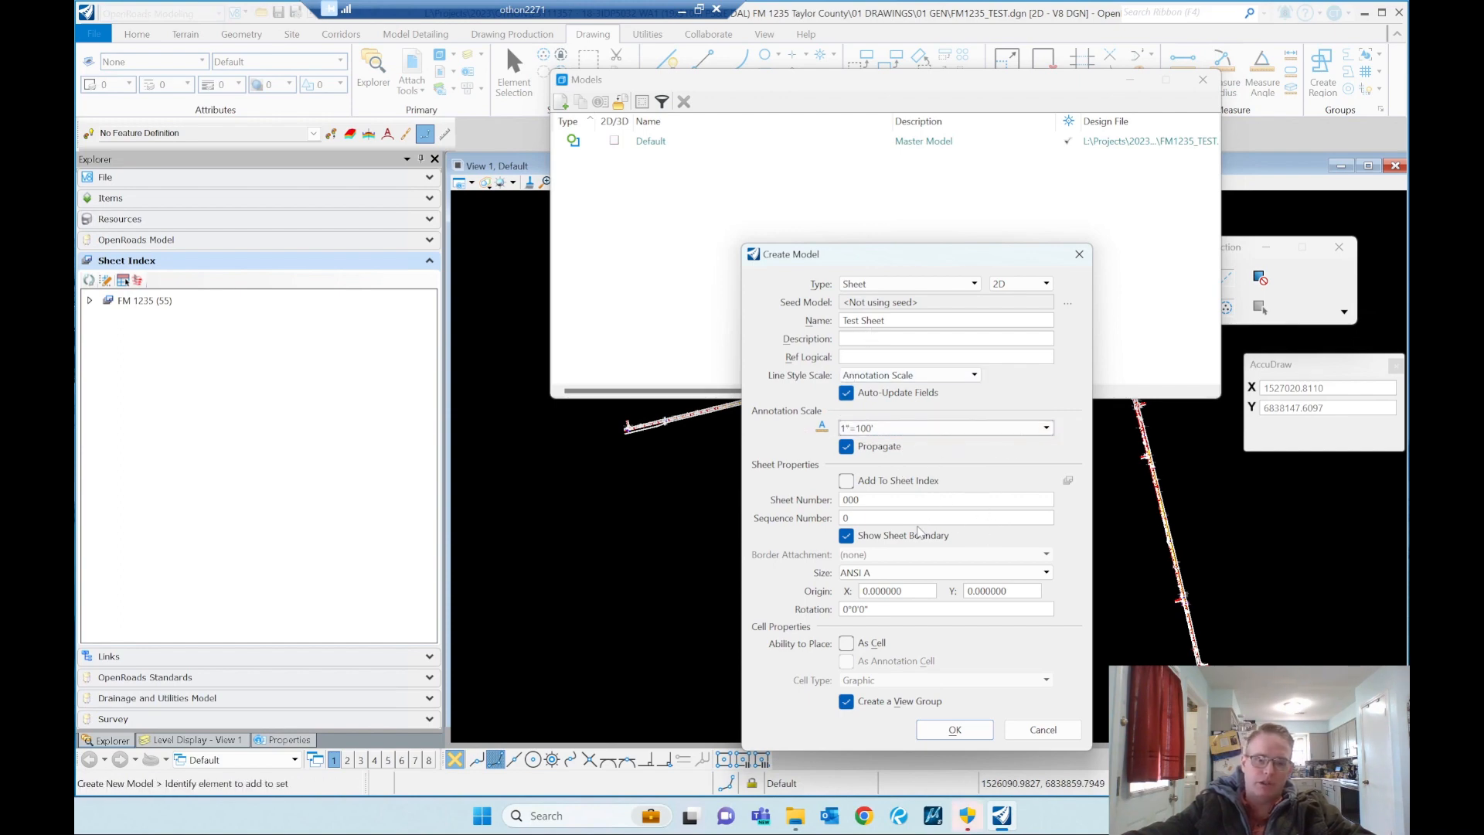
click(847, 575)
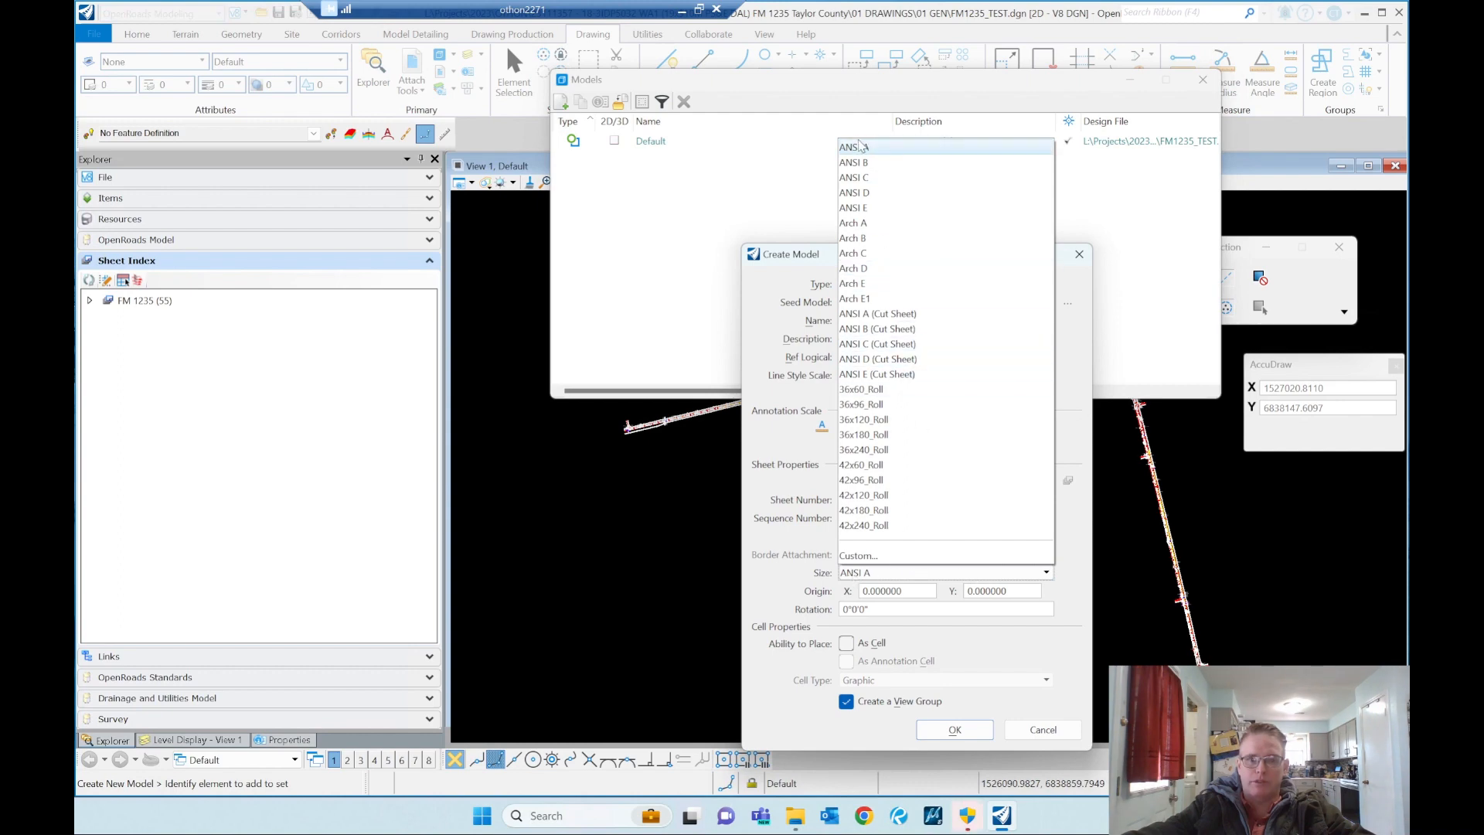
click(850, 163)
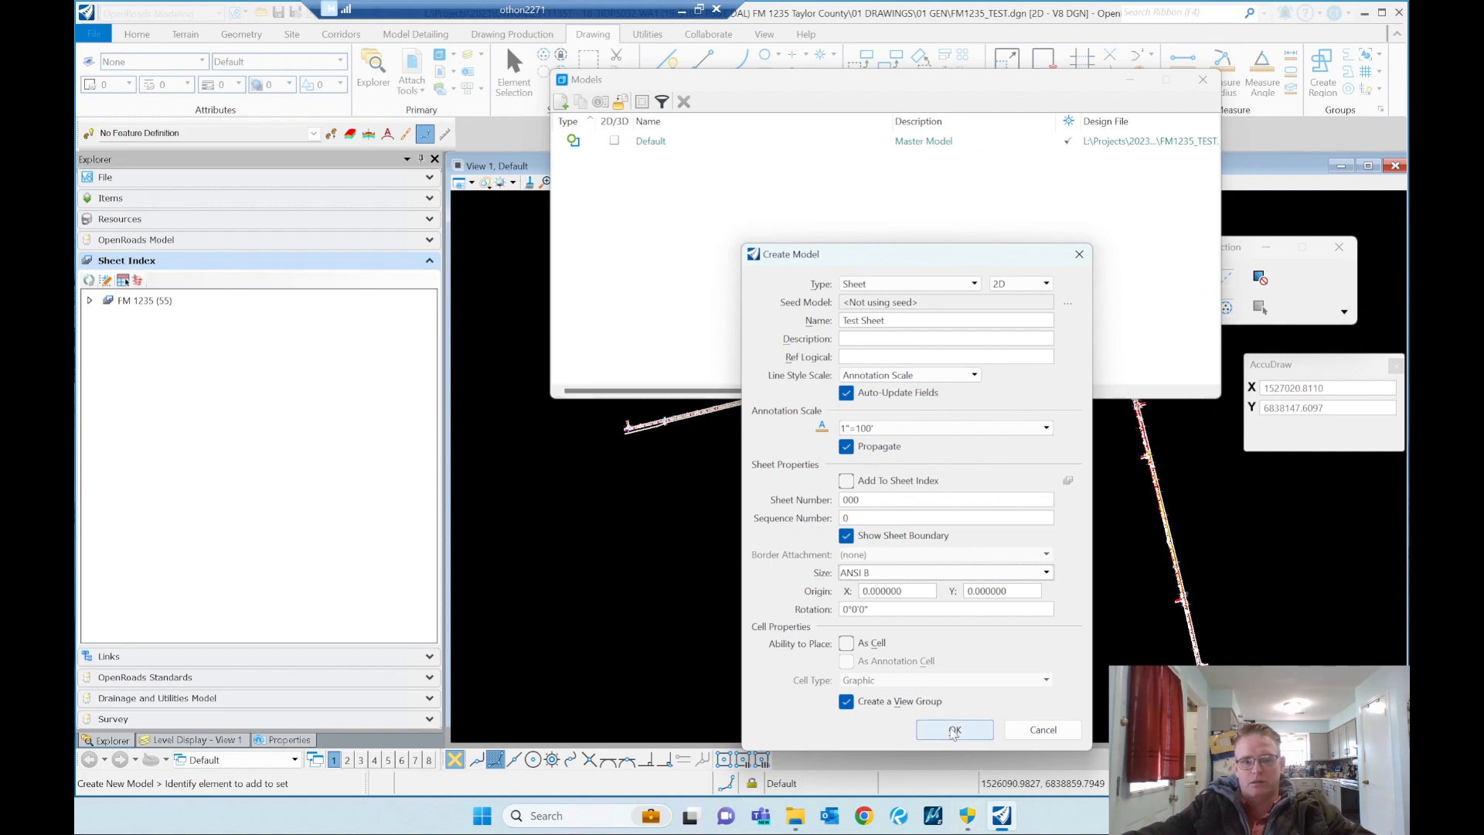
Step: Create the Test Sheet model with the chosen settings and close the models list
click(954, 731)
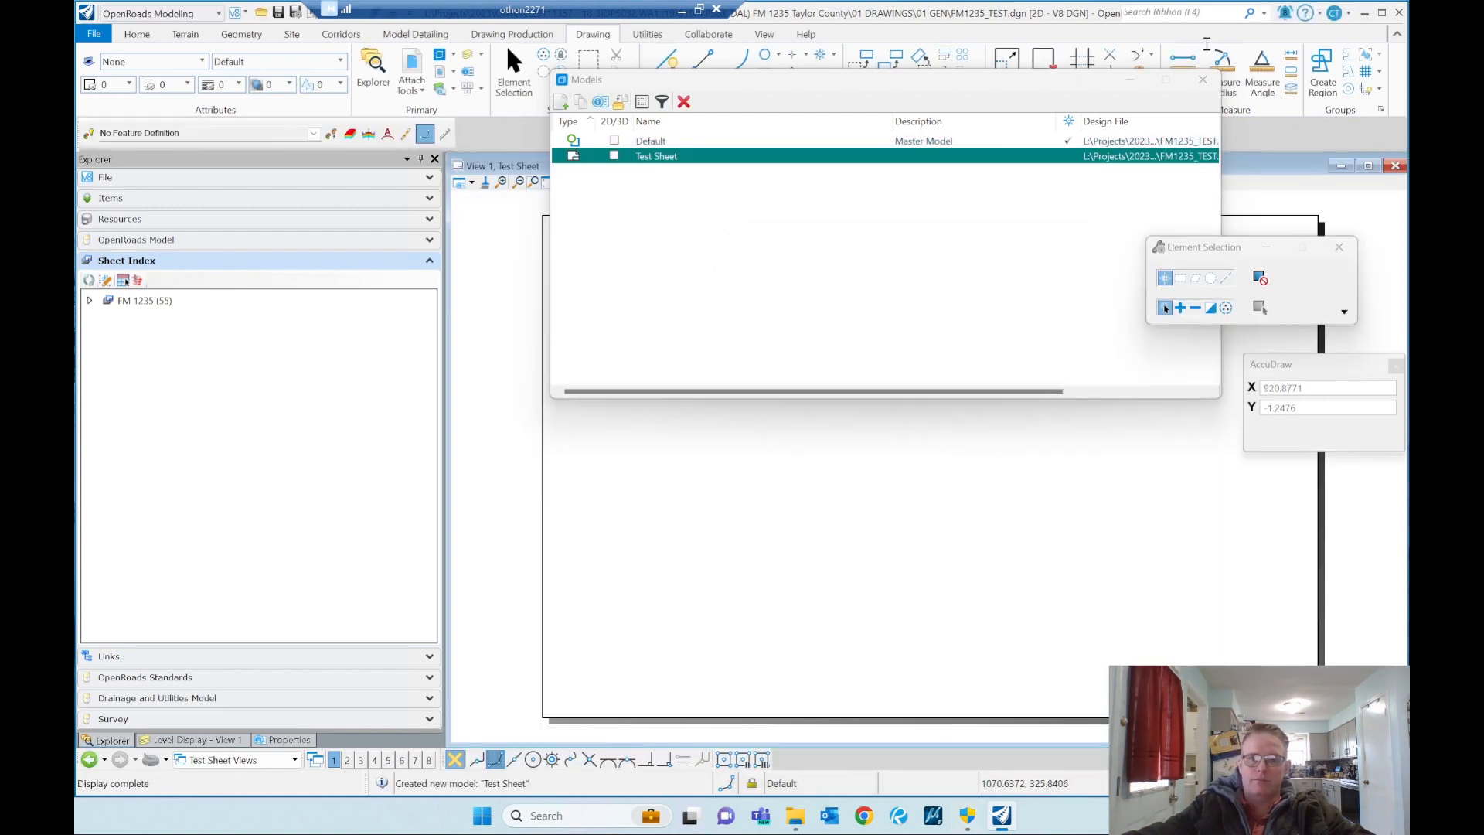
click(1204, 81)
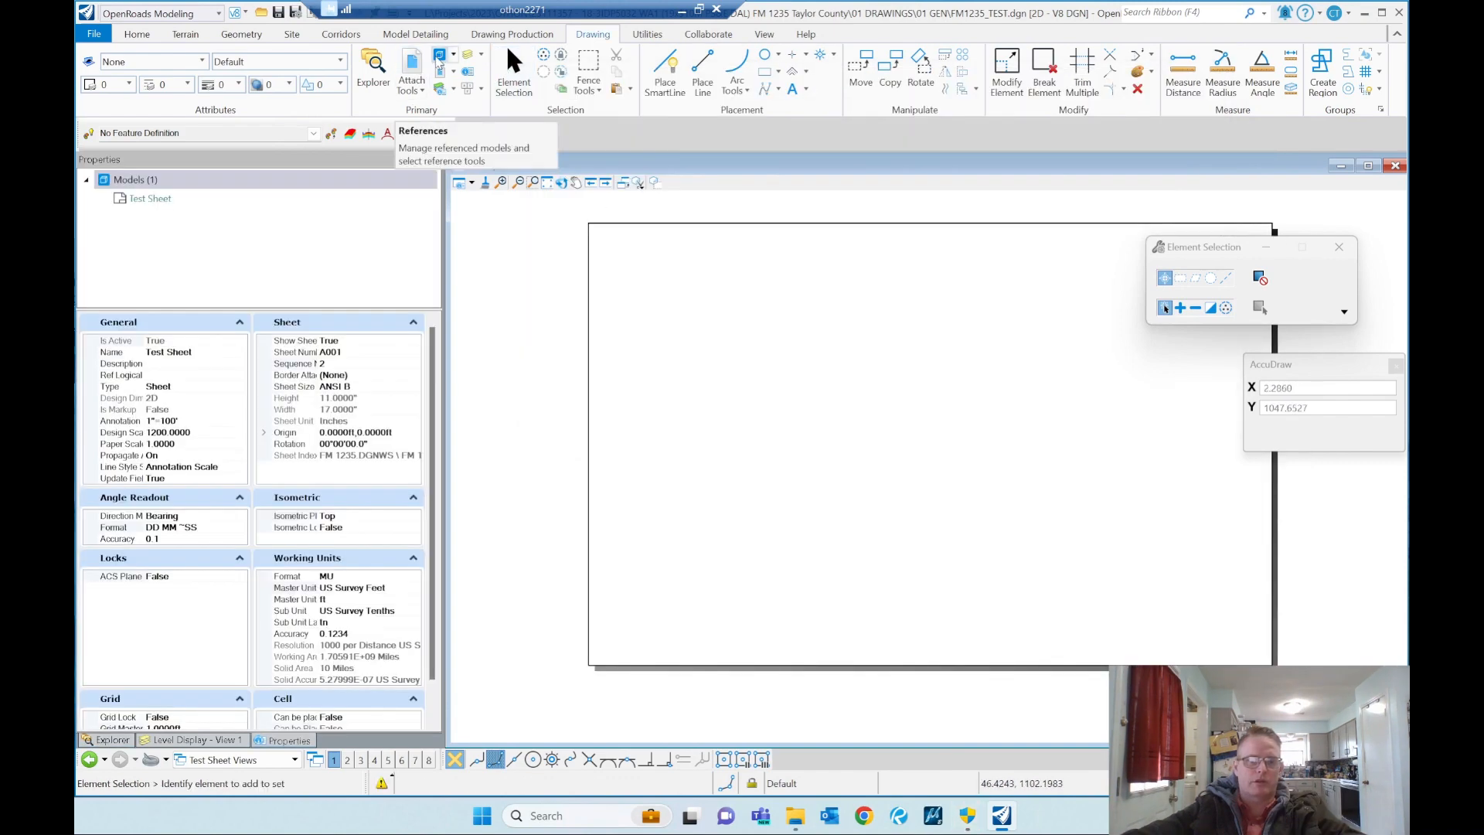
Step: Reopen the models list and set the Test Sheet's design scale to 120 in its properties
click(440, 54)
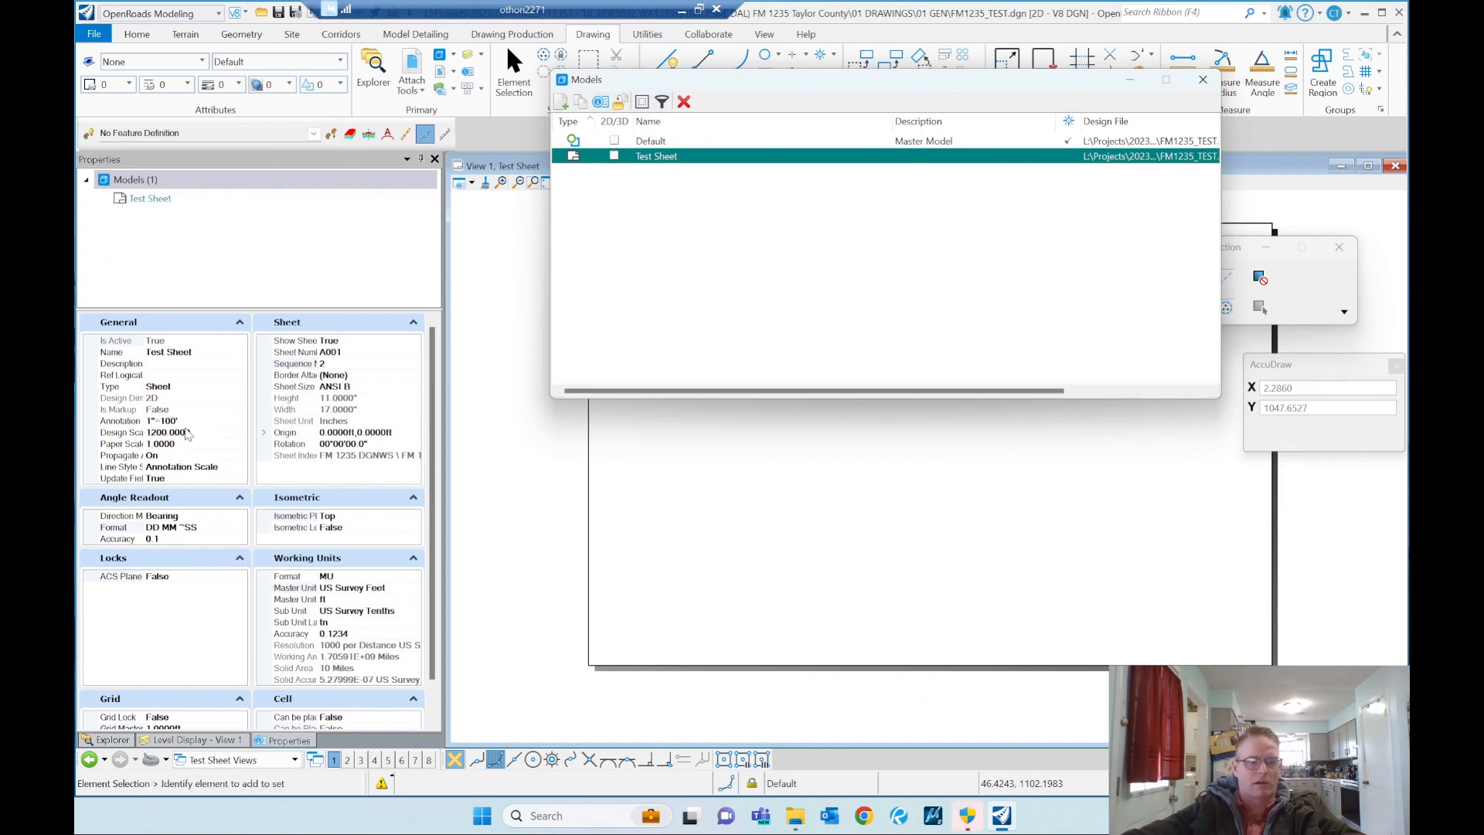
click(190, 433)
click(197, 421)
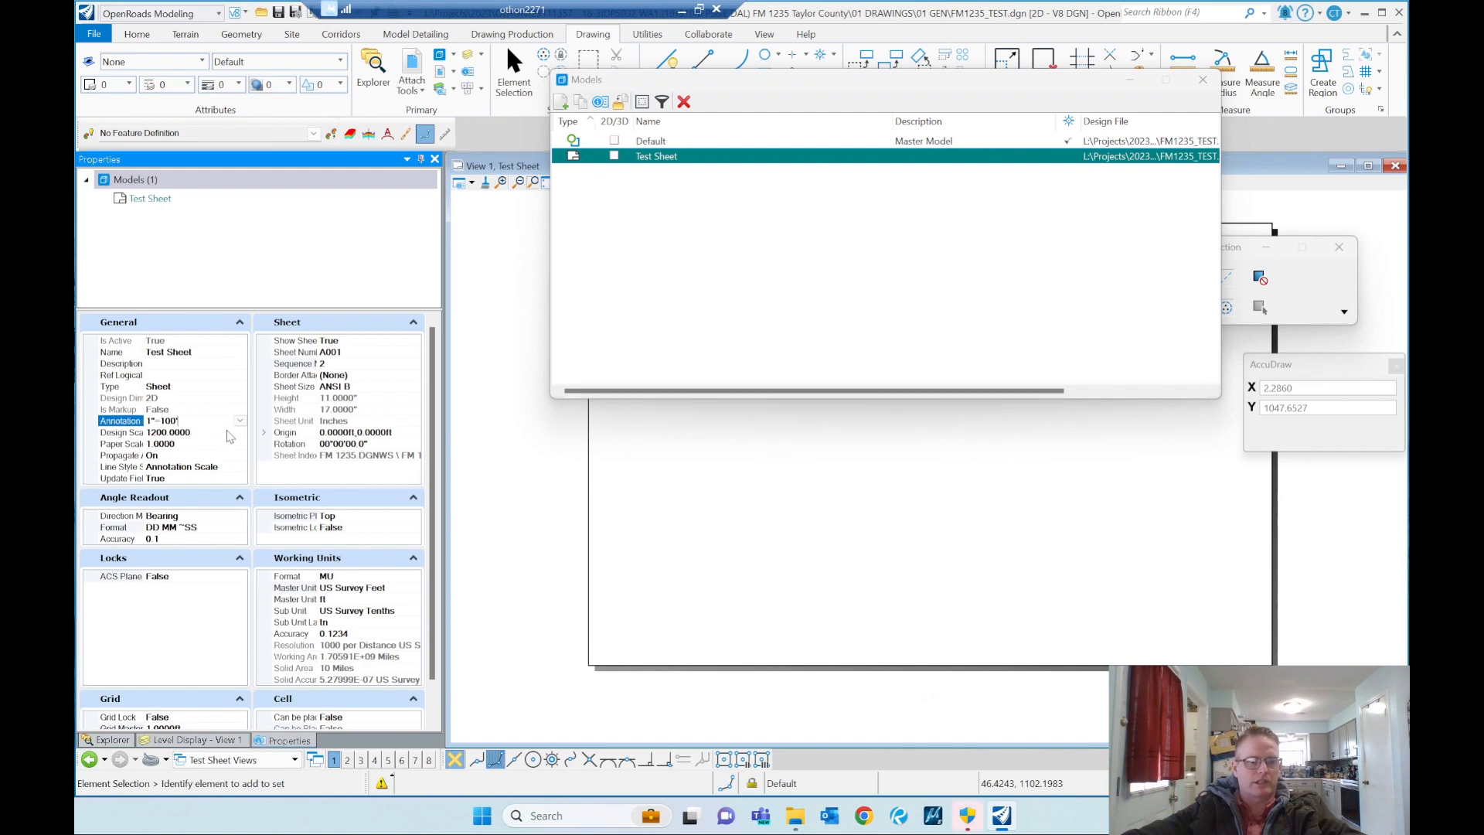
click(205, 433)
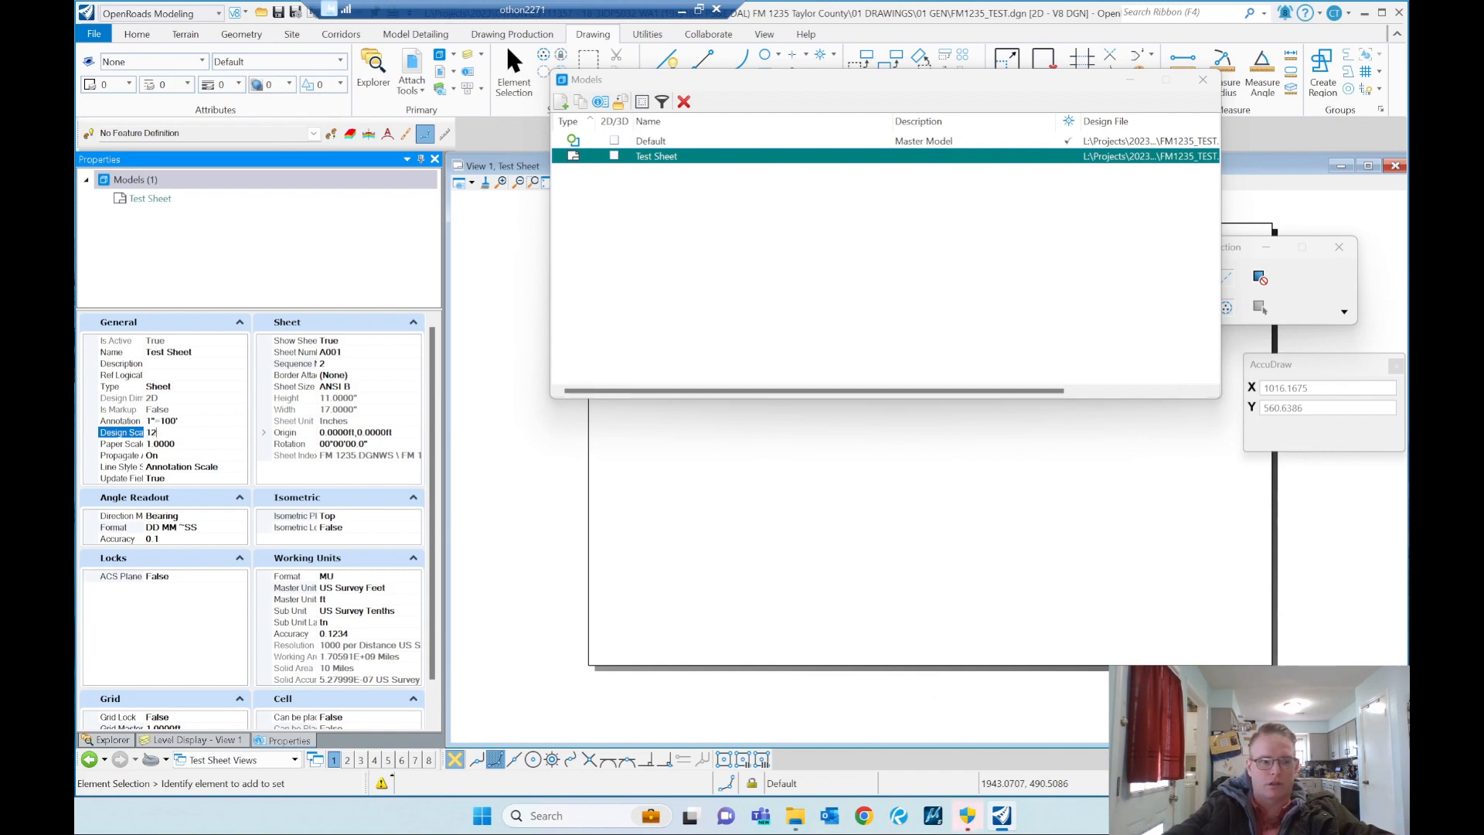
key(Return)
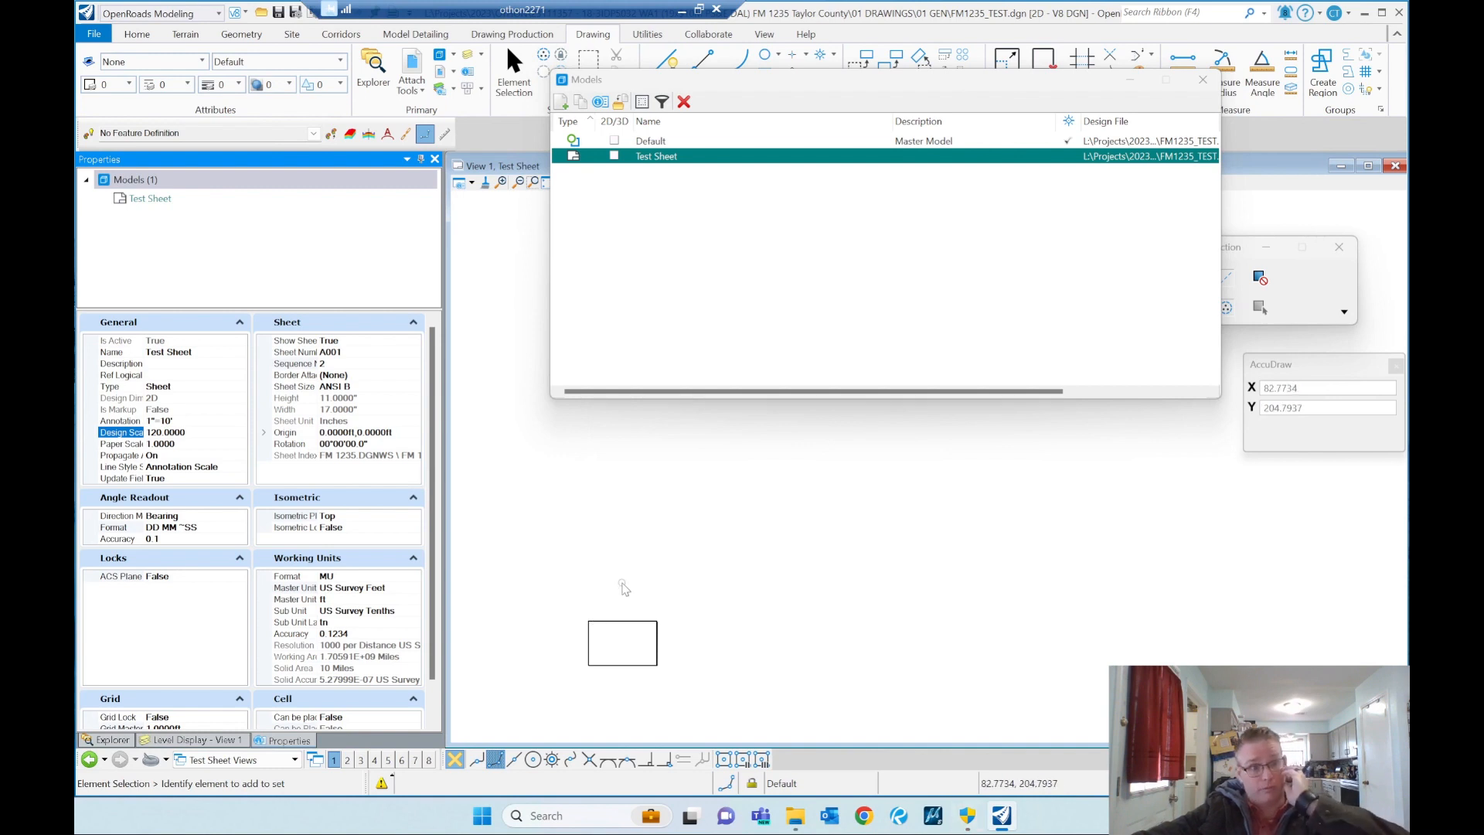
Step: Set the Test Sheet's annotation scale to 1"=20' and close the models list
click(180, 422)
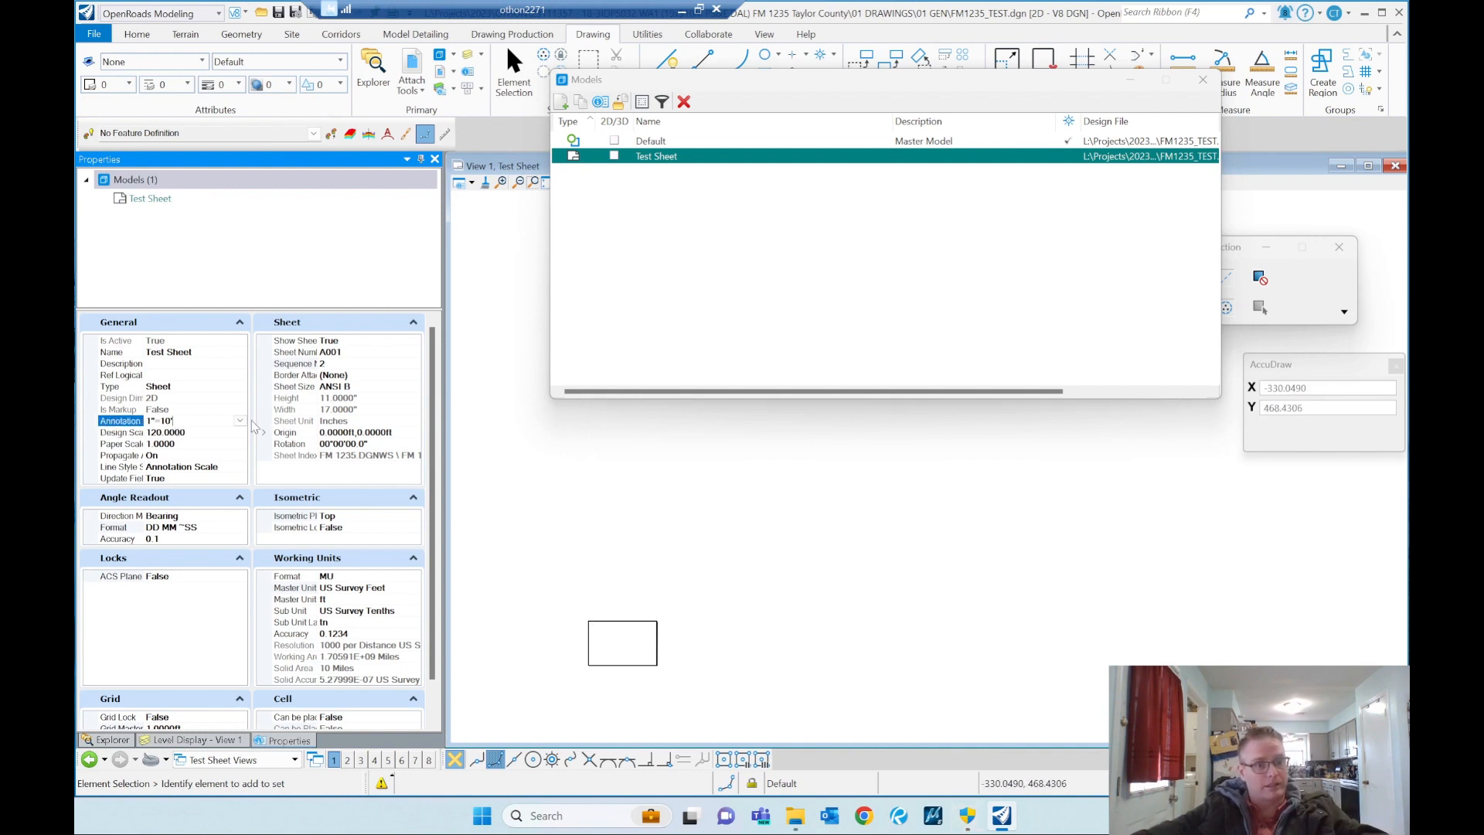
click(242, 422)
click(196, 467)
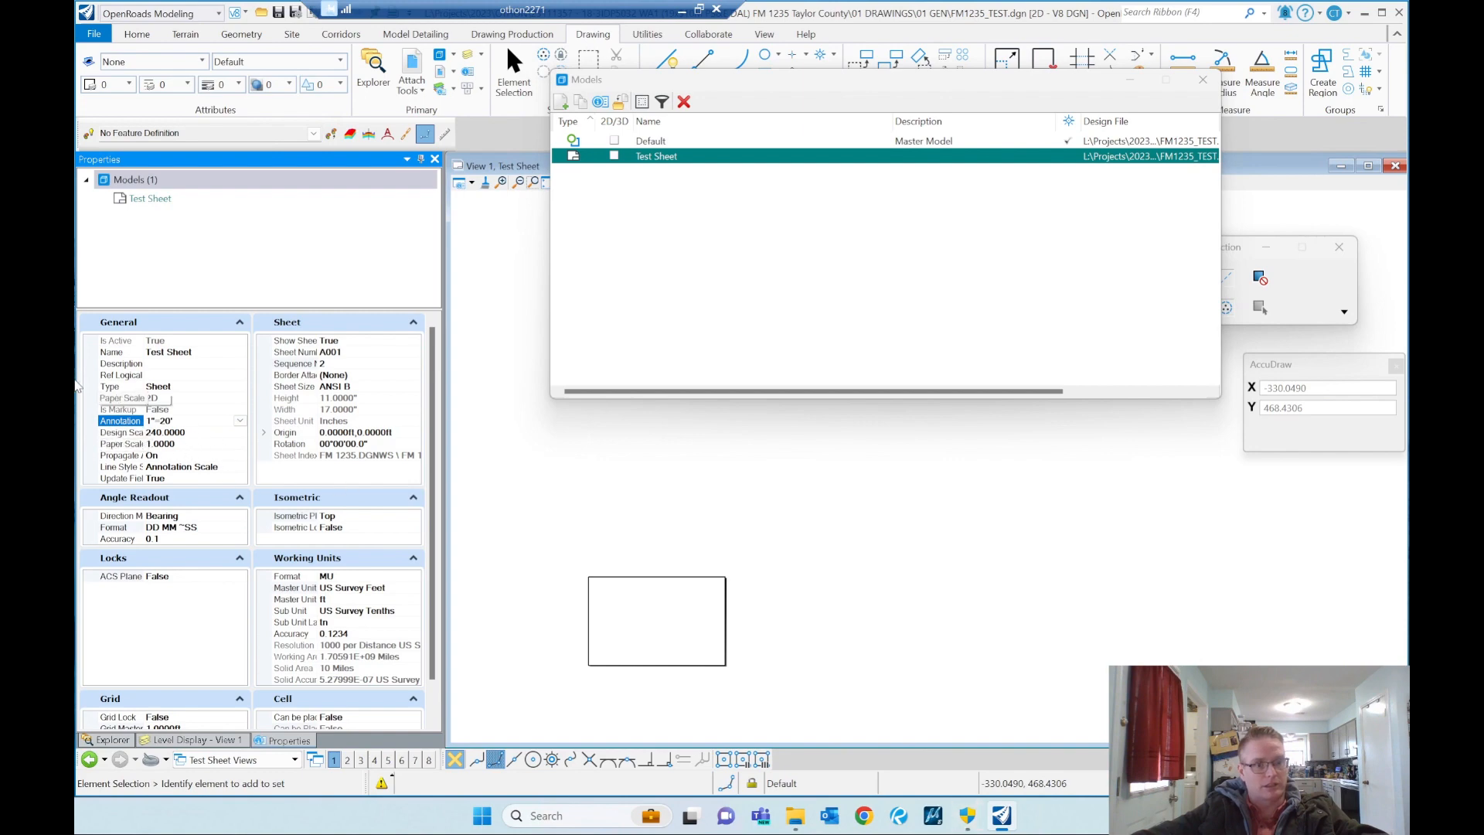
click(1203, 79)
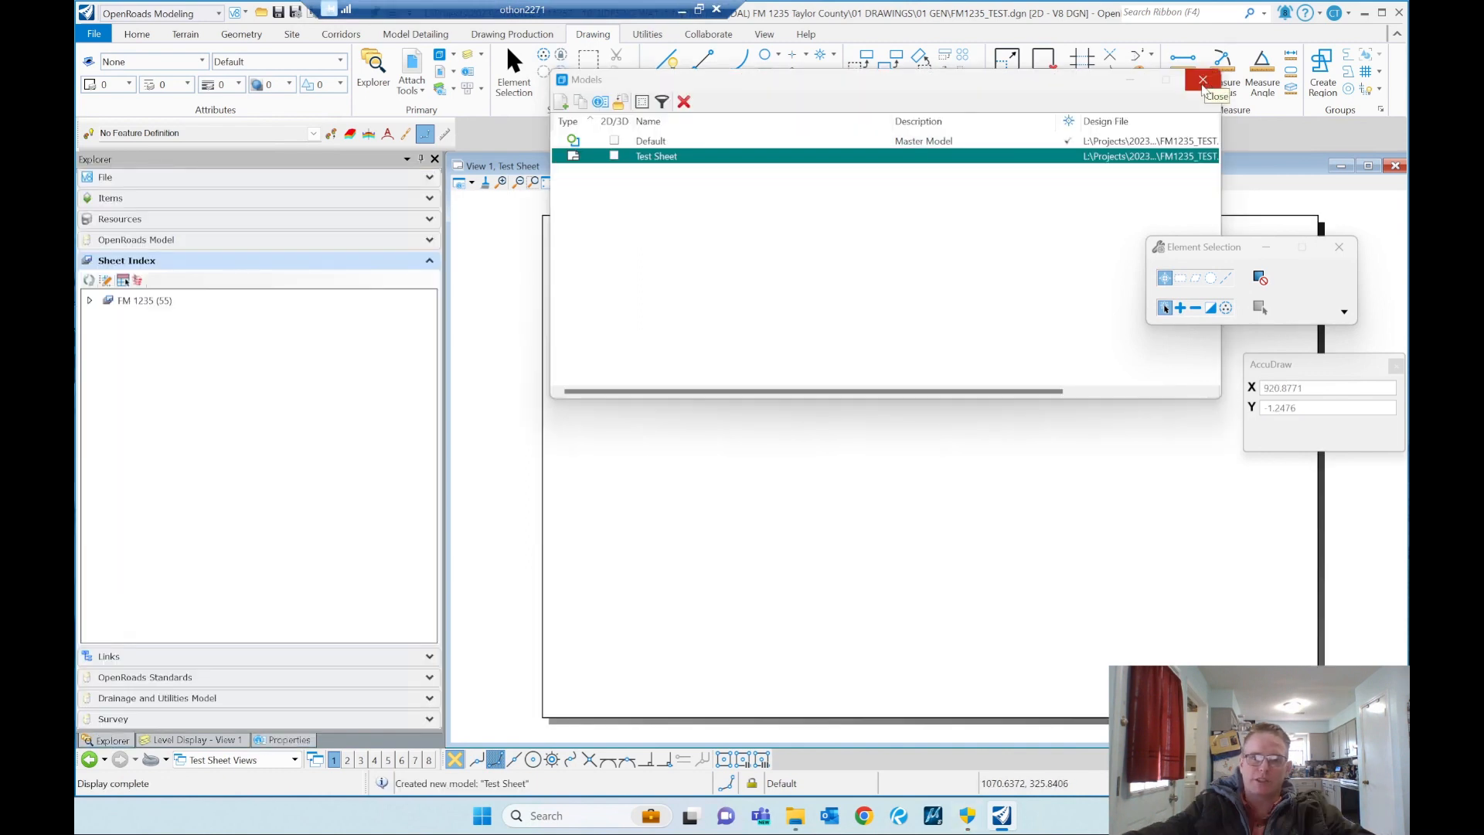
click(1203, 80)
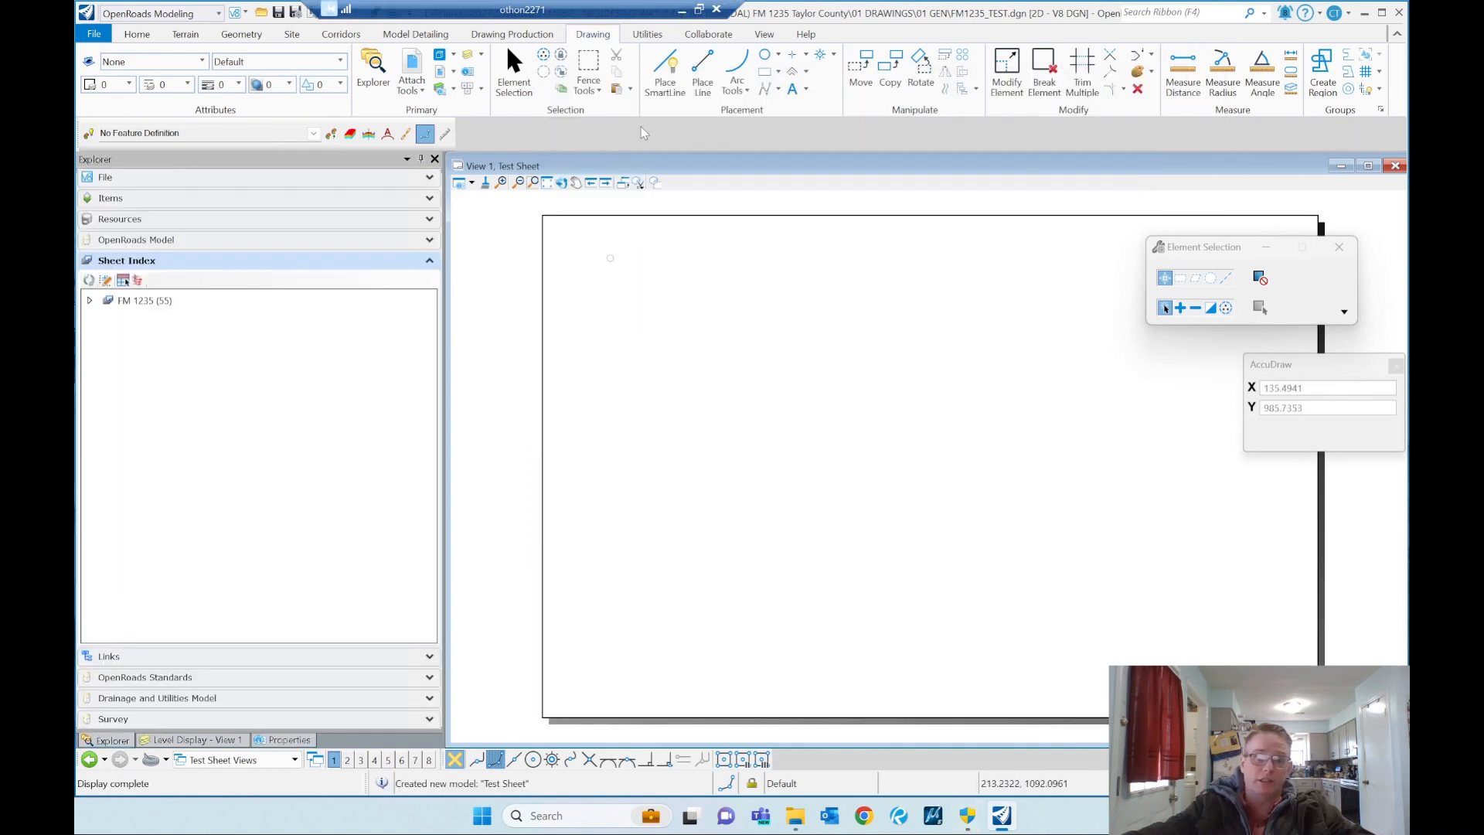
Step: Attach FM1235_Border.dgn from 50 Resources\Sheet Borders to the sheet as a Coincident - World reference at 1:1 scale
click(411, 64)
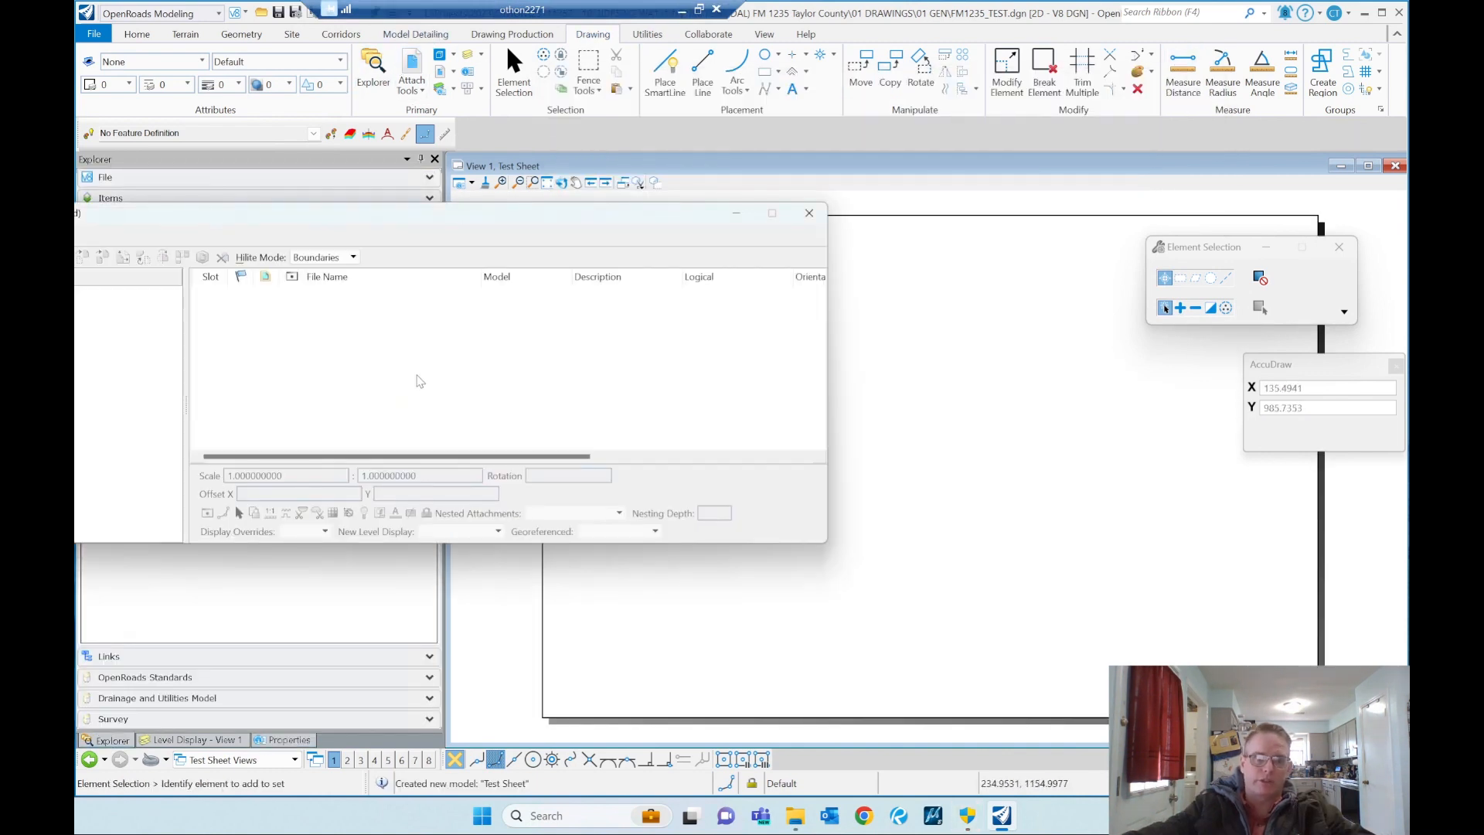
right_click(430, 365)
click(464, 376)
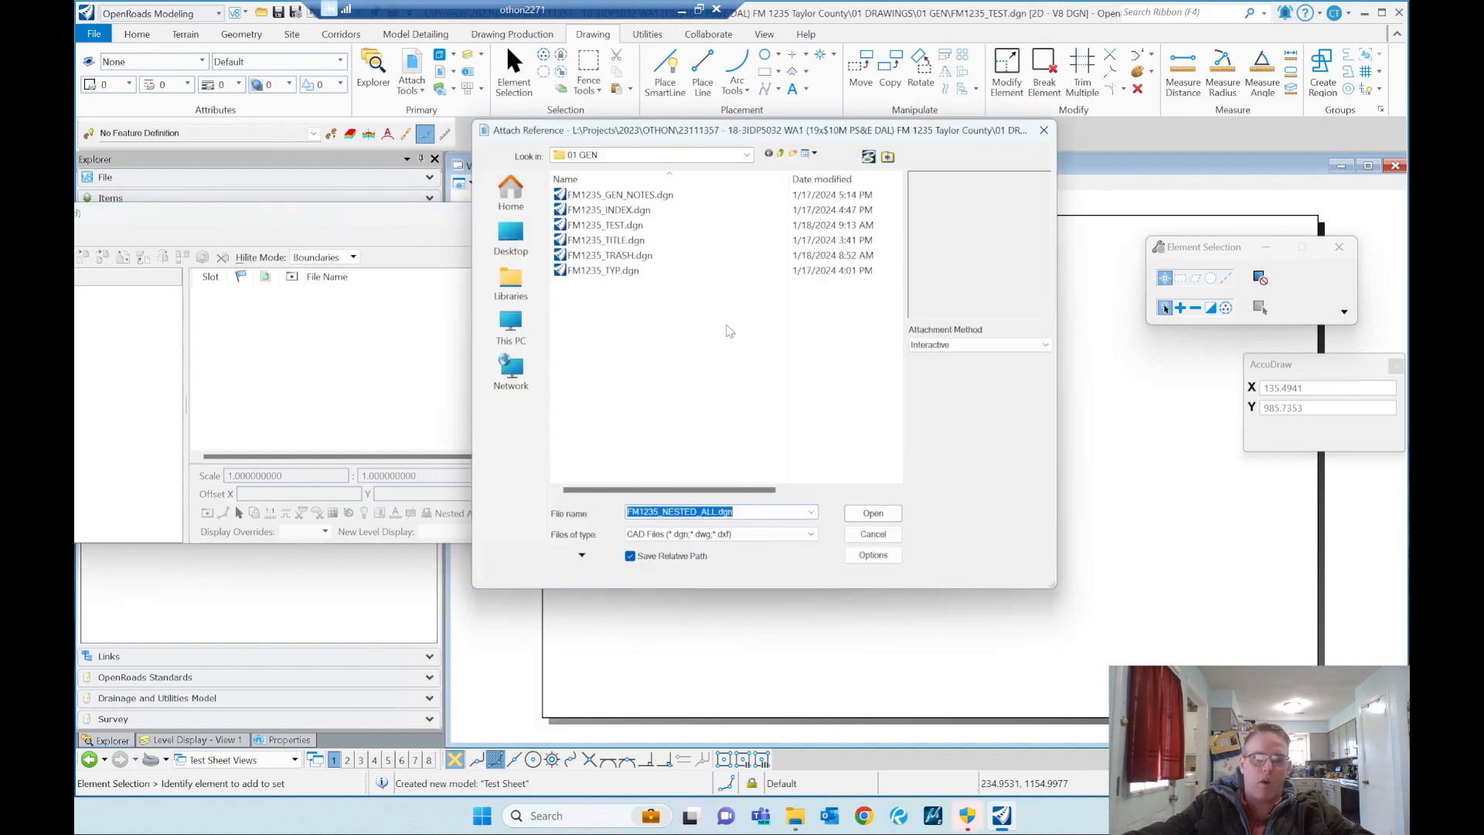
click(780, 154)
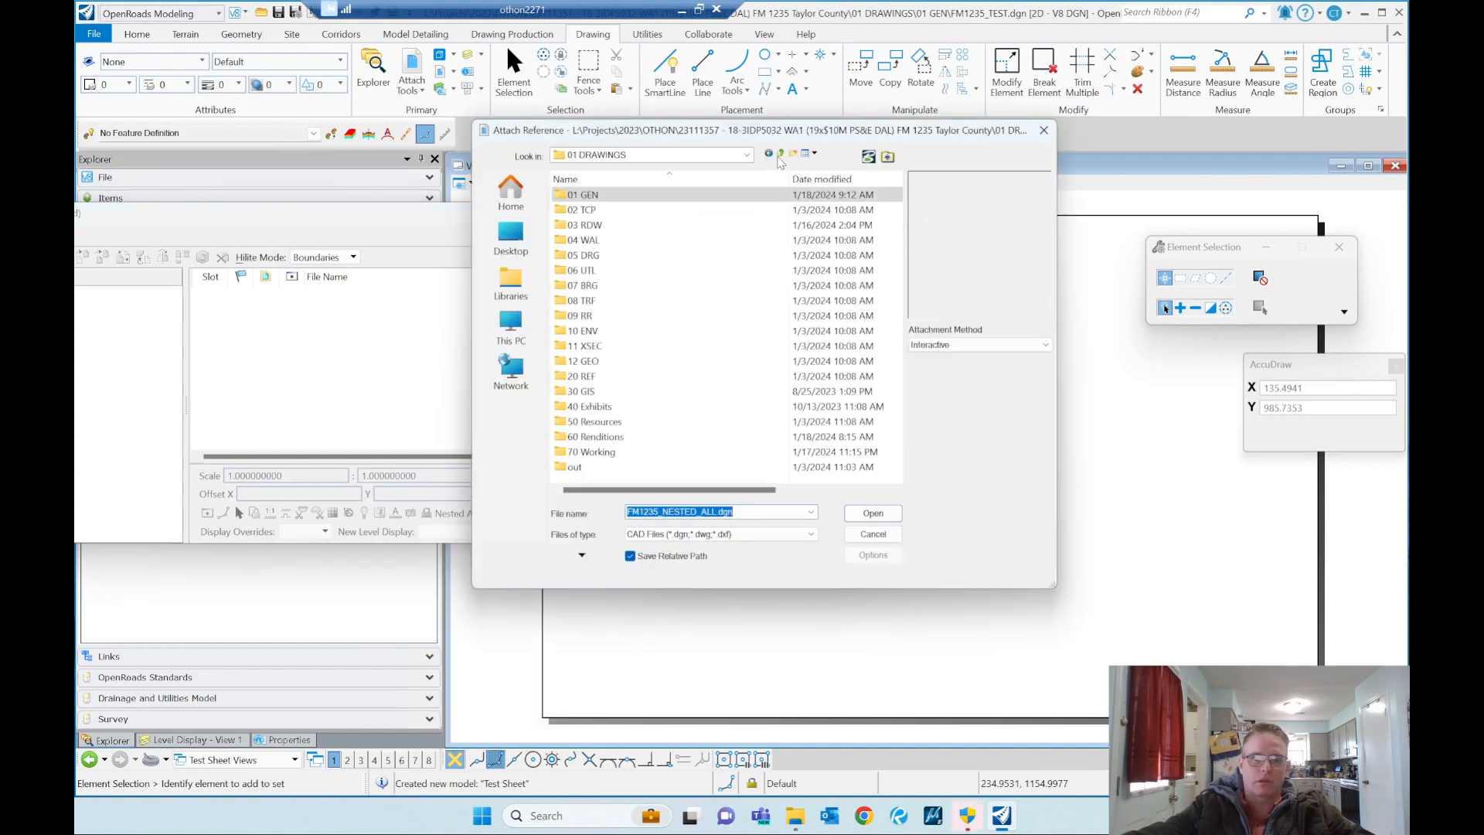
double_click(593, 421)
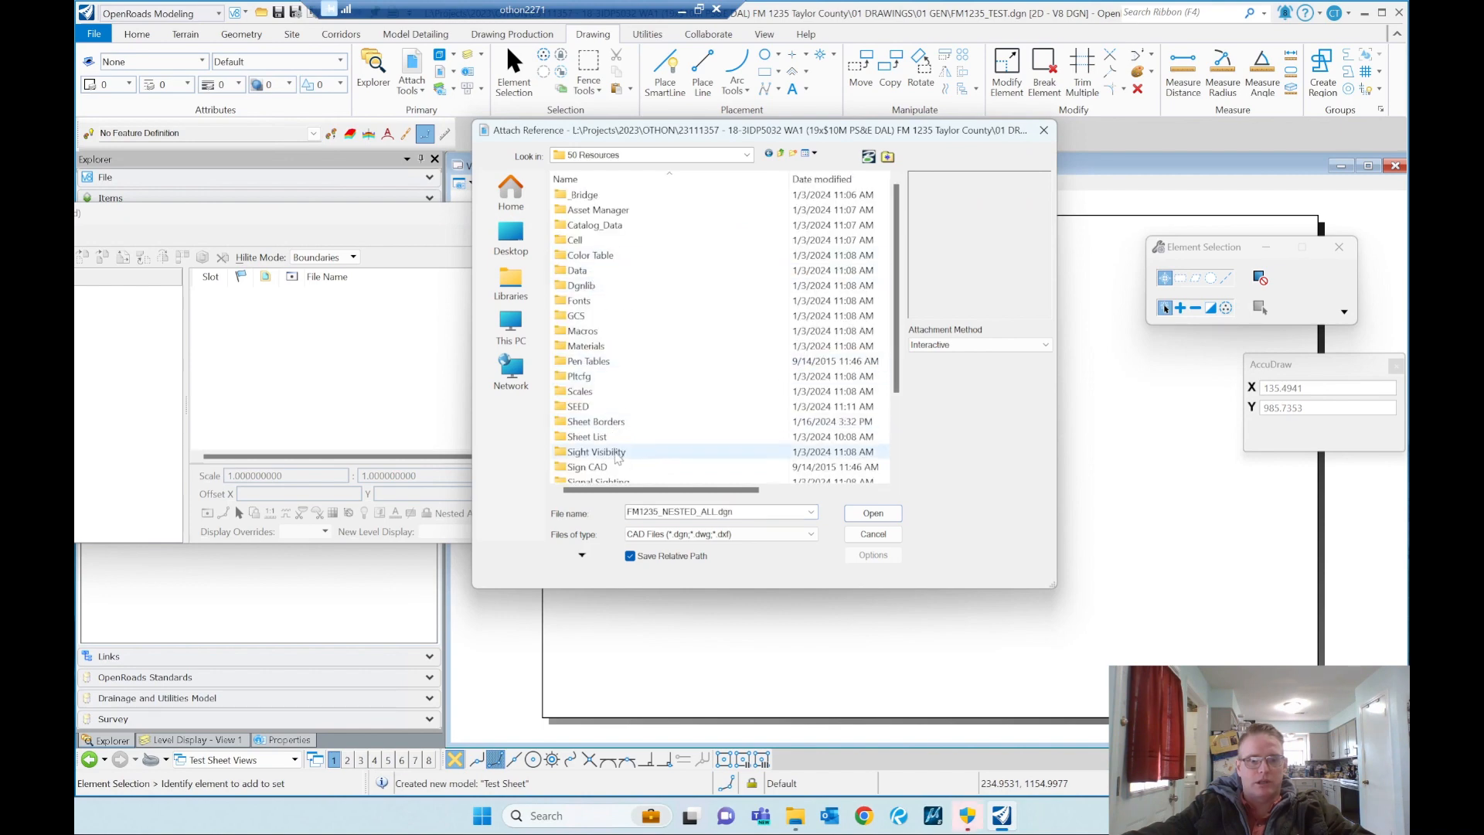
click(605, 424)
double_click(605, 425)
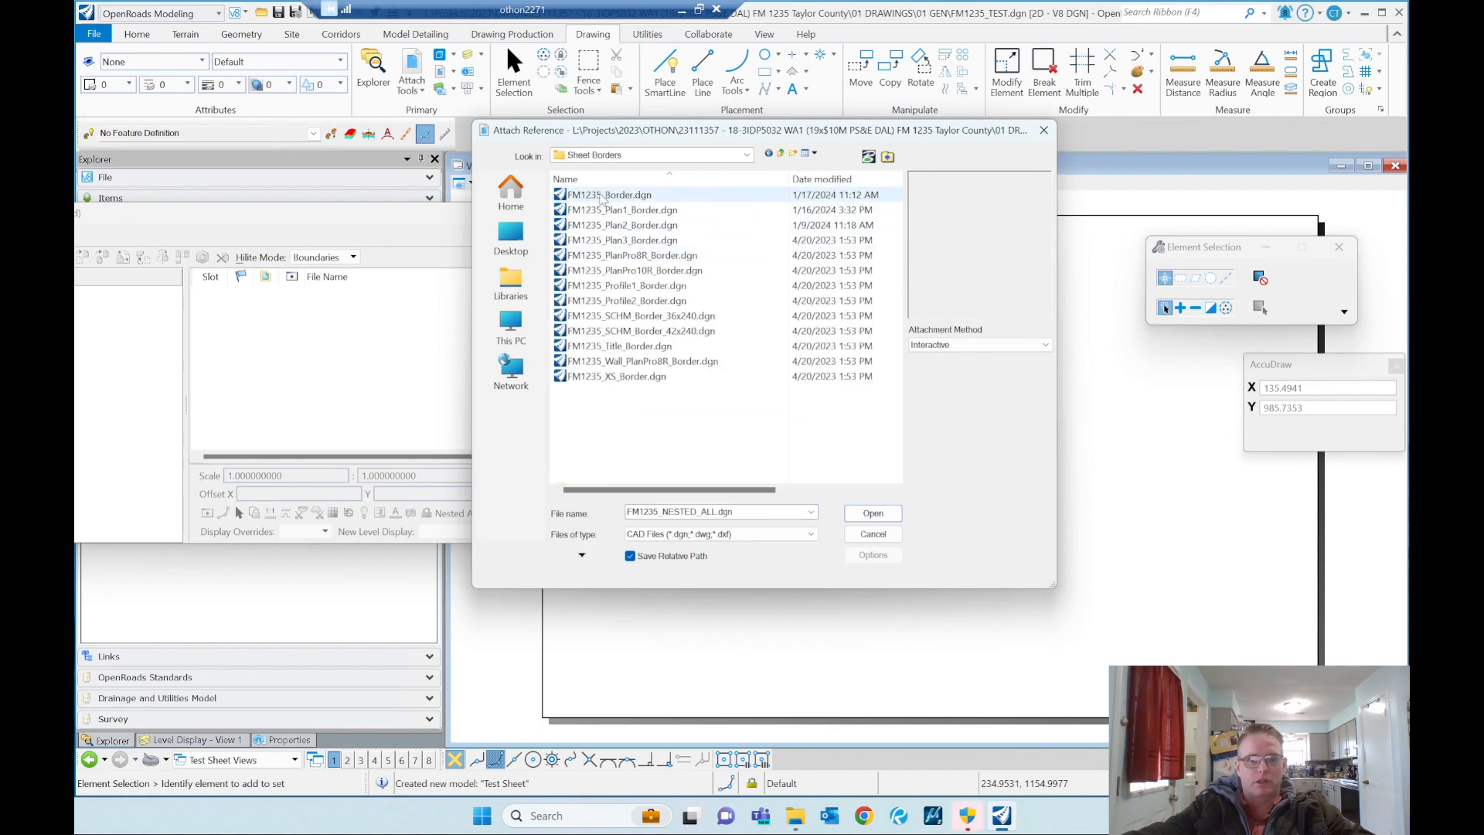
click(634, 197)
double_click(635, 200)
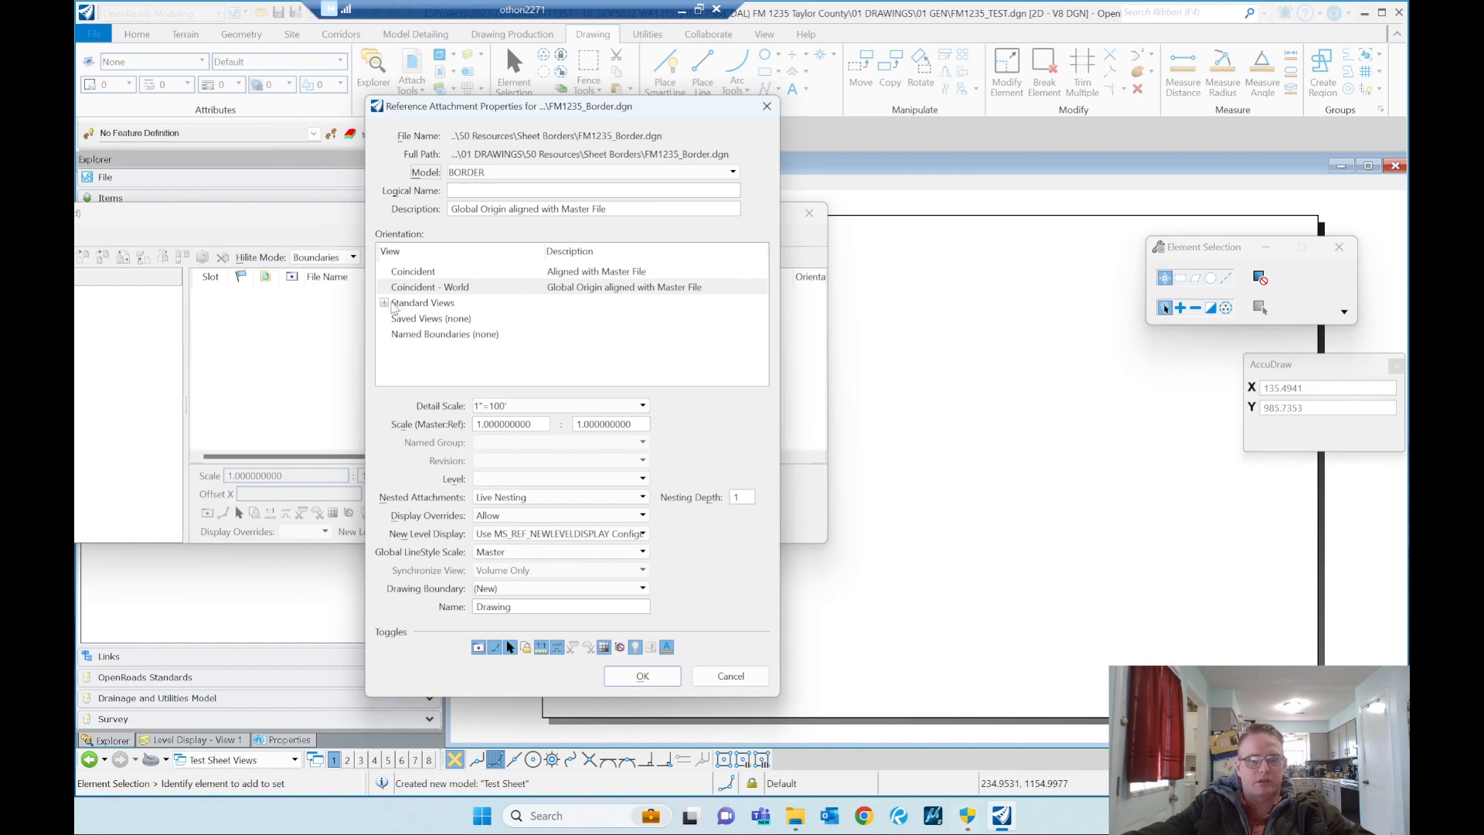
click(629, 678)
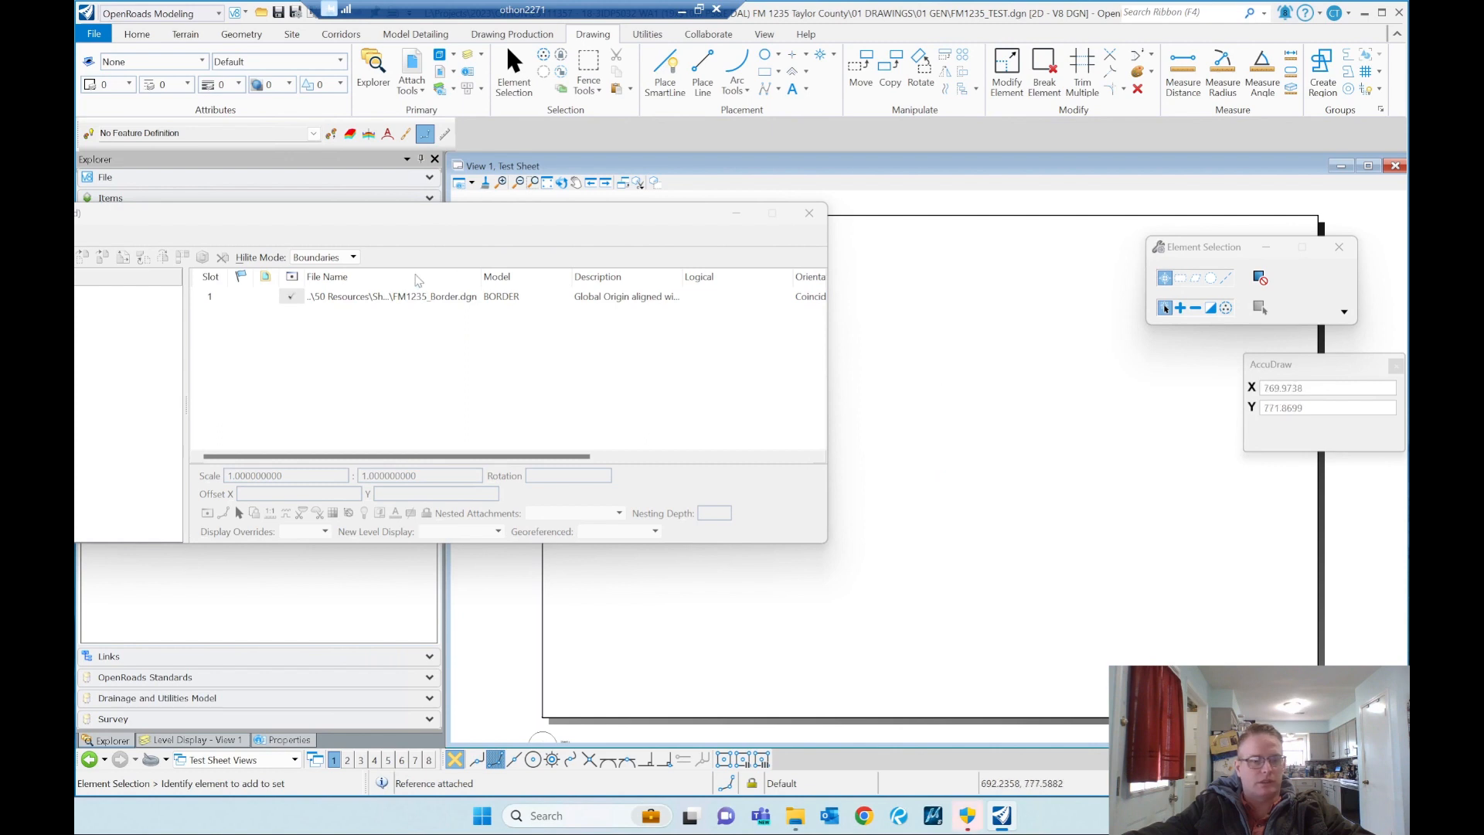
Step: Detach the FM1235_Border.dgn reference from the sheet
right_click(430, 293)
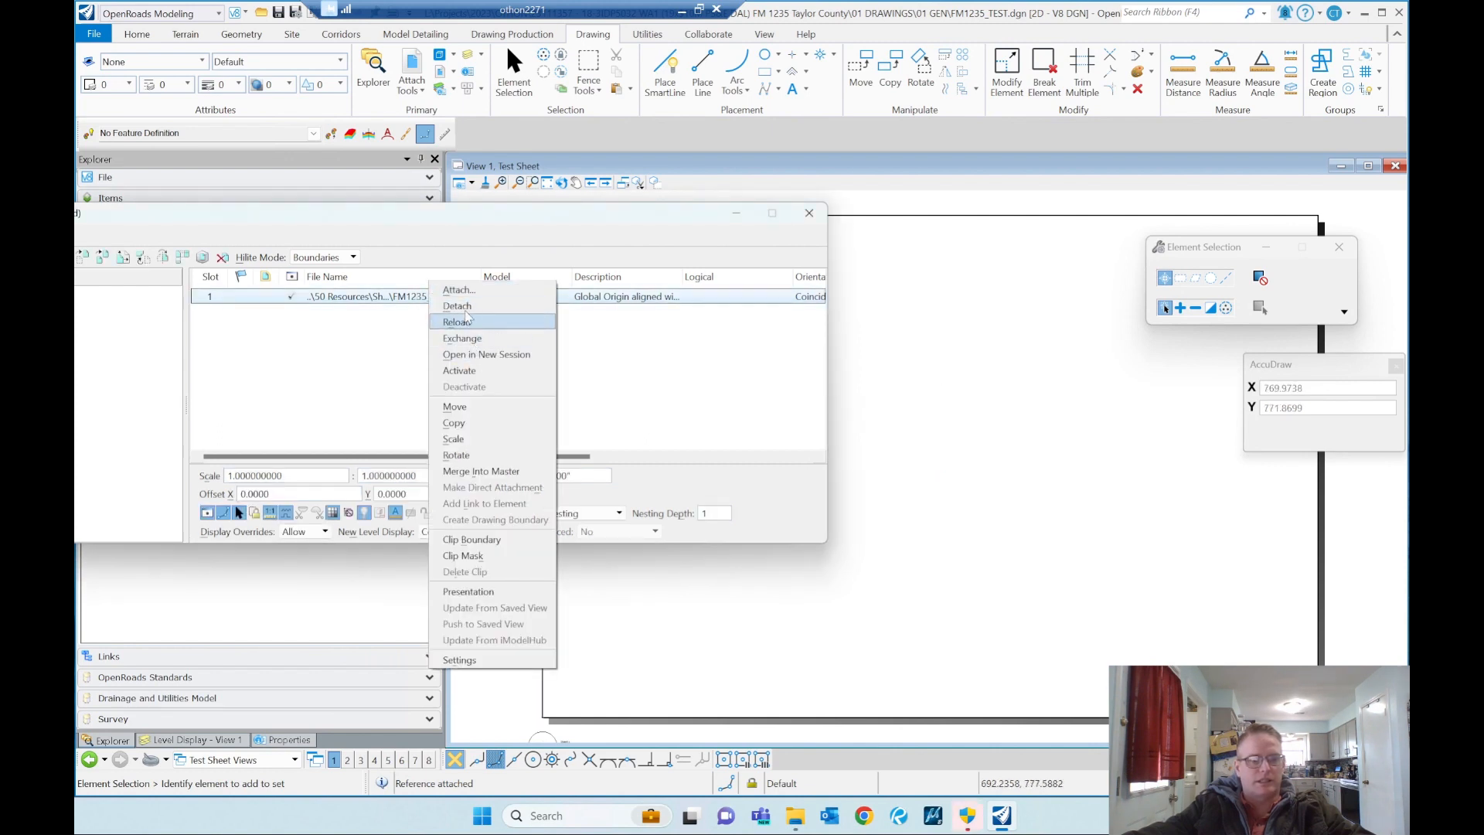
click(506, 307)
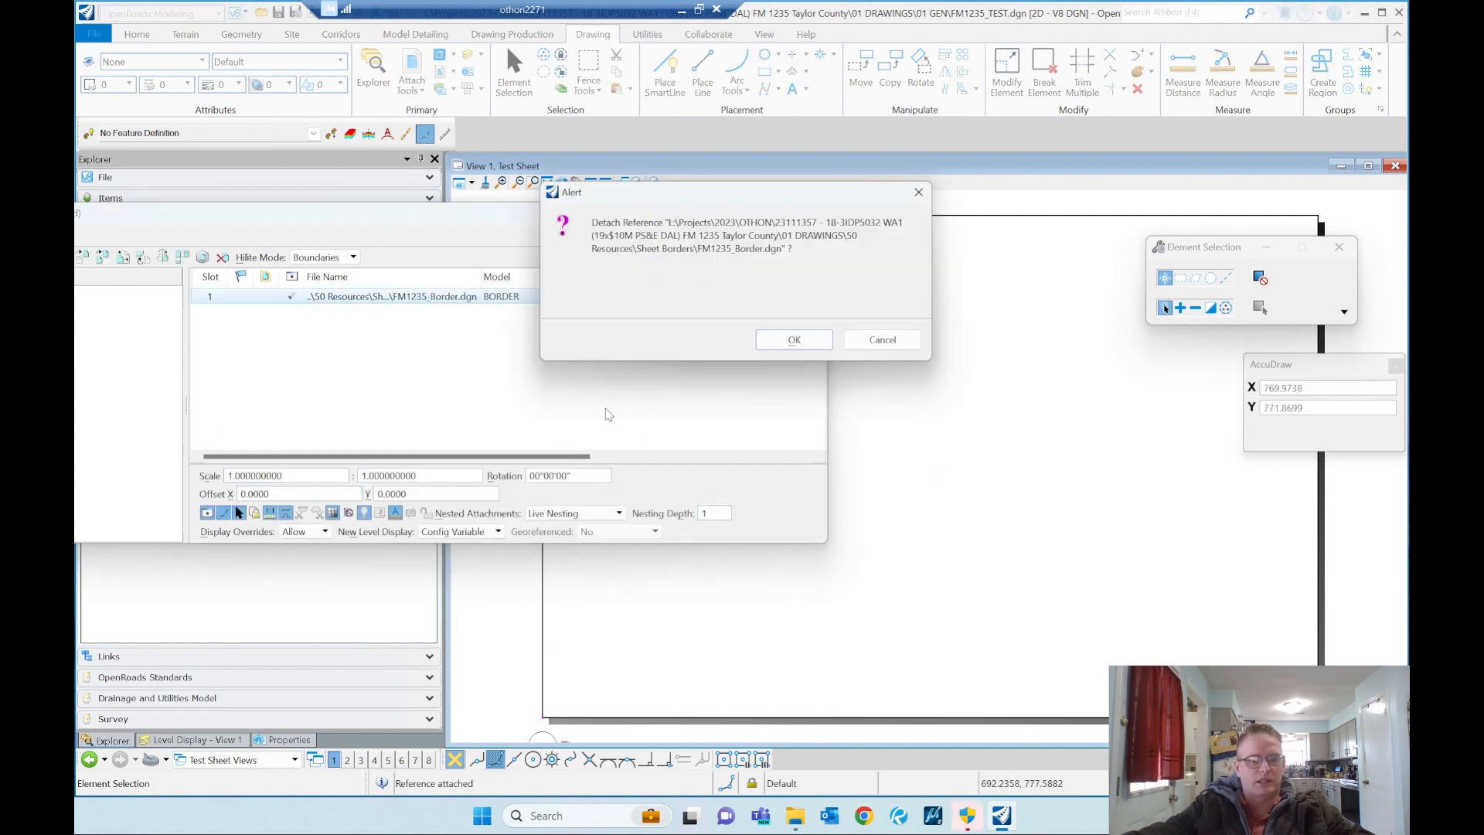
click(790, 340)
Step: Start a new reference attachment and choose FM1235_Border.dgn from the 50 Resources\Sheet Borders folder
right_click(444, 320)
click(471, 327)
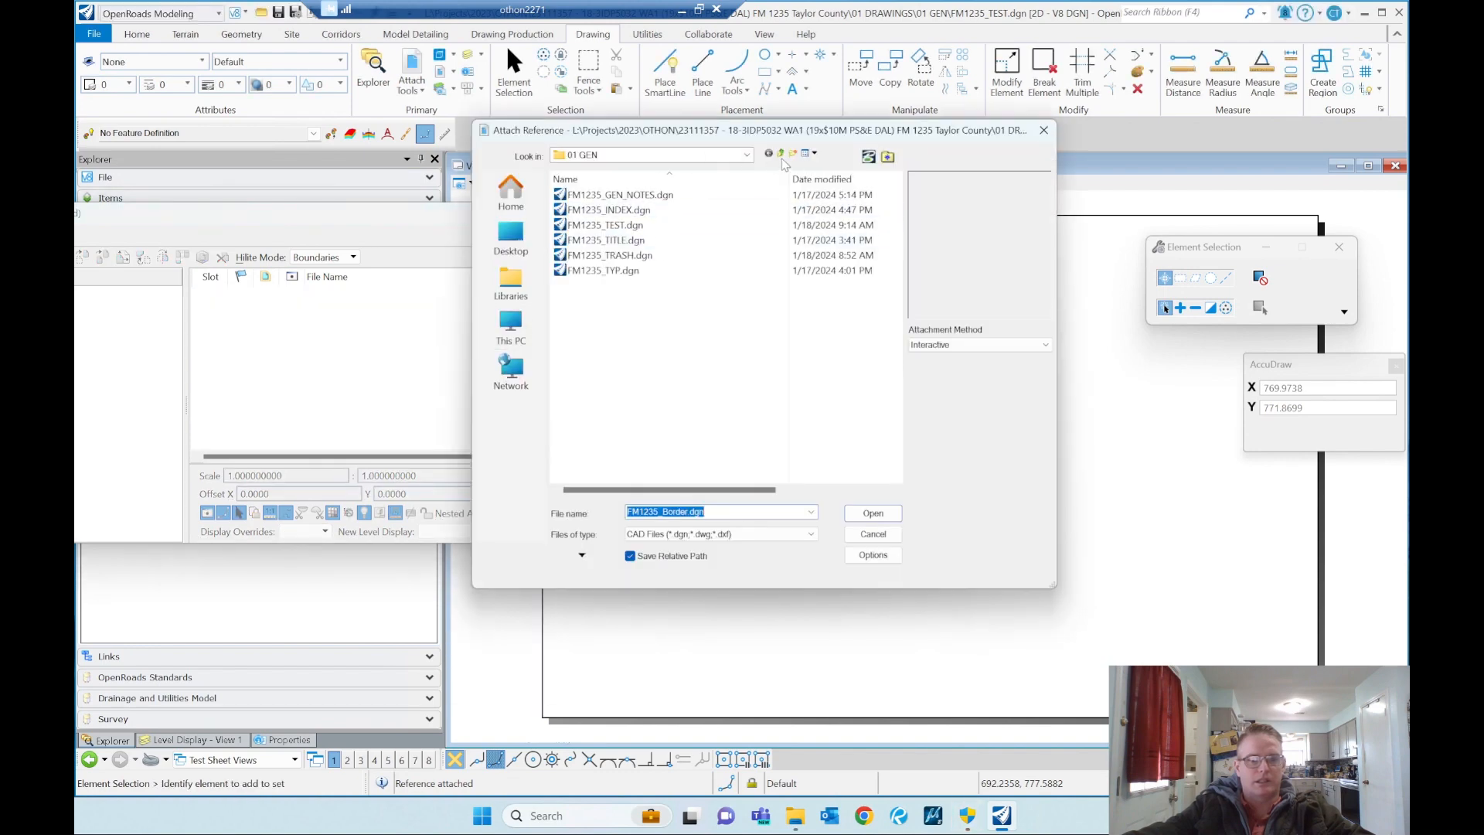
click(782, 154)
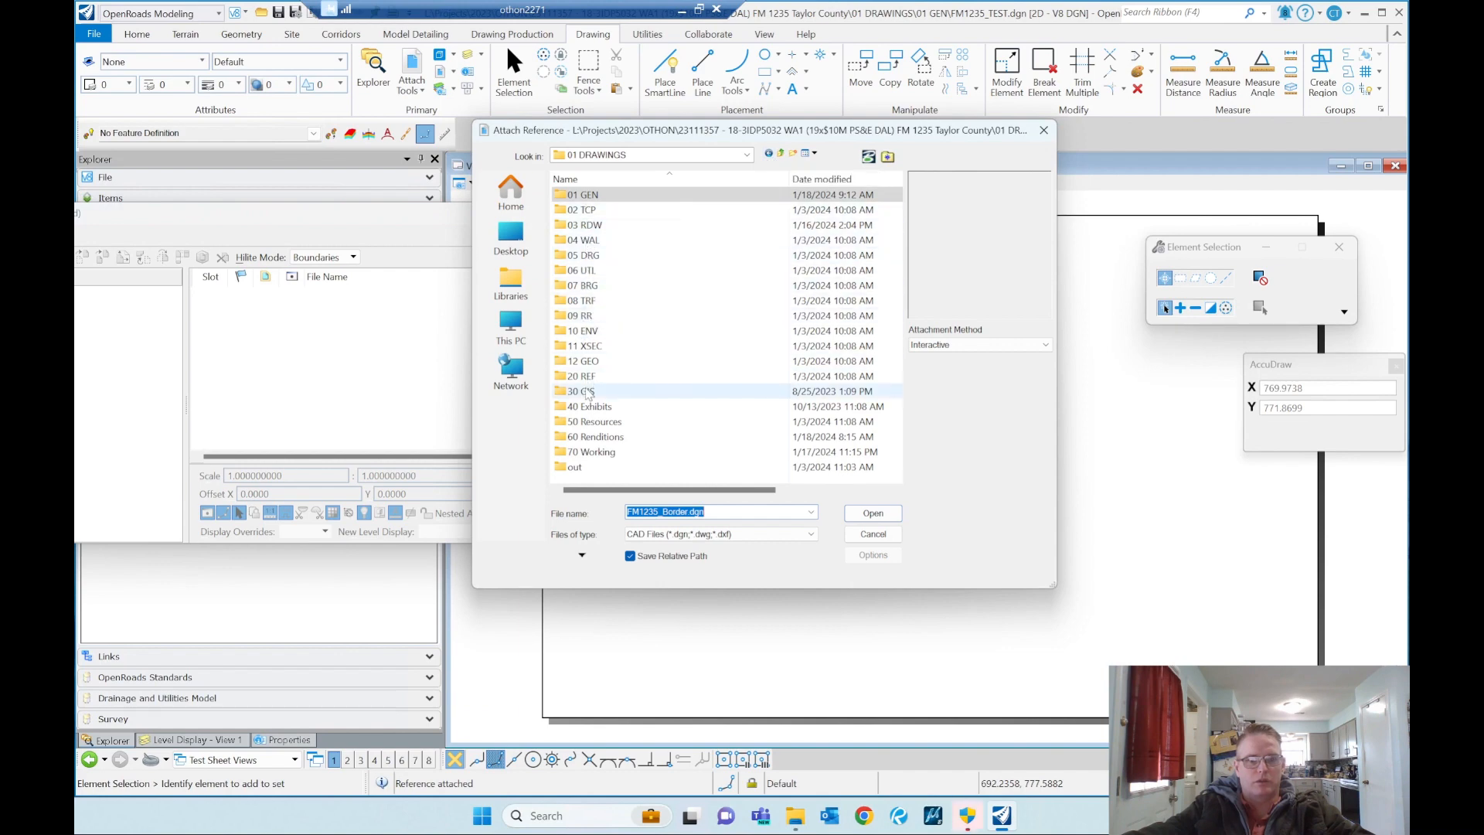
double_click(591, 424)
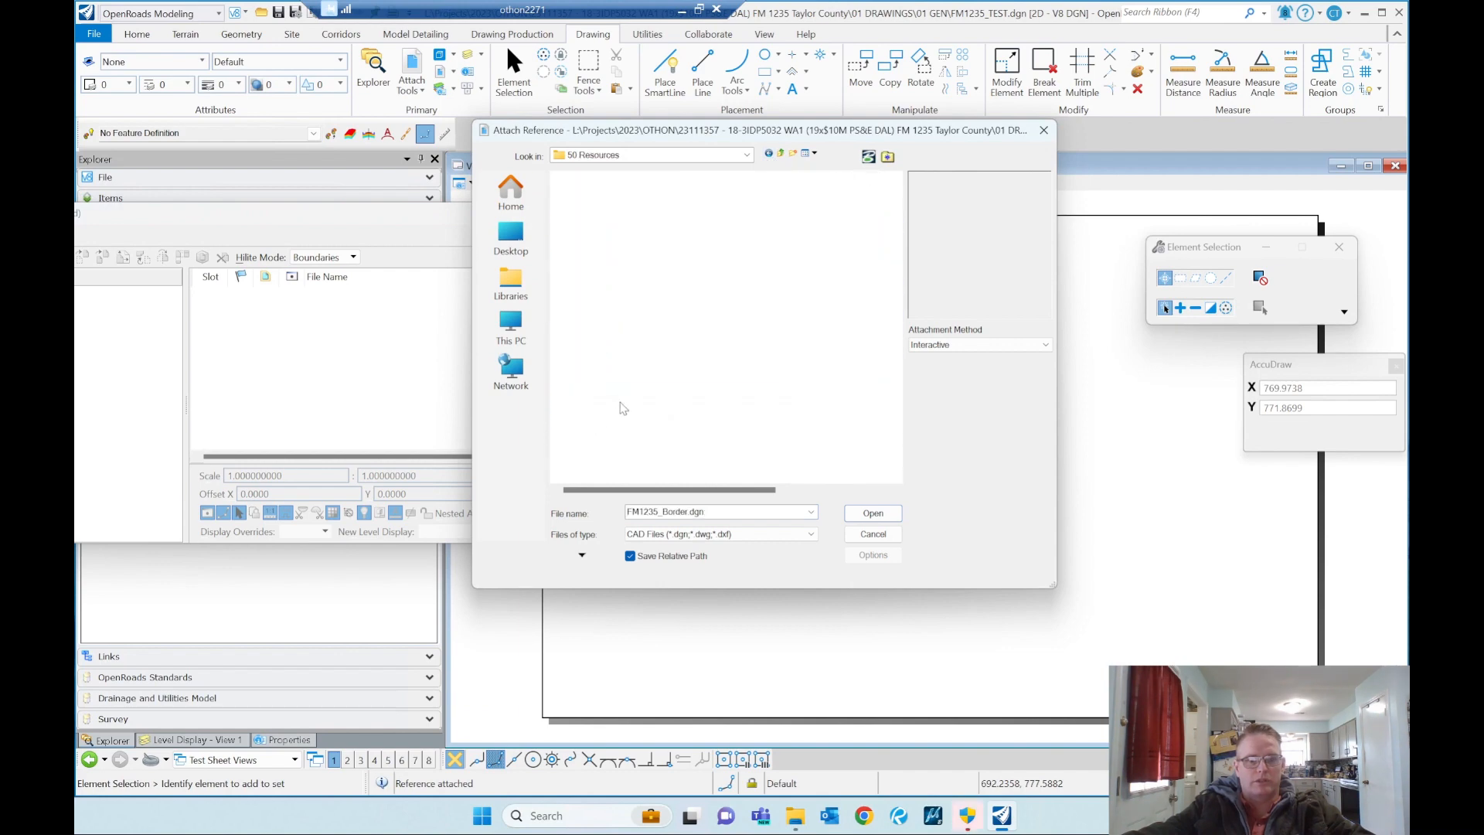
double_click(599, 331)
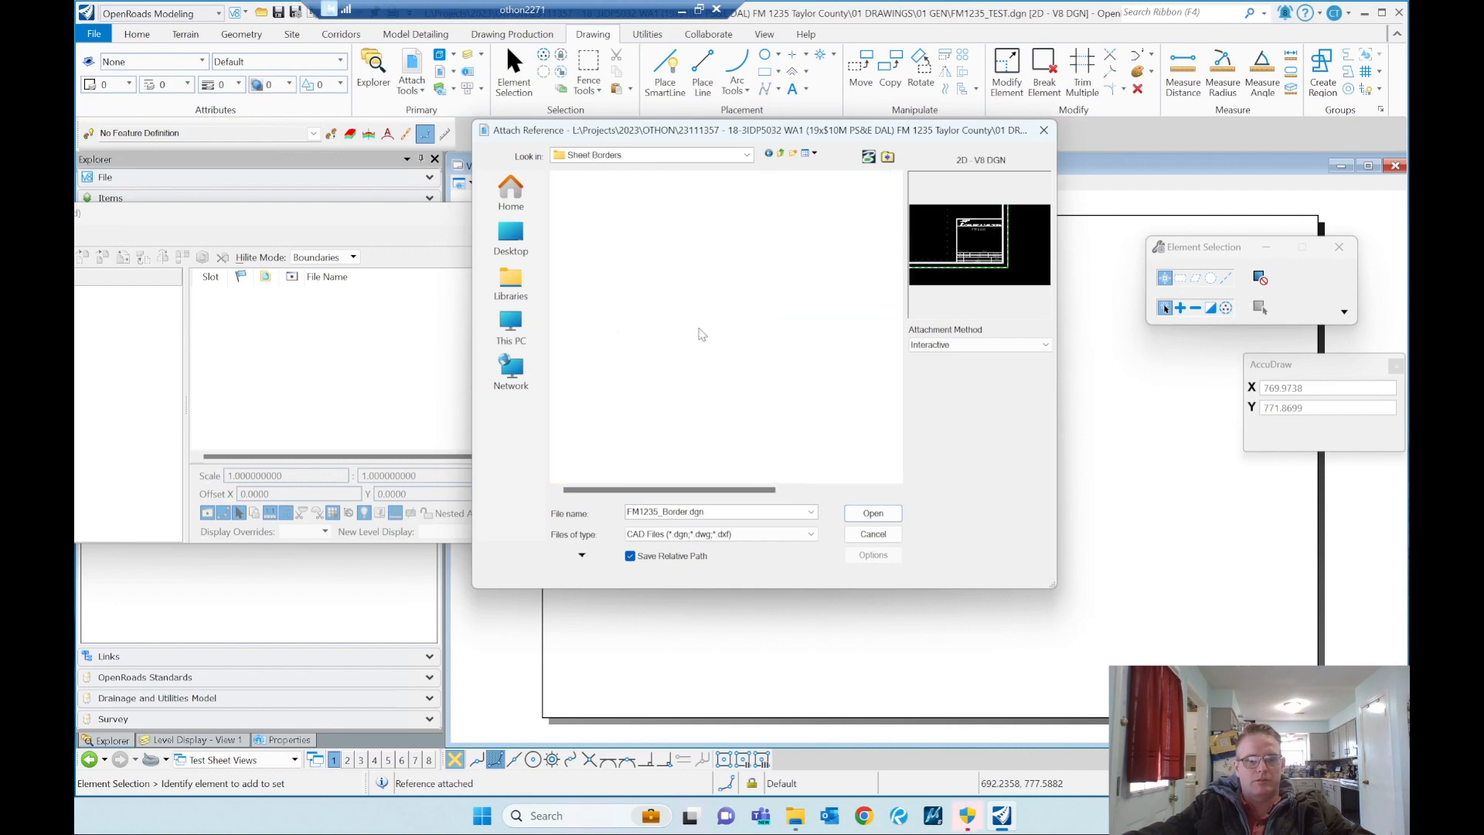
double_click(615, 196)
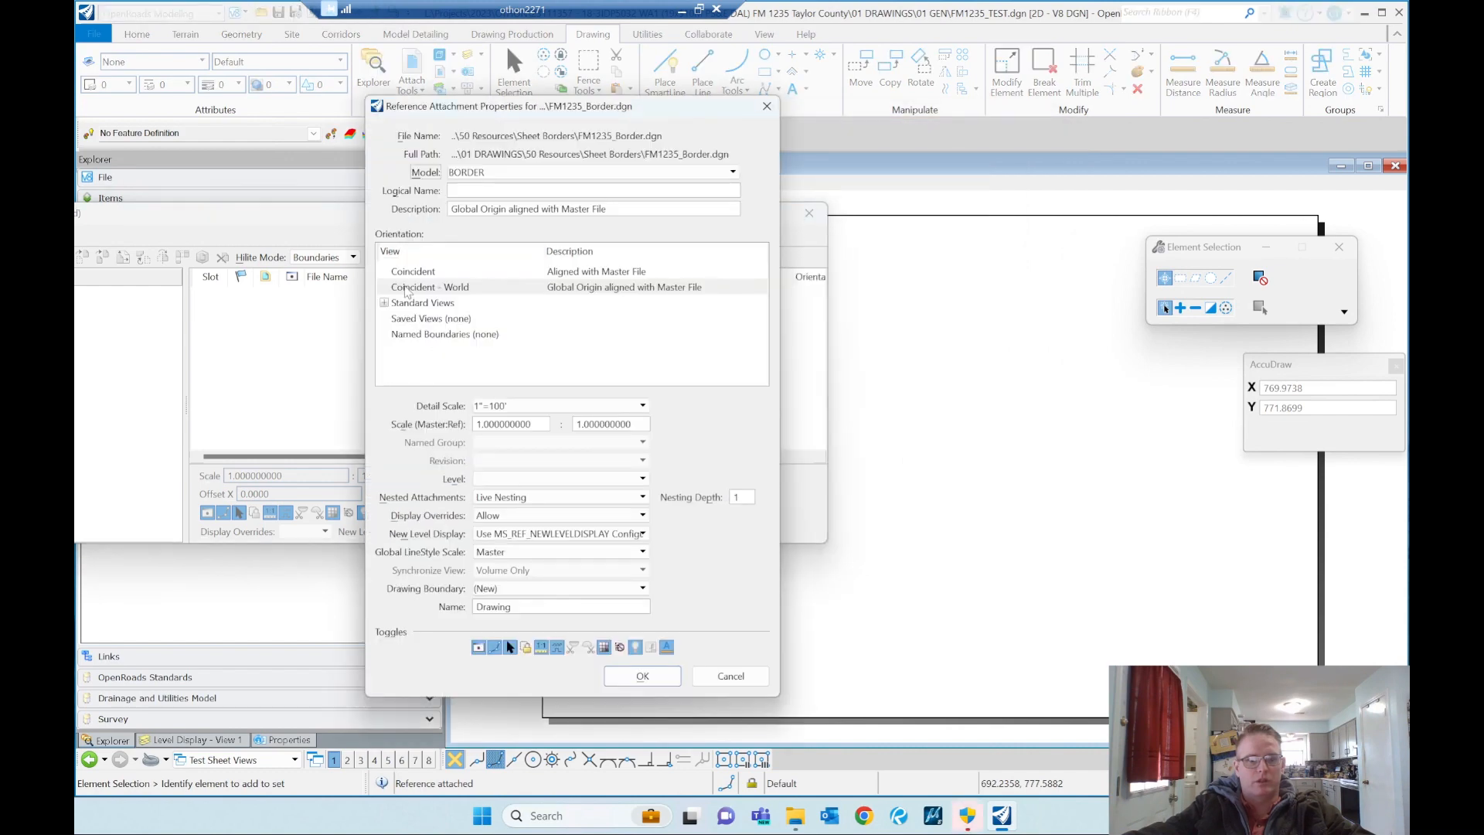
Step: Attach the border with the standard Top view at a scale of 1200:1 and place it over the sheet
click(385, 304)
click(415, 319)
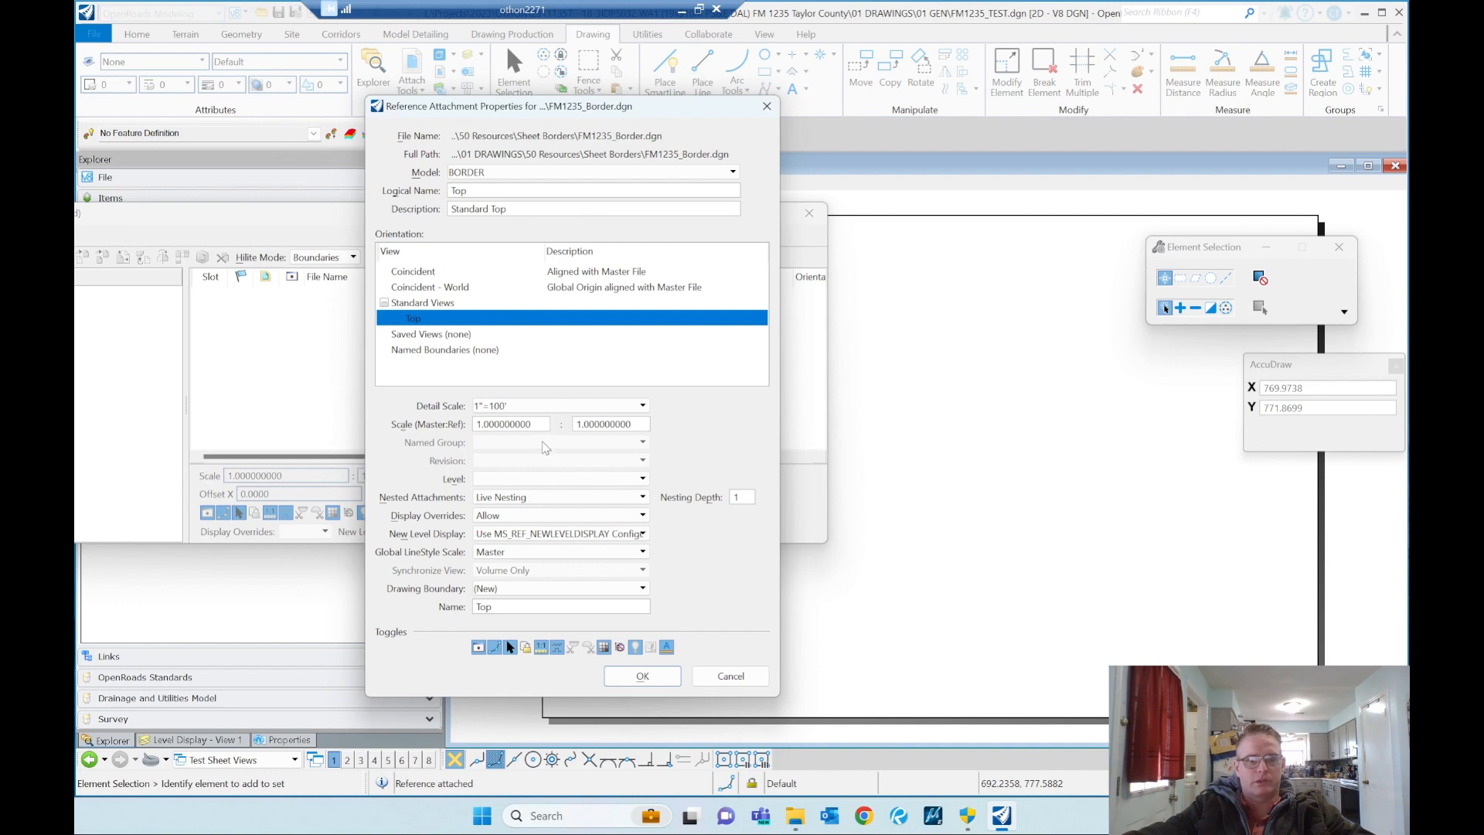
click(529, 426)
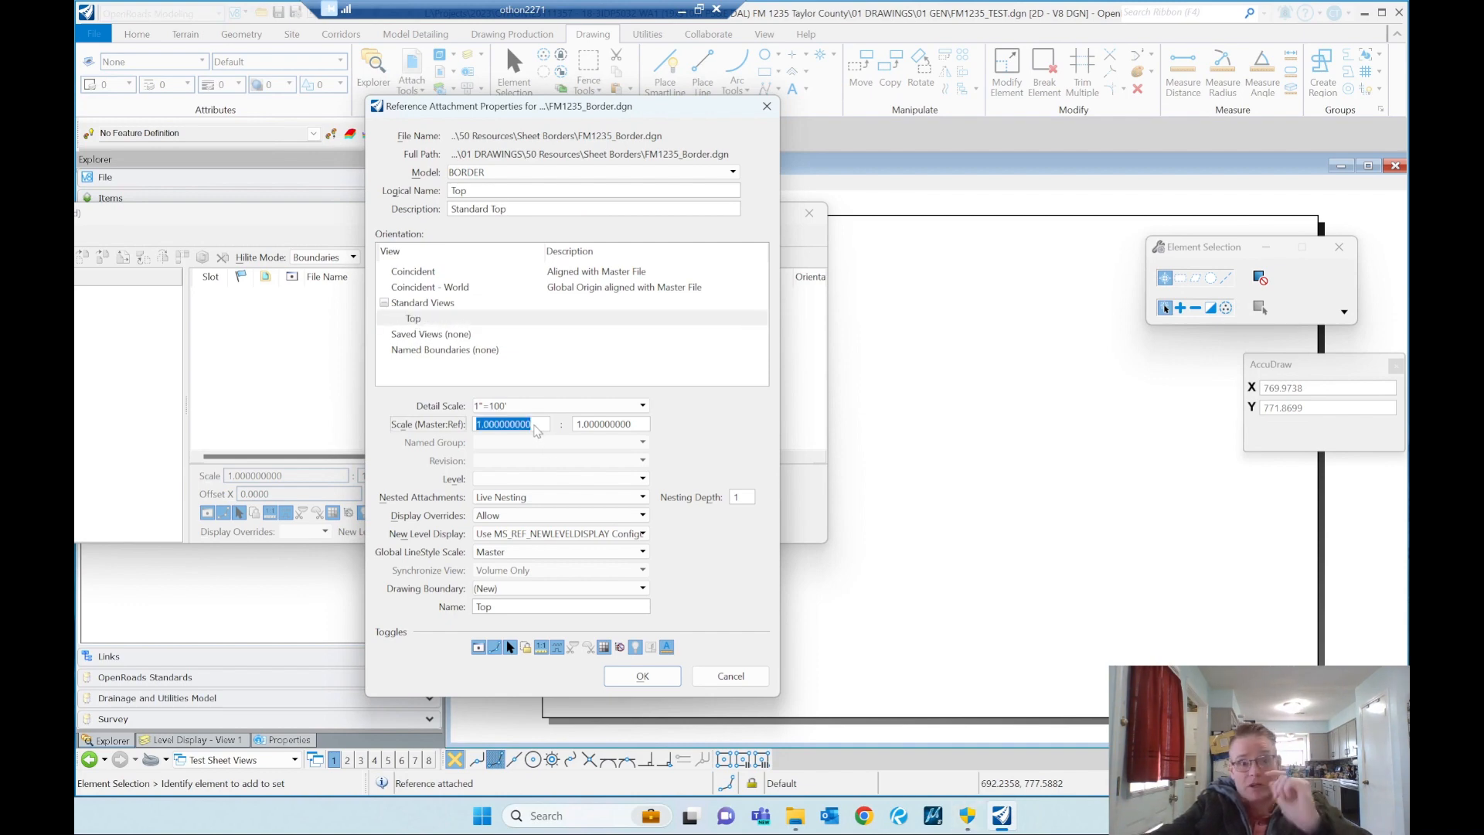
text(120)
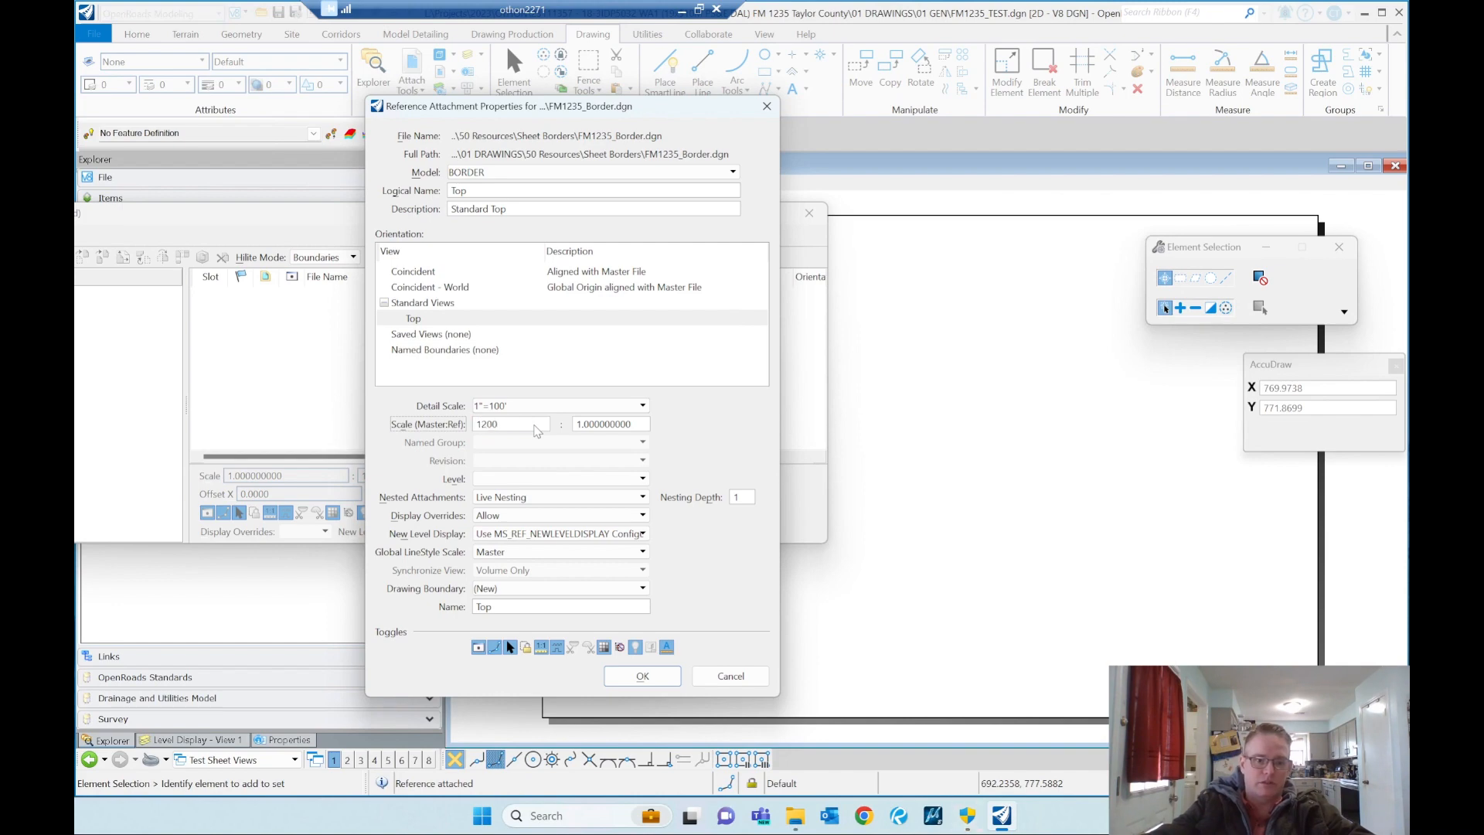
text(0)
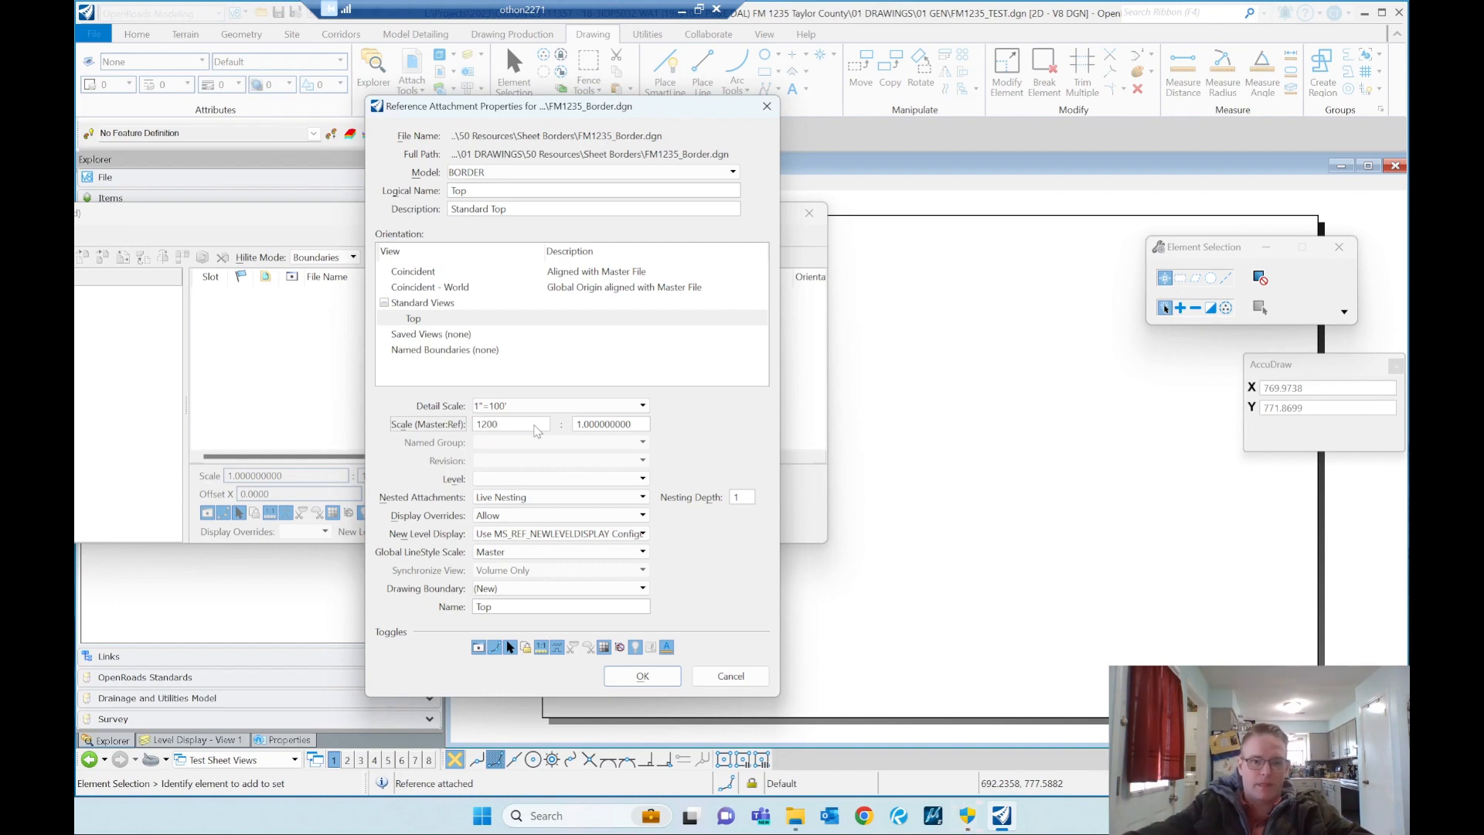
click(641, 676)
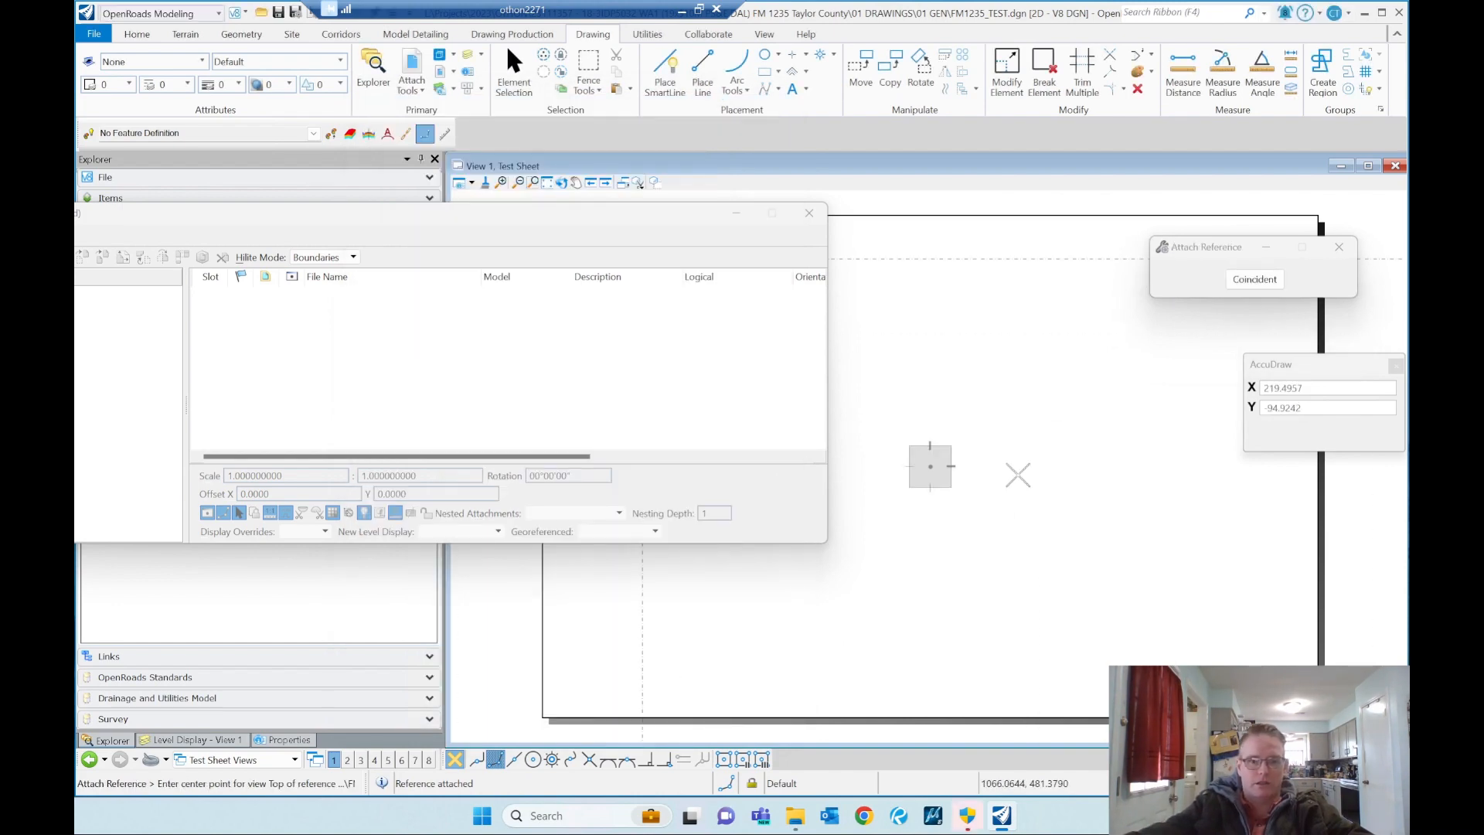
click(999, 472)
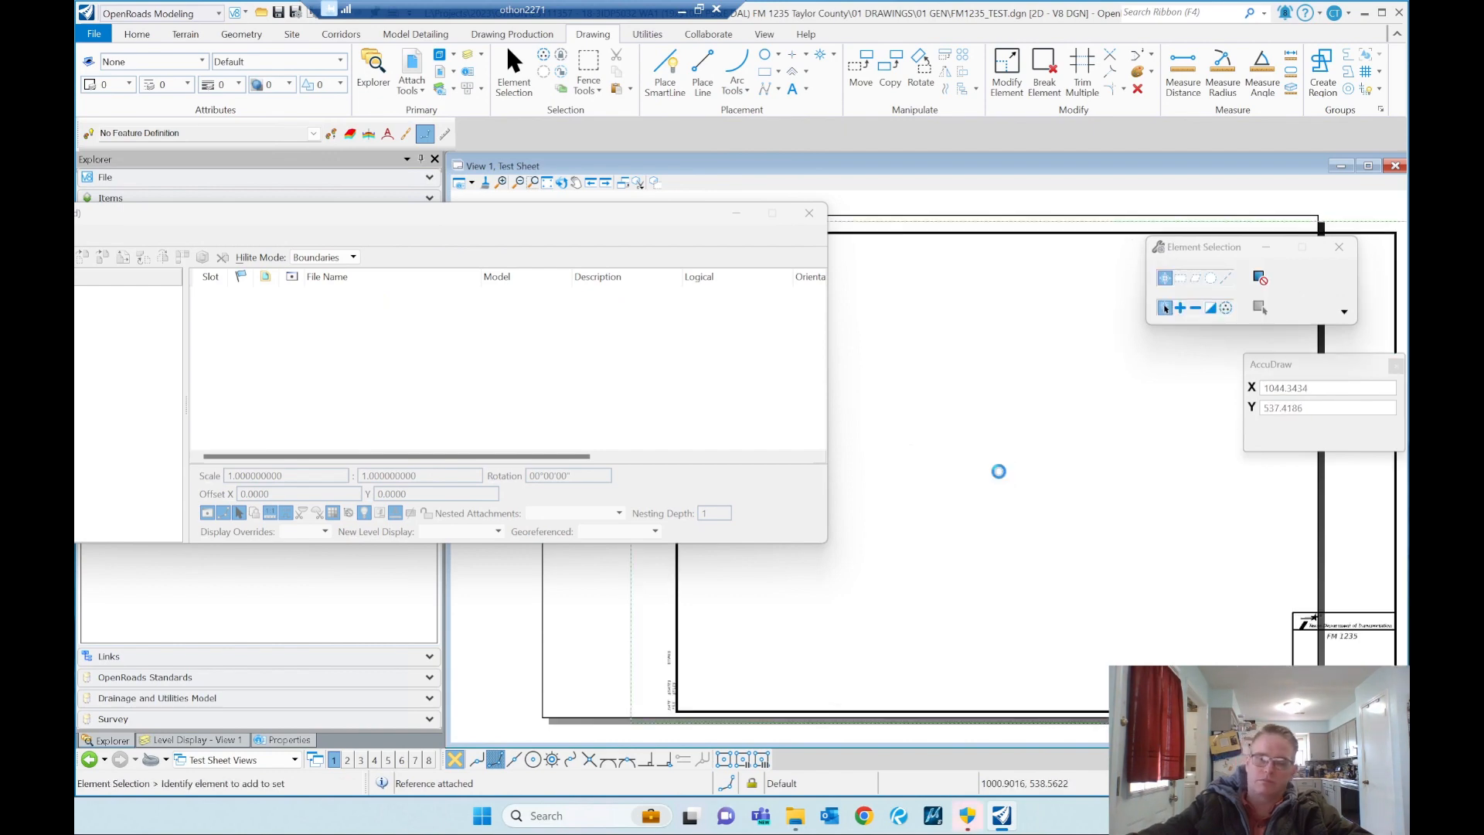
Step: Move the border reference from its lower-left corner to the sheet boundary's lower-left corner, and close the references list
right_click(383, 298)
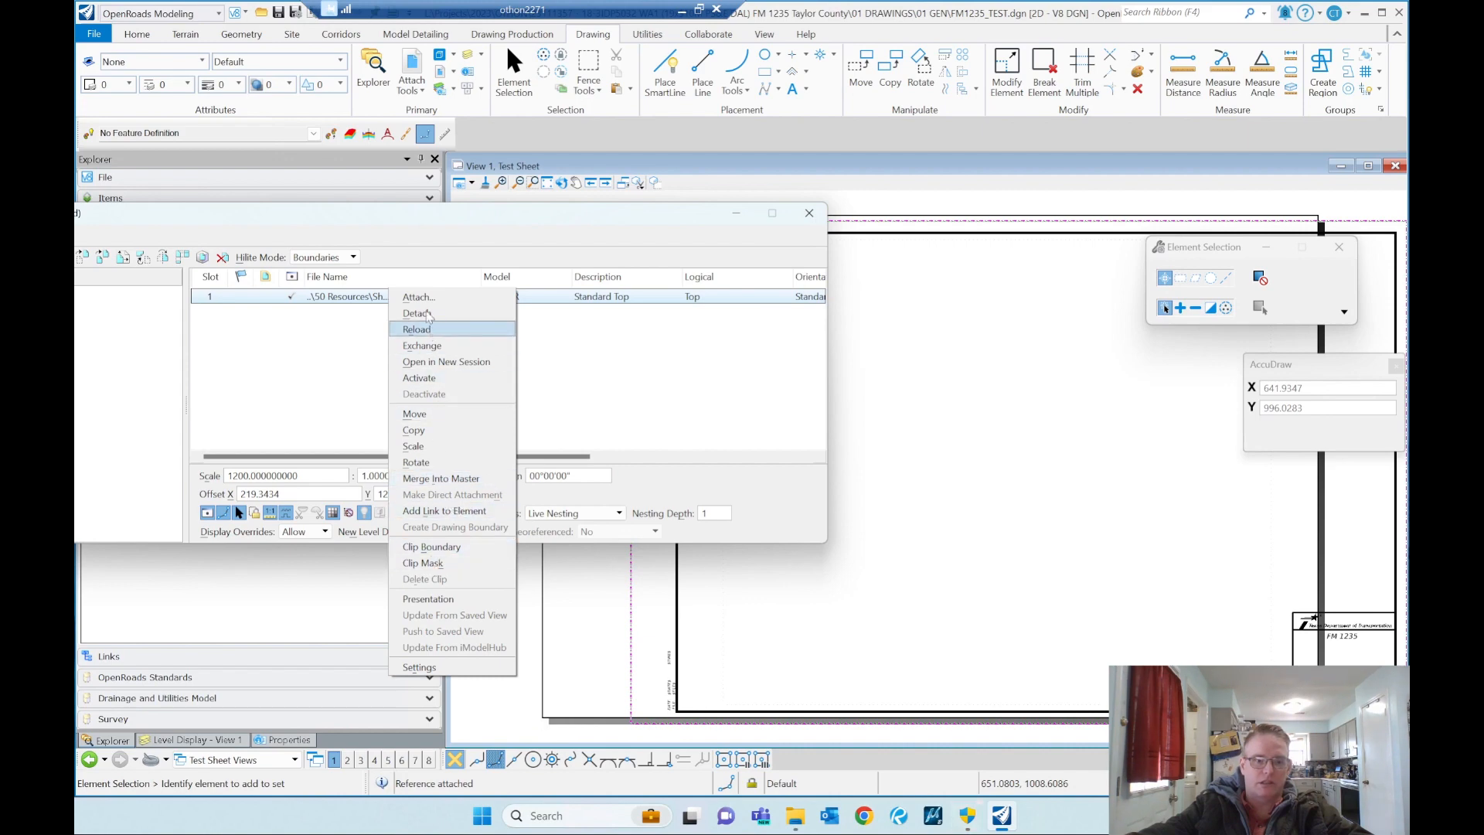
click(416, 414)
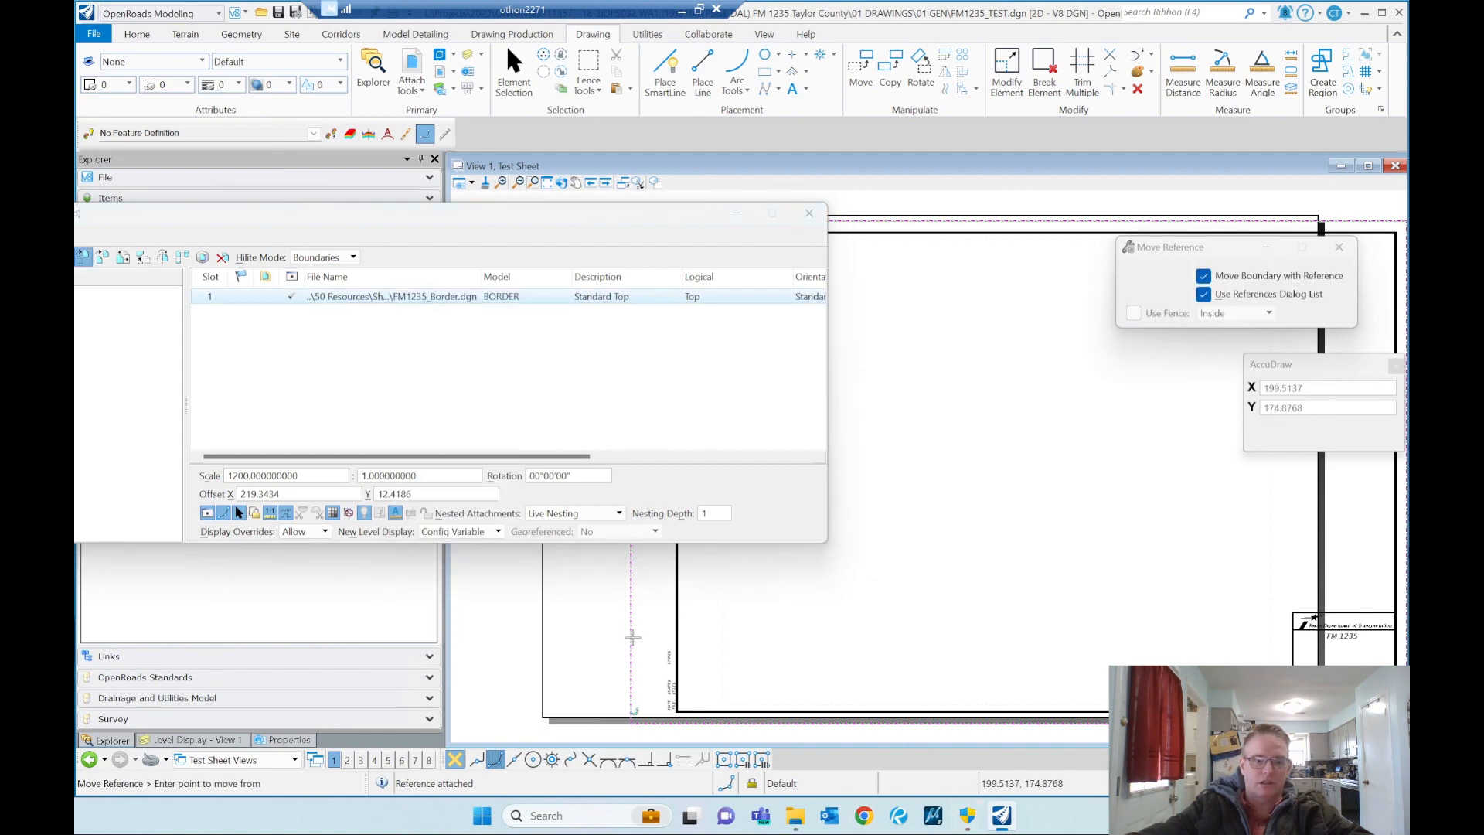
click(630, 715)
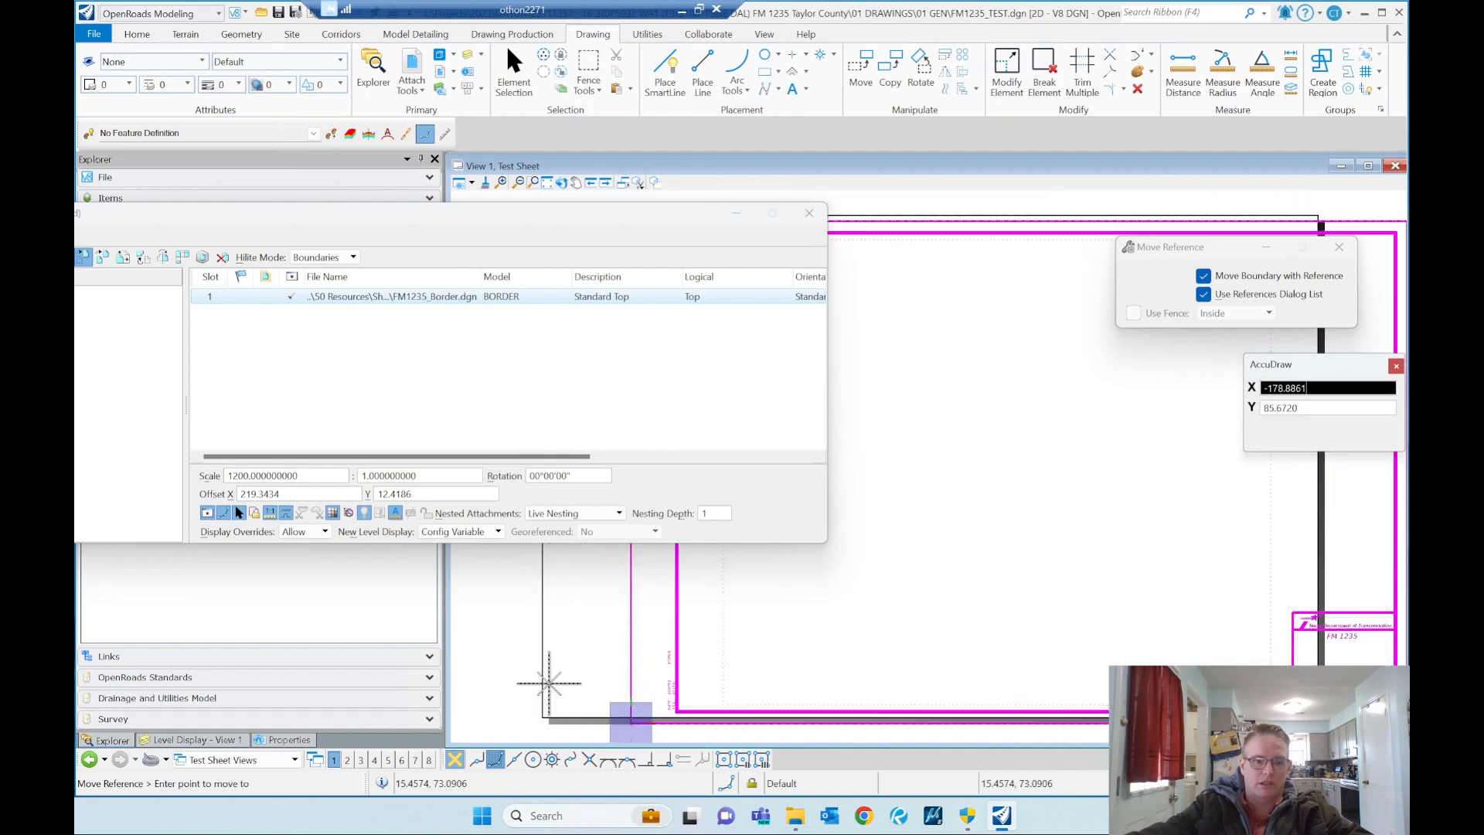
click(543, 716)
right_click(543, 716)
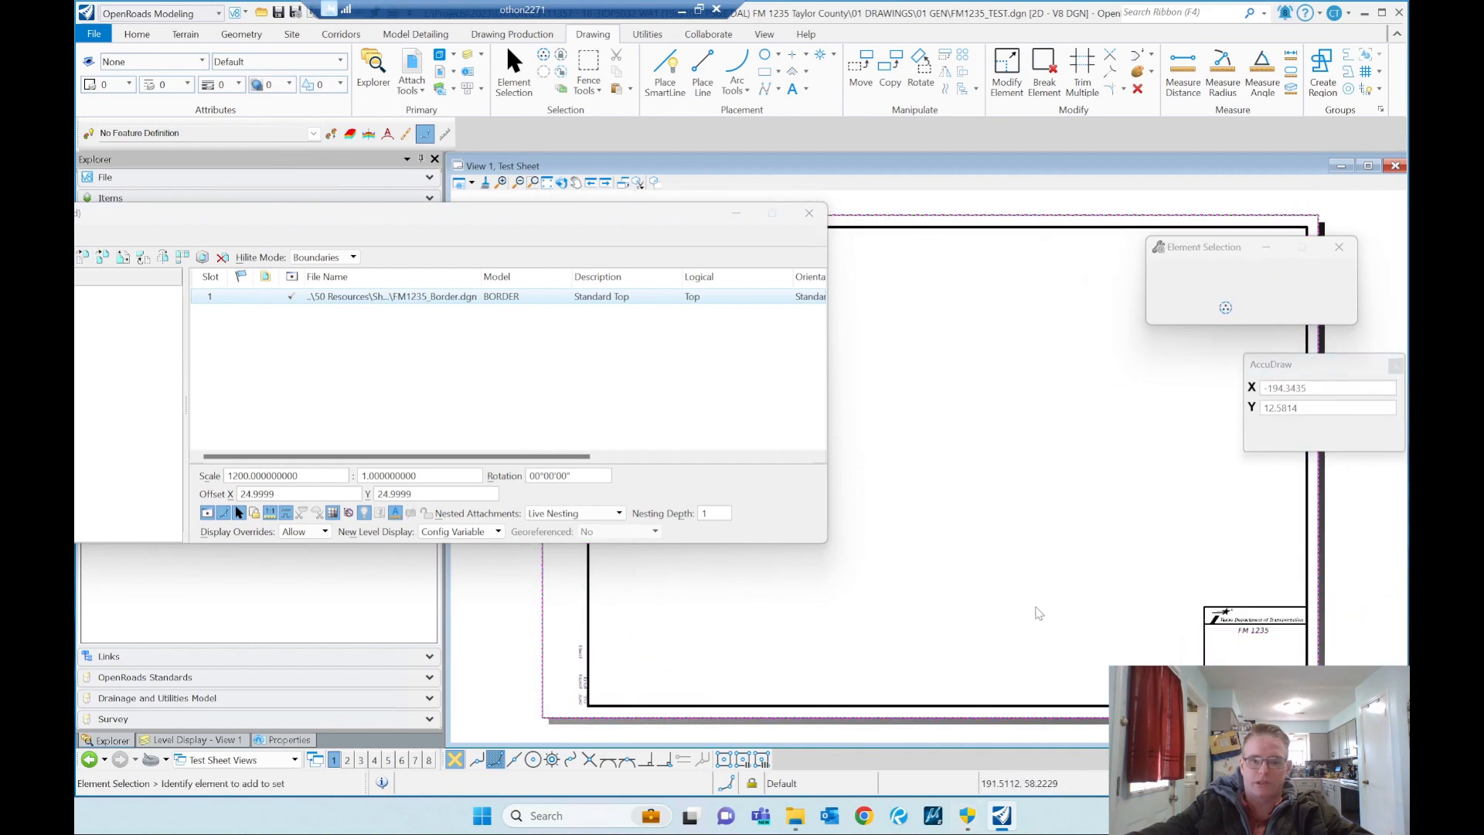
click(809, 214)
scroll(809, 451, down, 5)
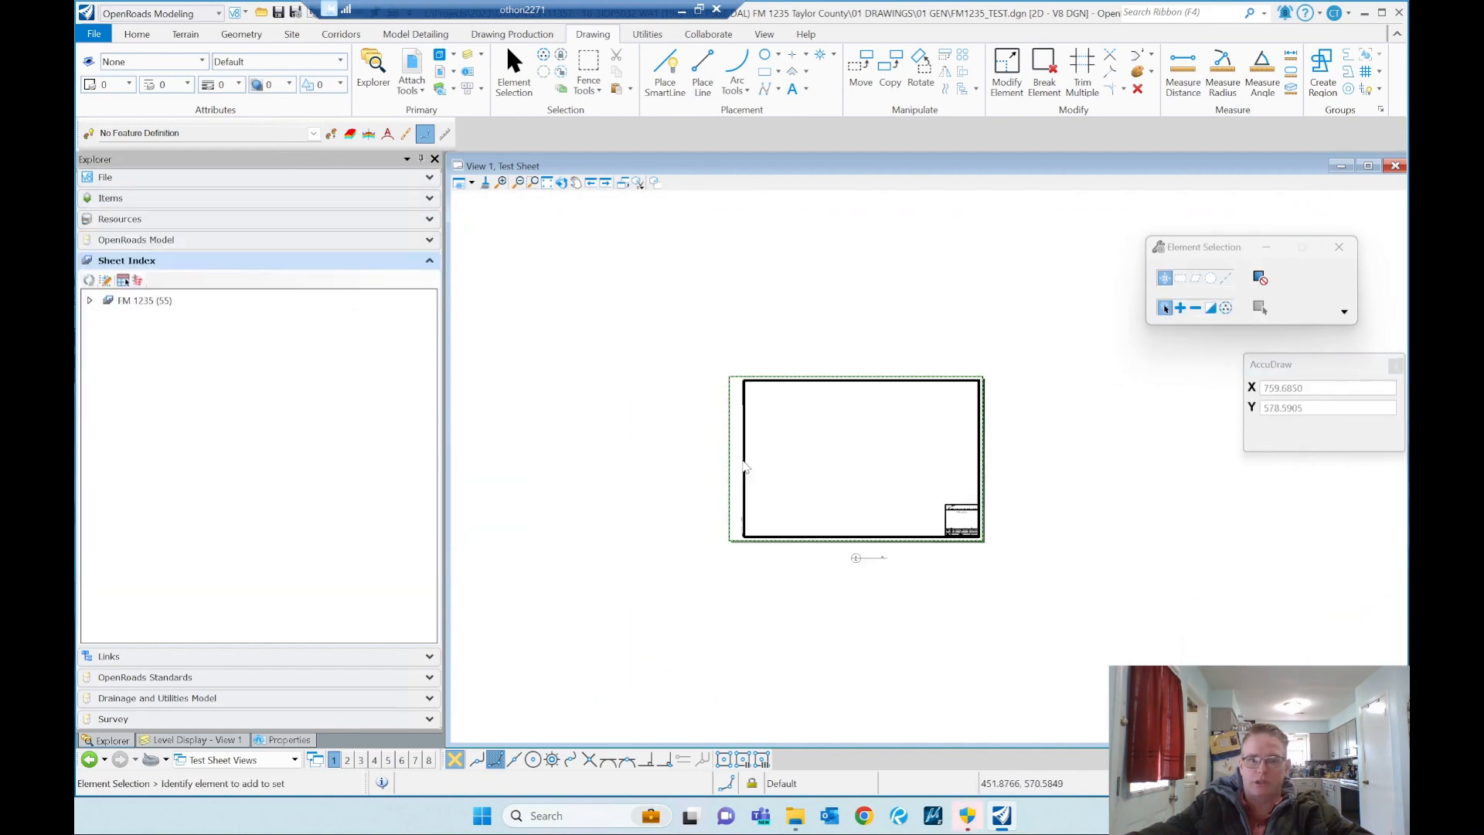
Step: Start a new reference attachment for the sheet and choose FM1235_TEST.dgn from the 01 GEN folder
scroll(848, 437, up, 3)
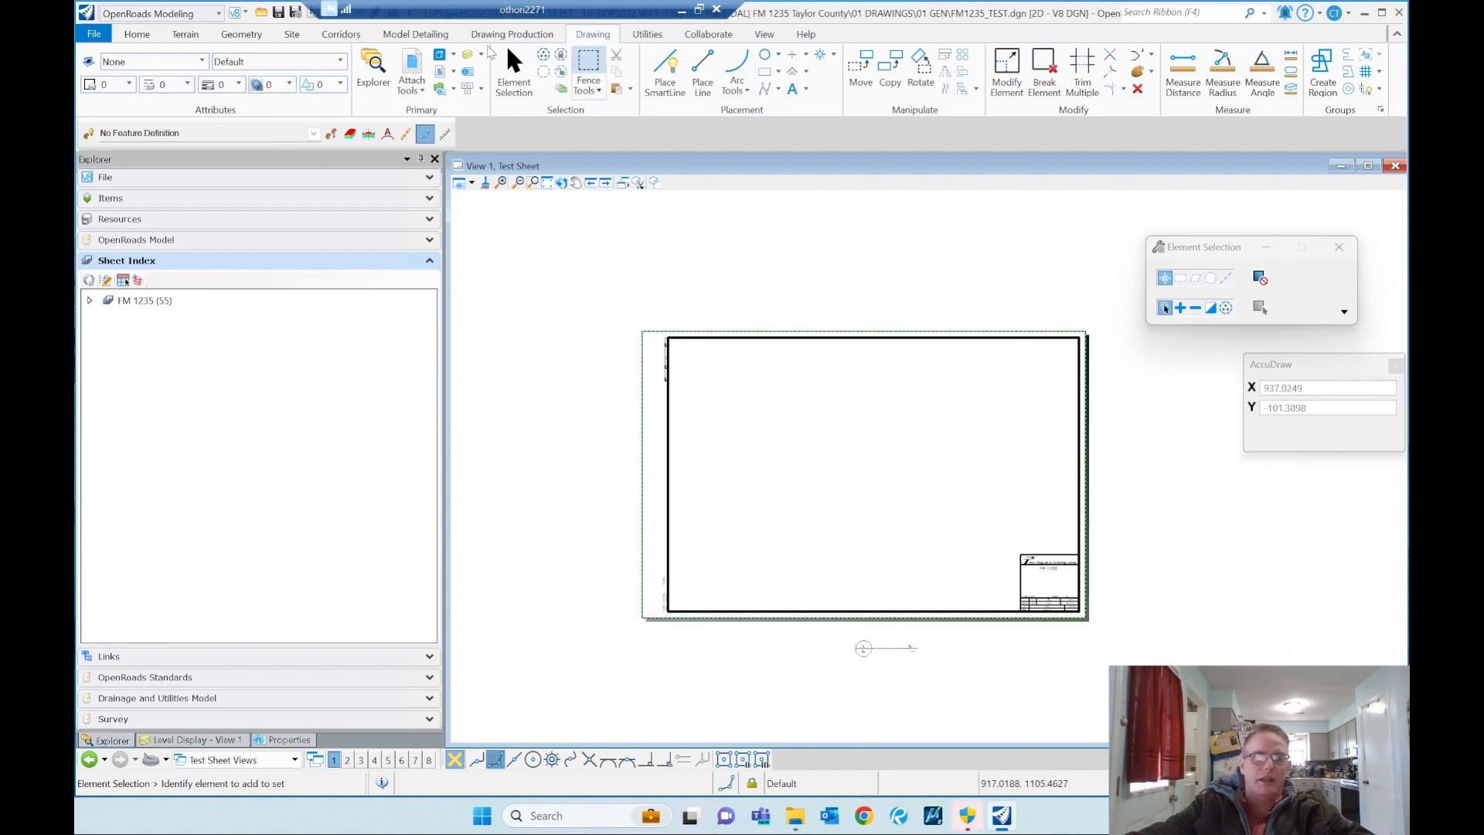
click(423, 66)
right_click(559, 345)
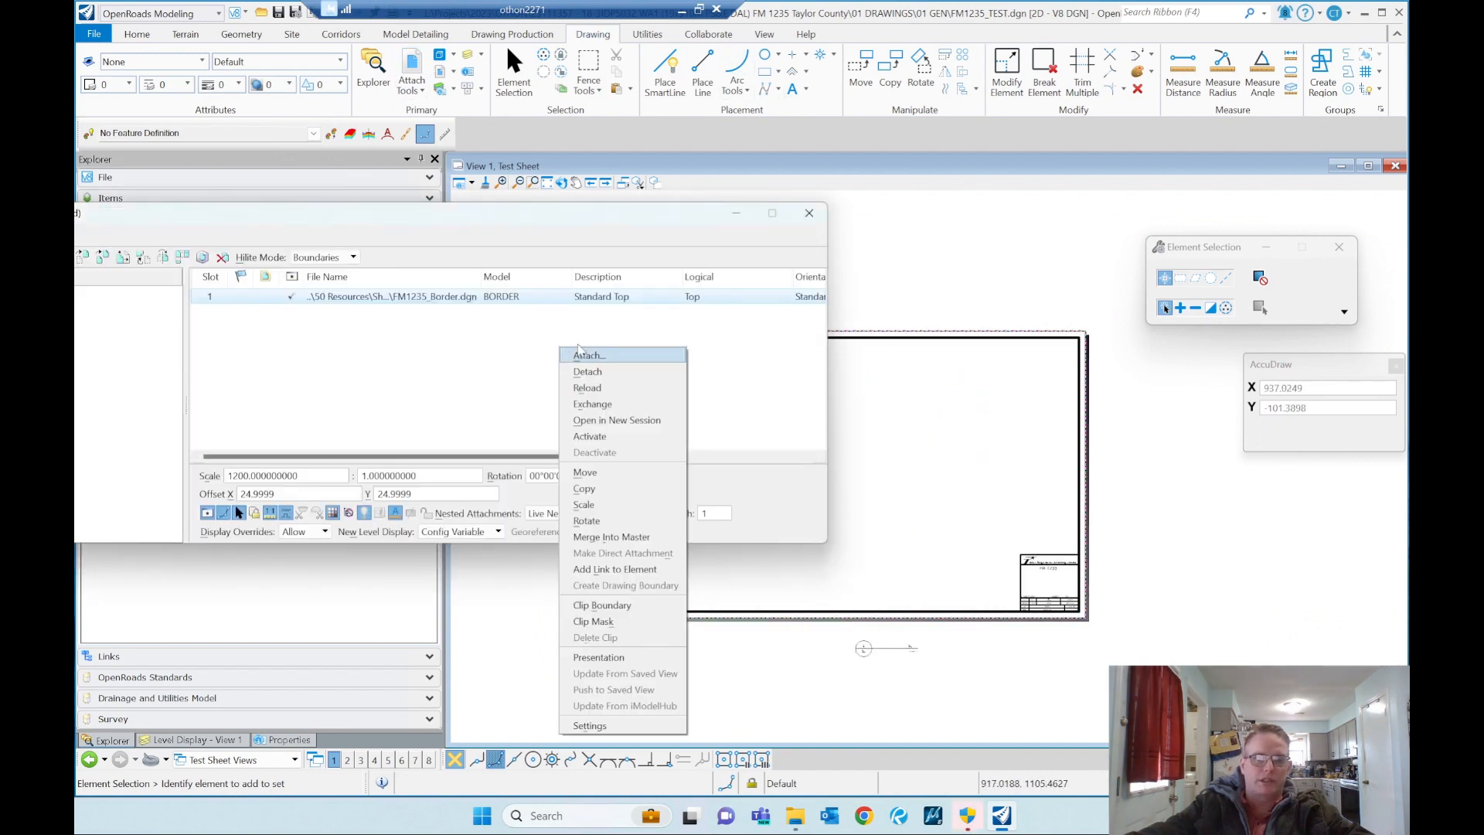
click(694, 362)
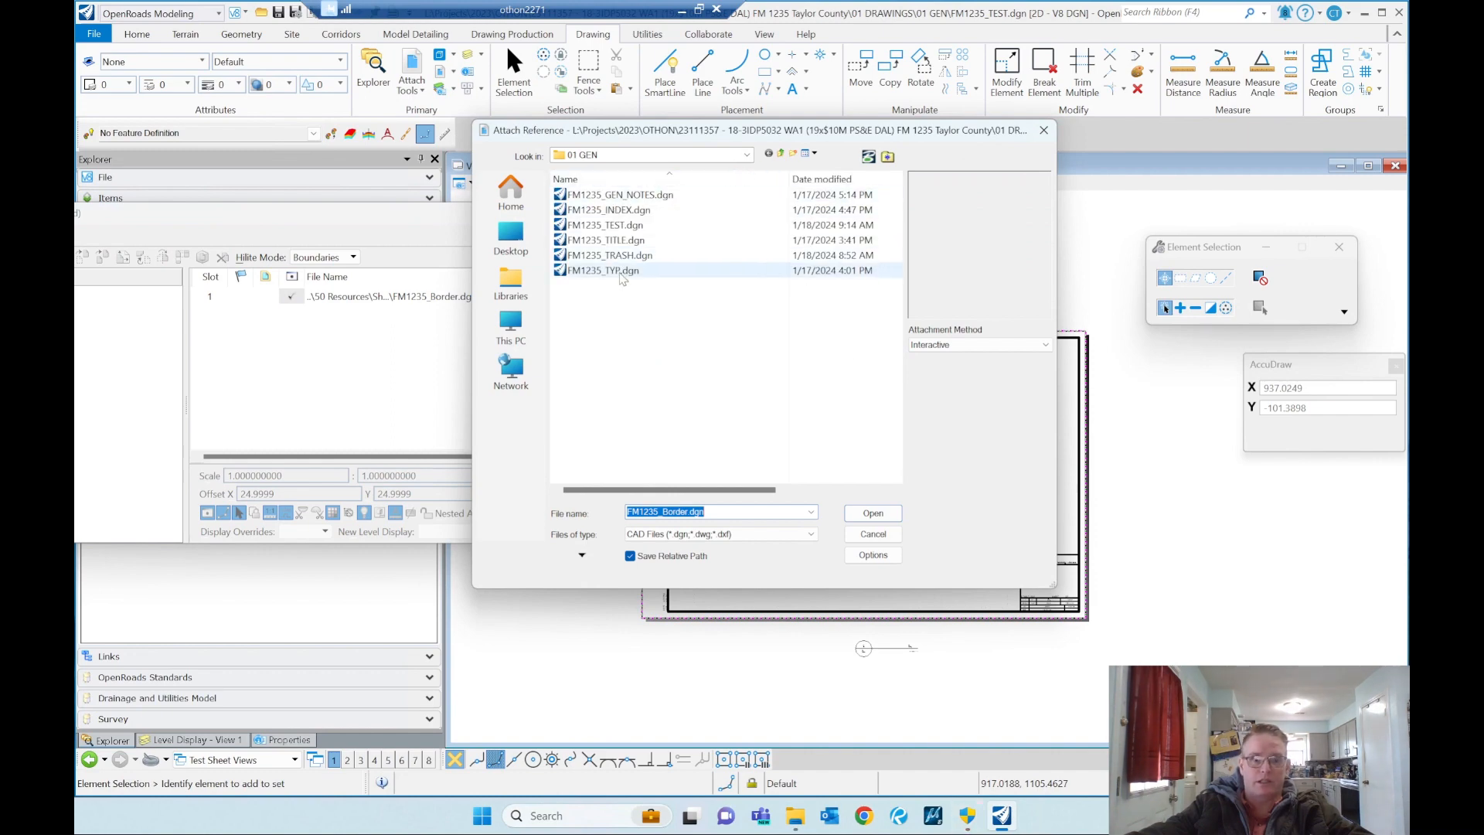
double_click(610, 225)
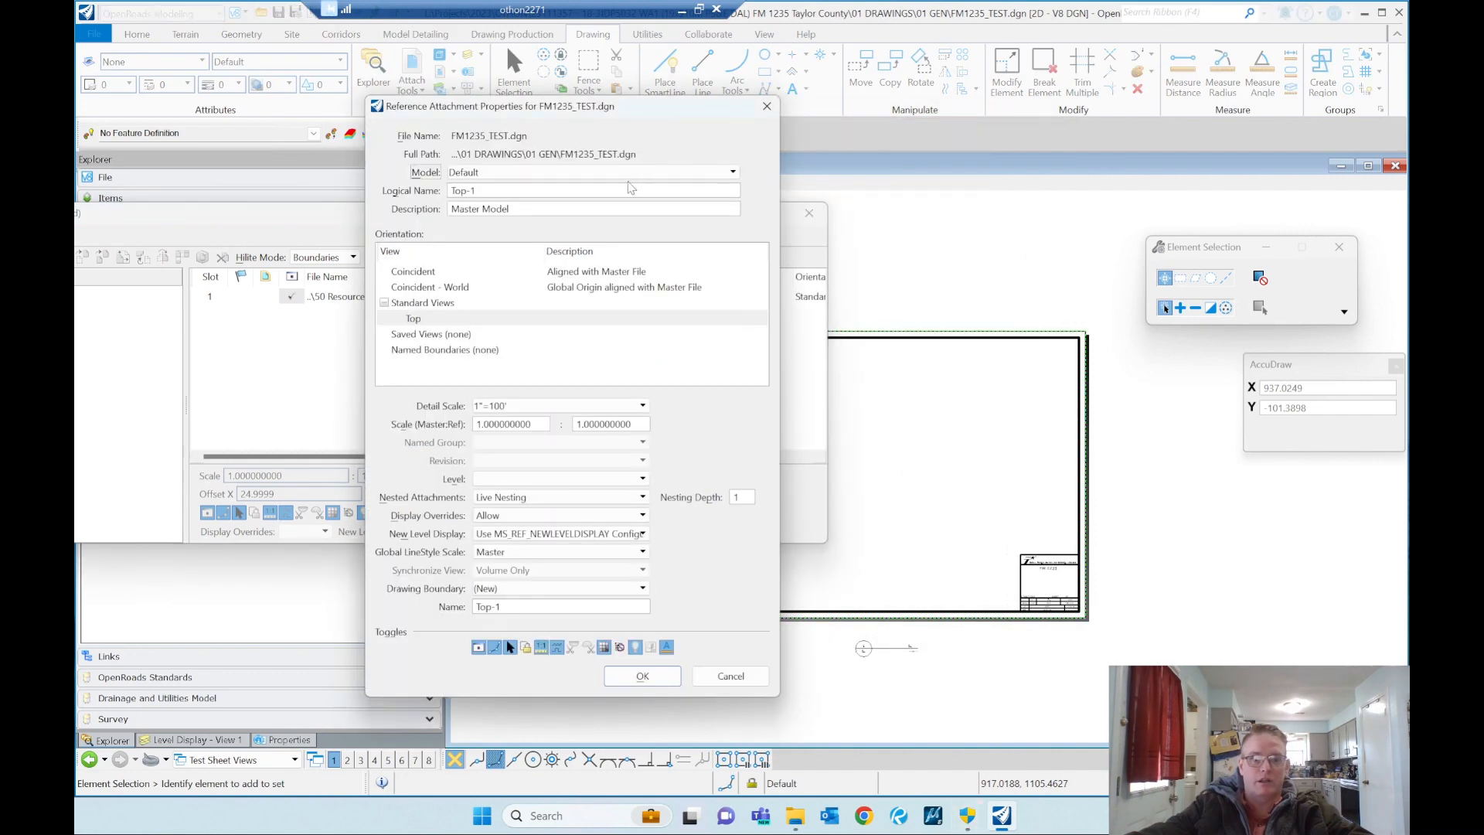
Step: Attach the Default model with the standard Top view and nesting depth 2, place it on the sheet, and close the references list
click(522, 173)
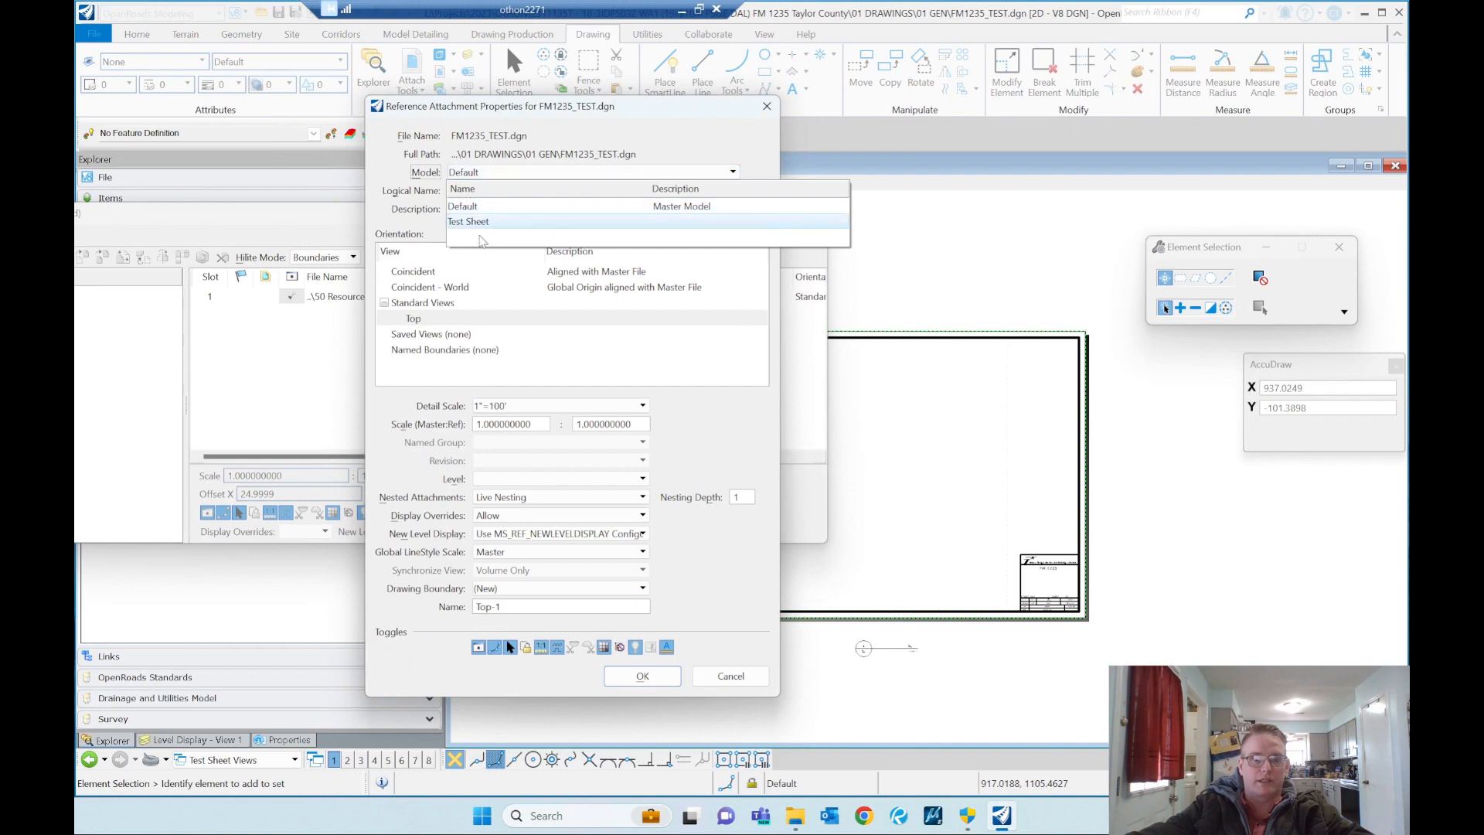
click(468, 207)
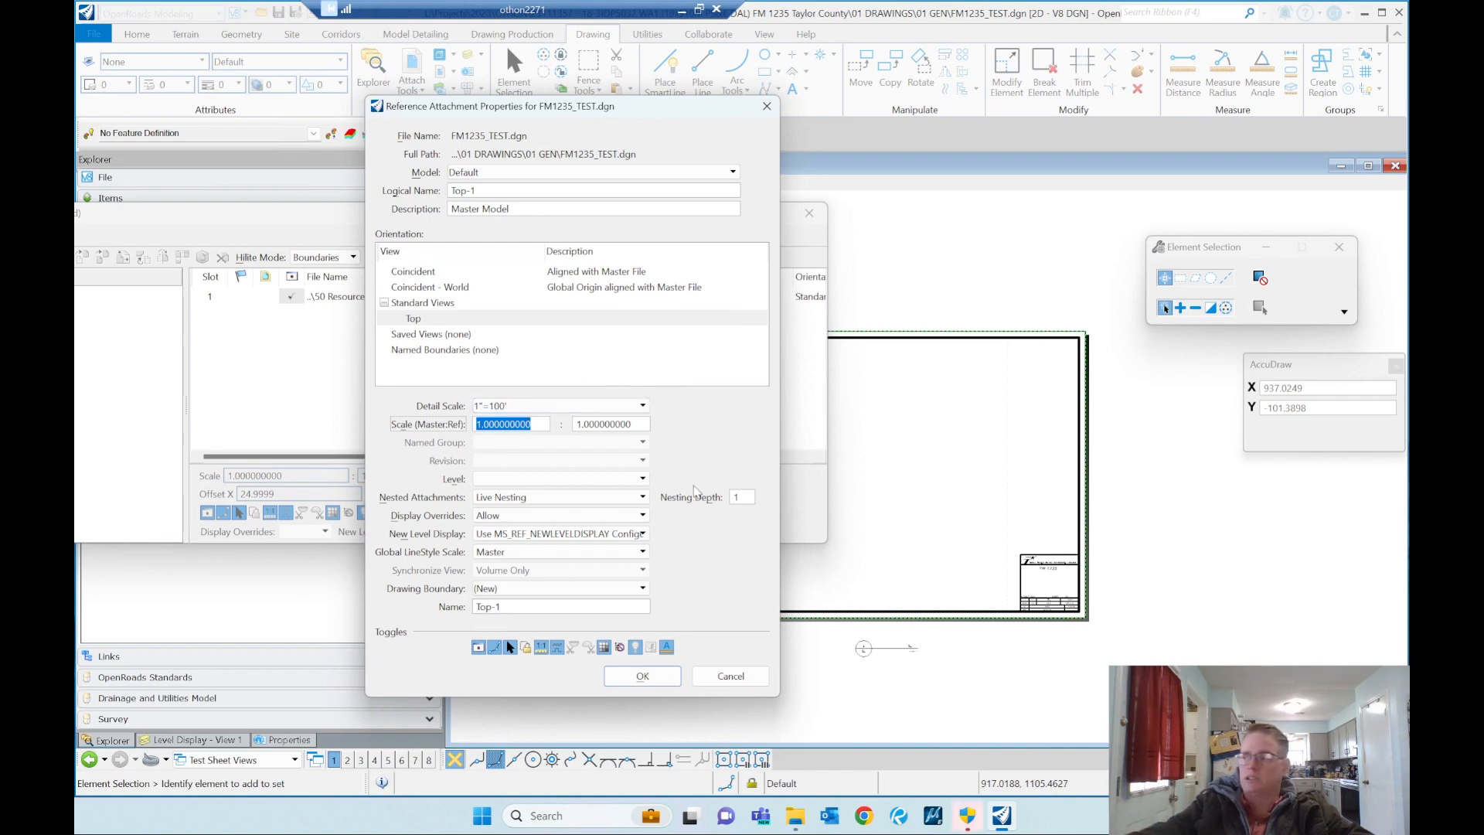
click(744, 499)
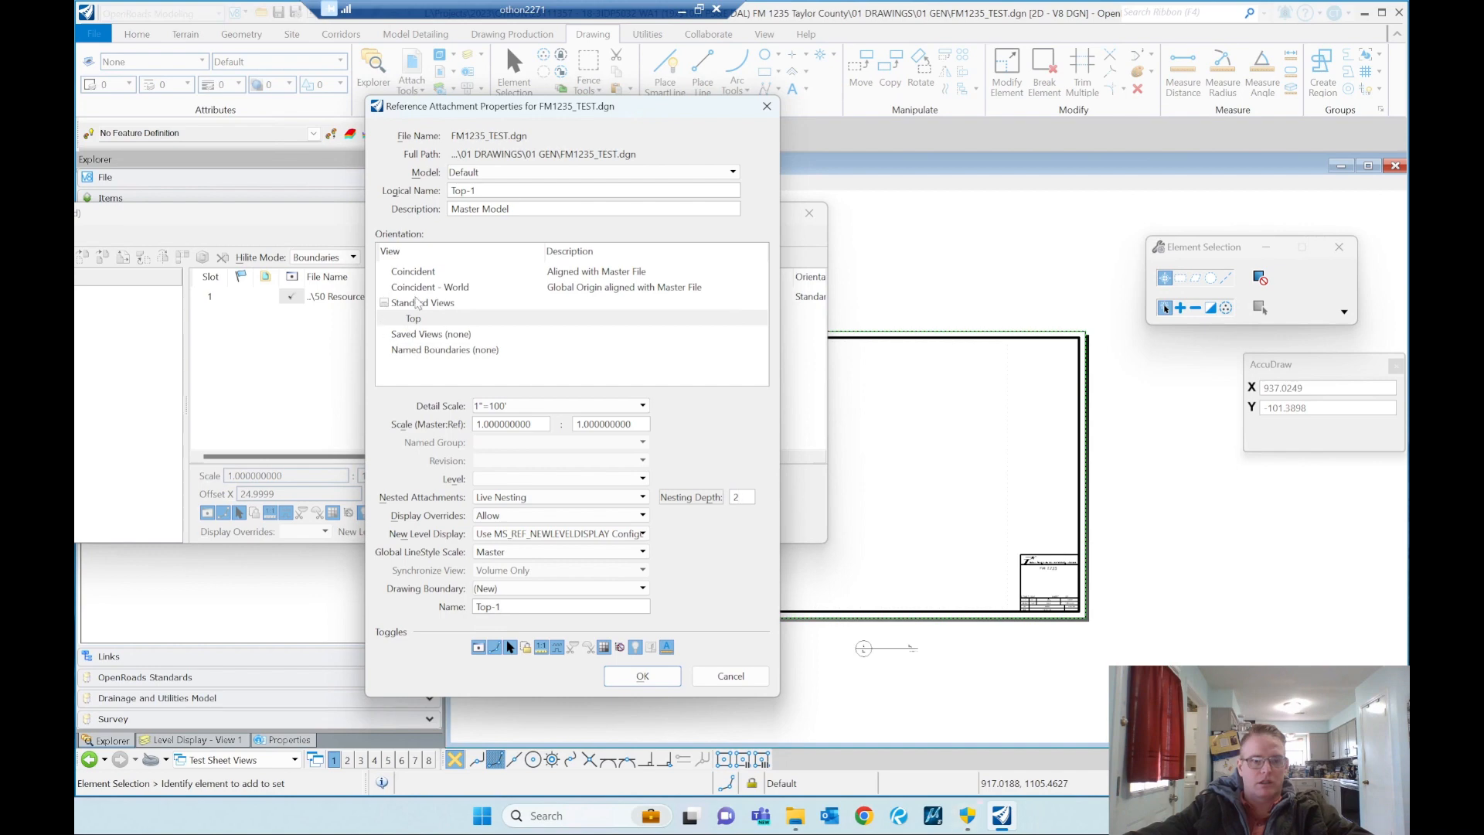
click(414, 319)
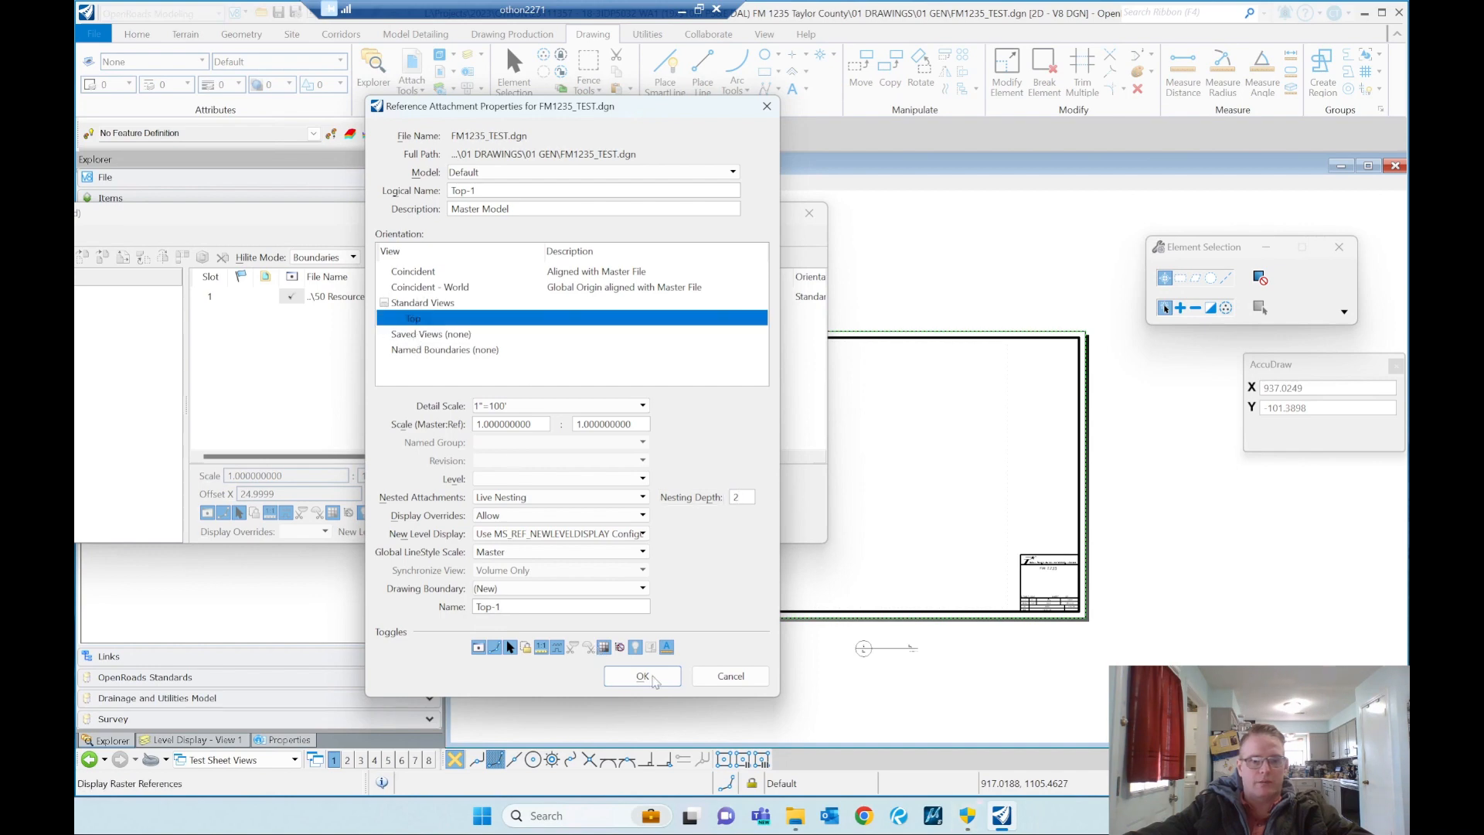
click(643, 676)
click(913, 542)
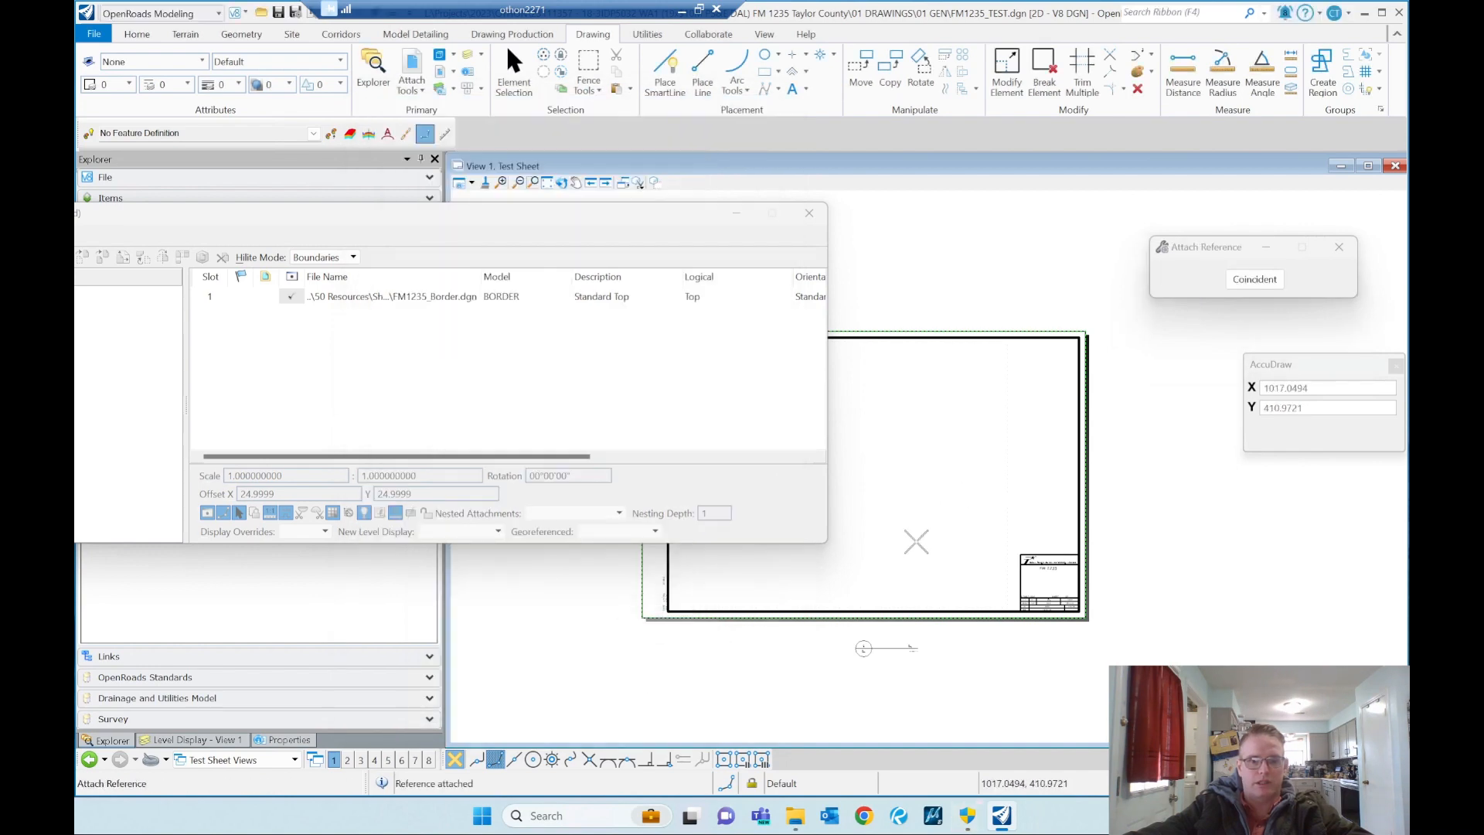
click(810, 212)
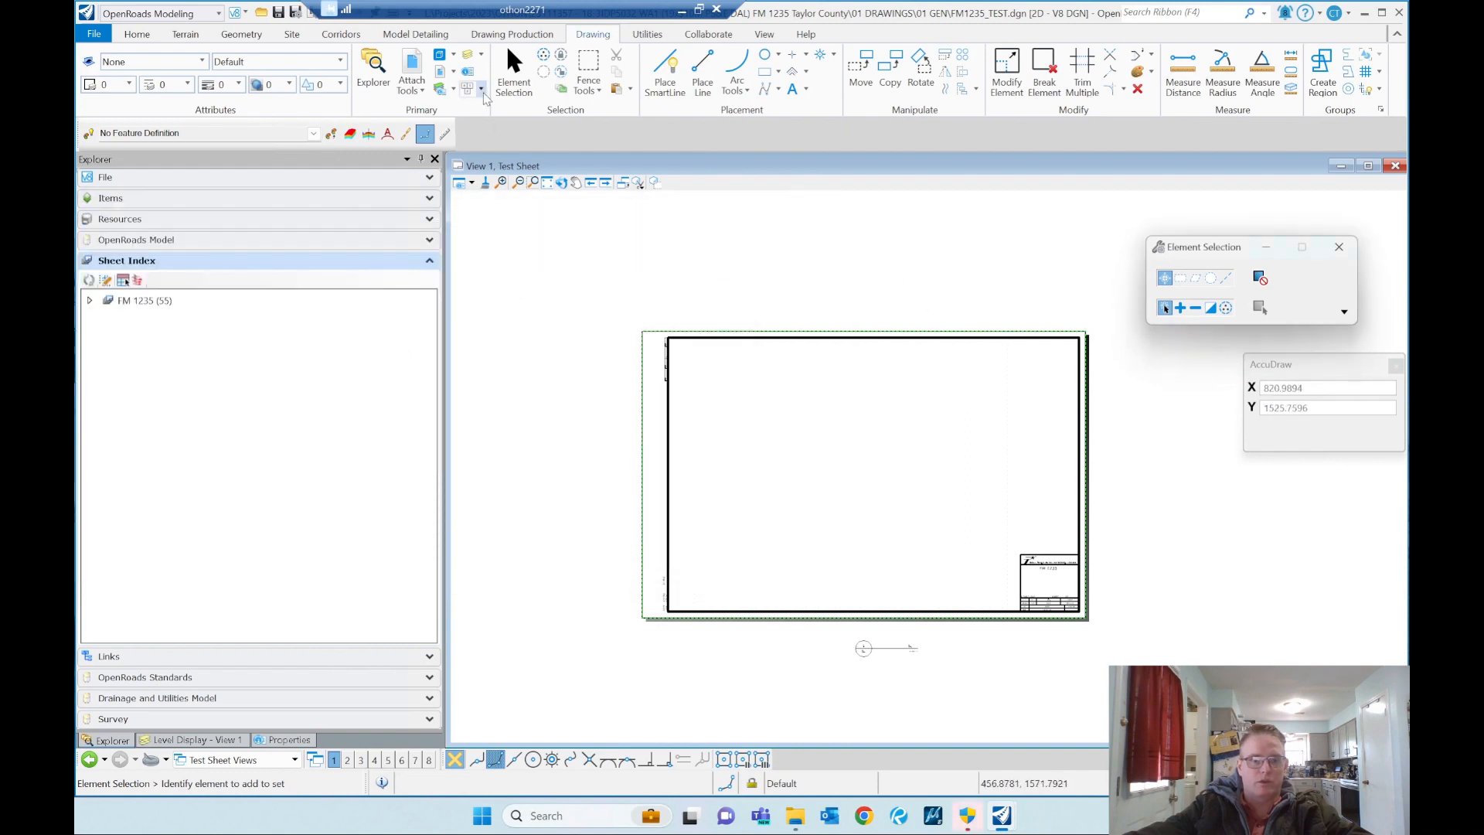
Step: Move the FM1235_TEST.dgn reference from a point on the roadway into the sheet border so the road crosses the sheet
click(546, 182)
click(729, 374)
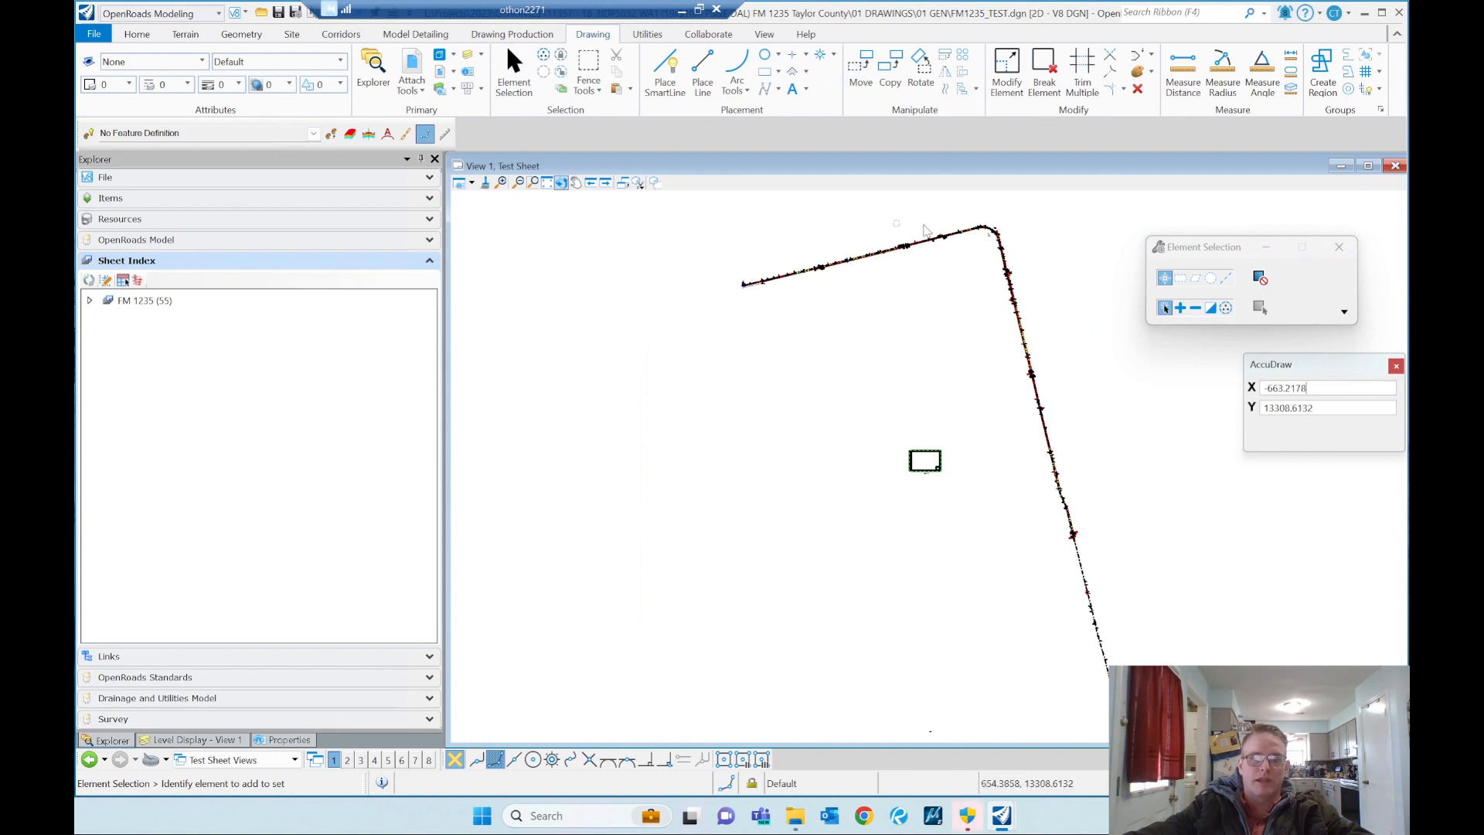
scroll(881, 259, up, 3)
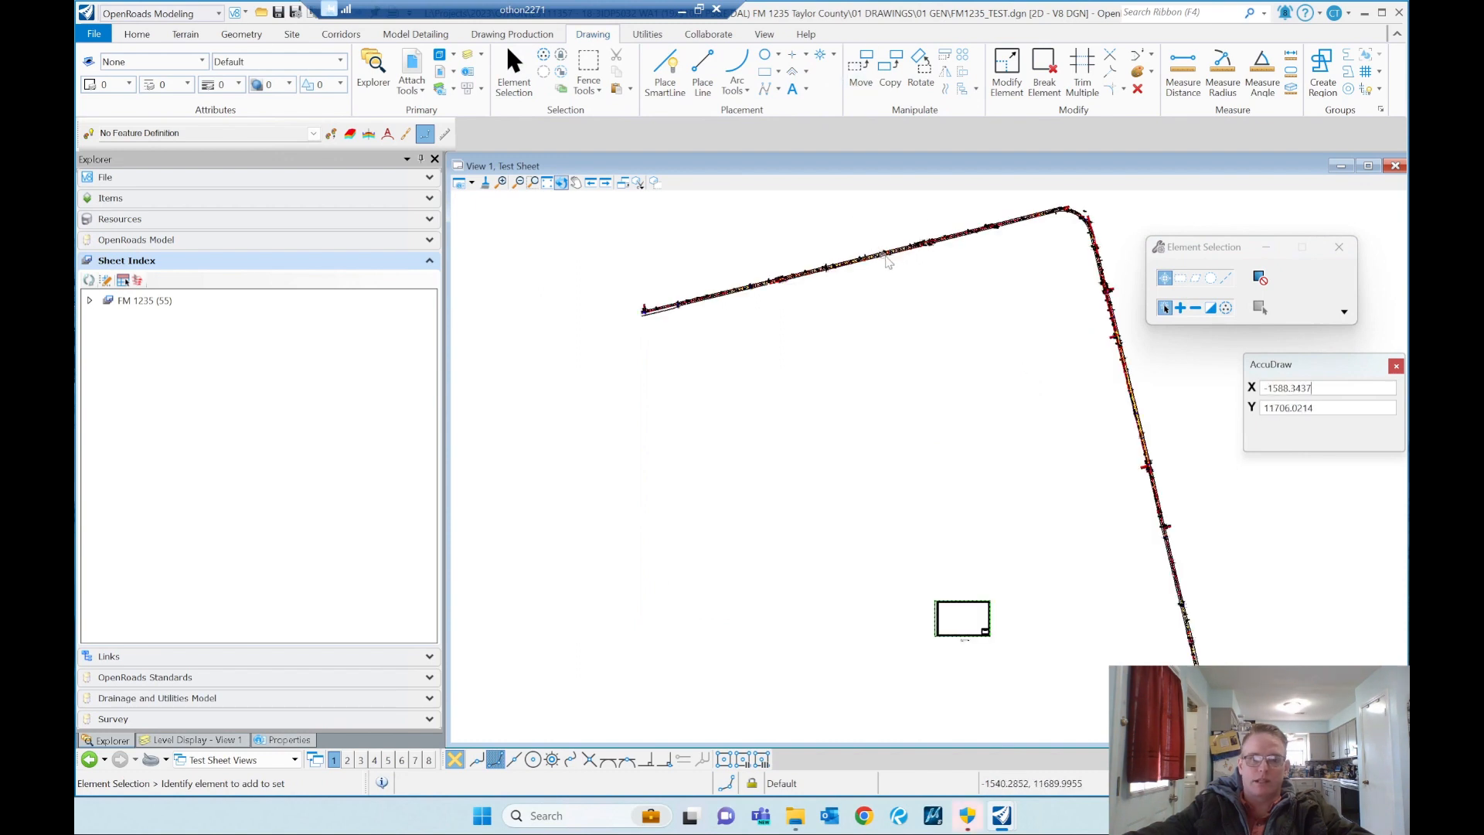
click(412, 68)
click(348, 313)
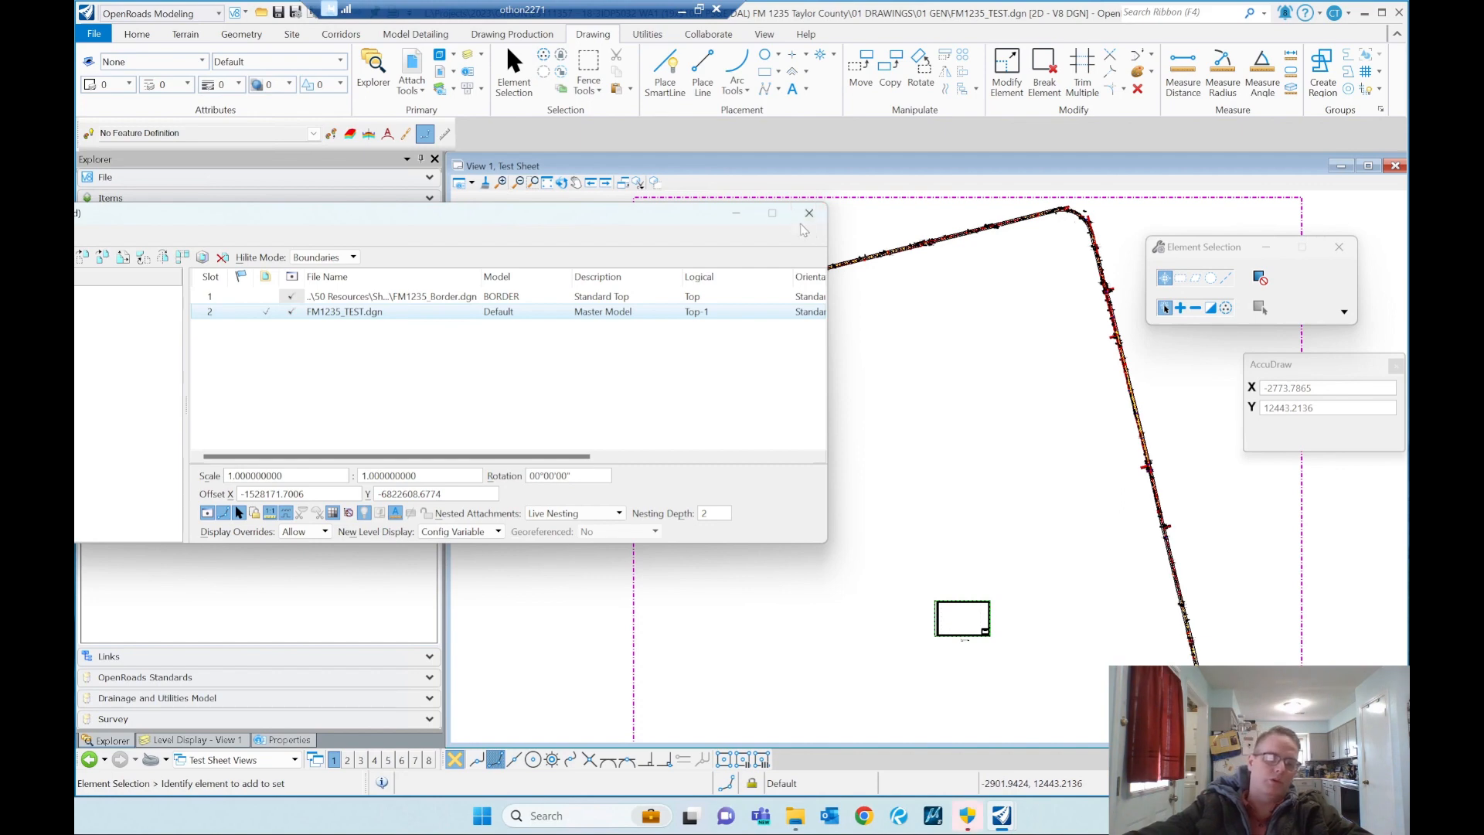
right_click(365, 311)
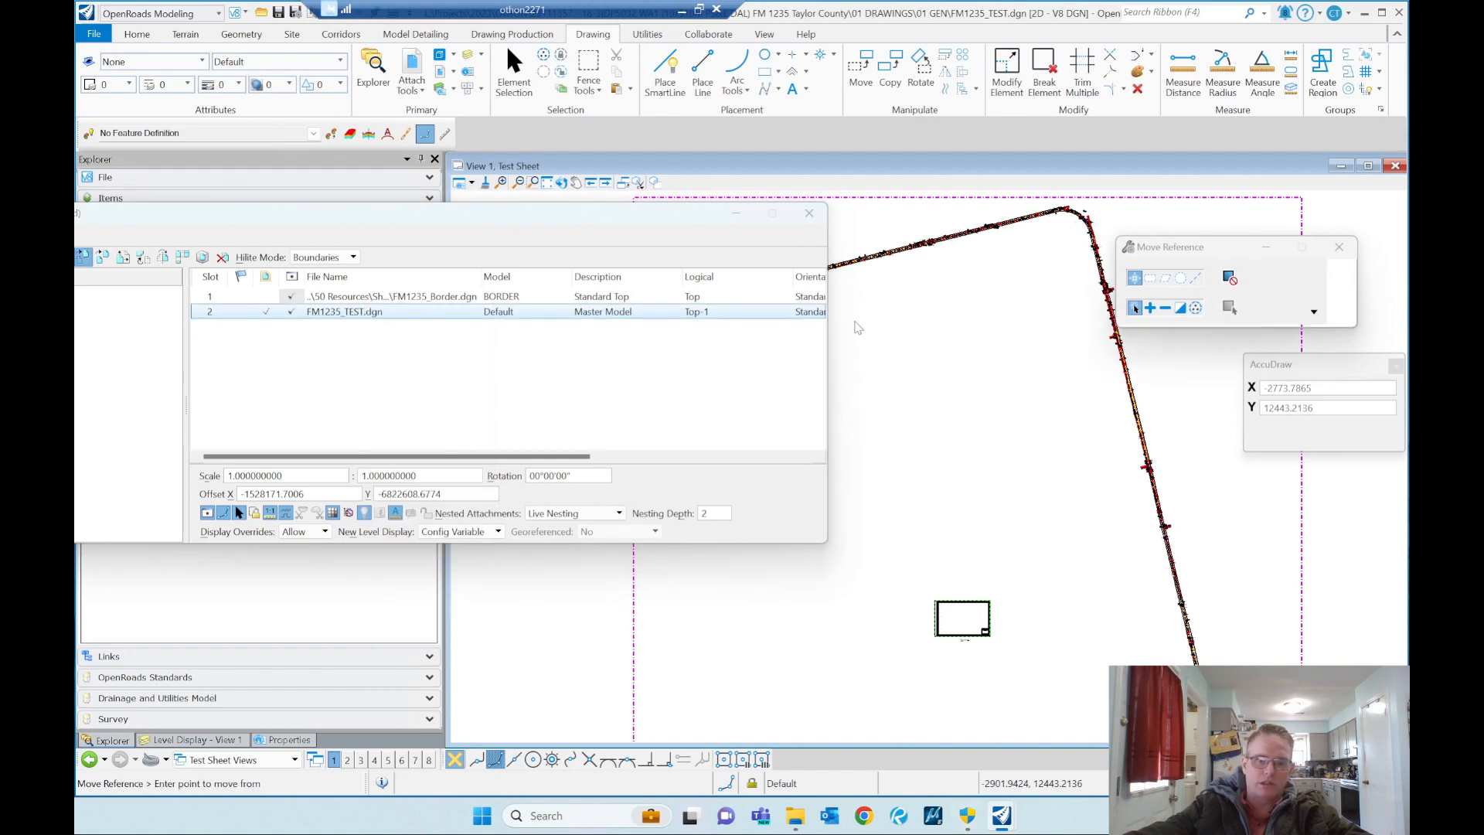
click(391, 425)
click(876, 250)
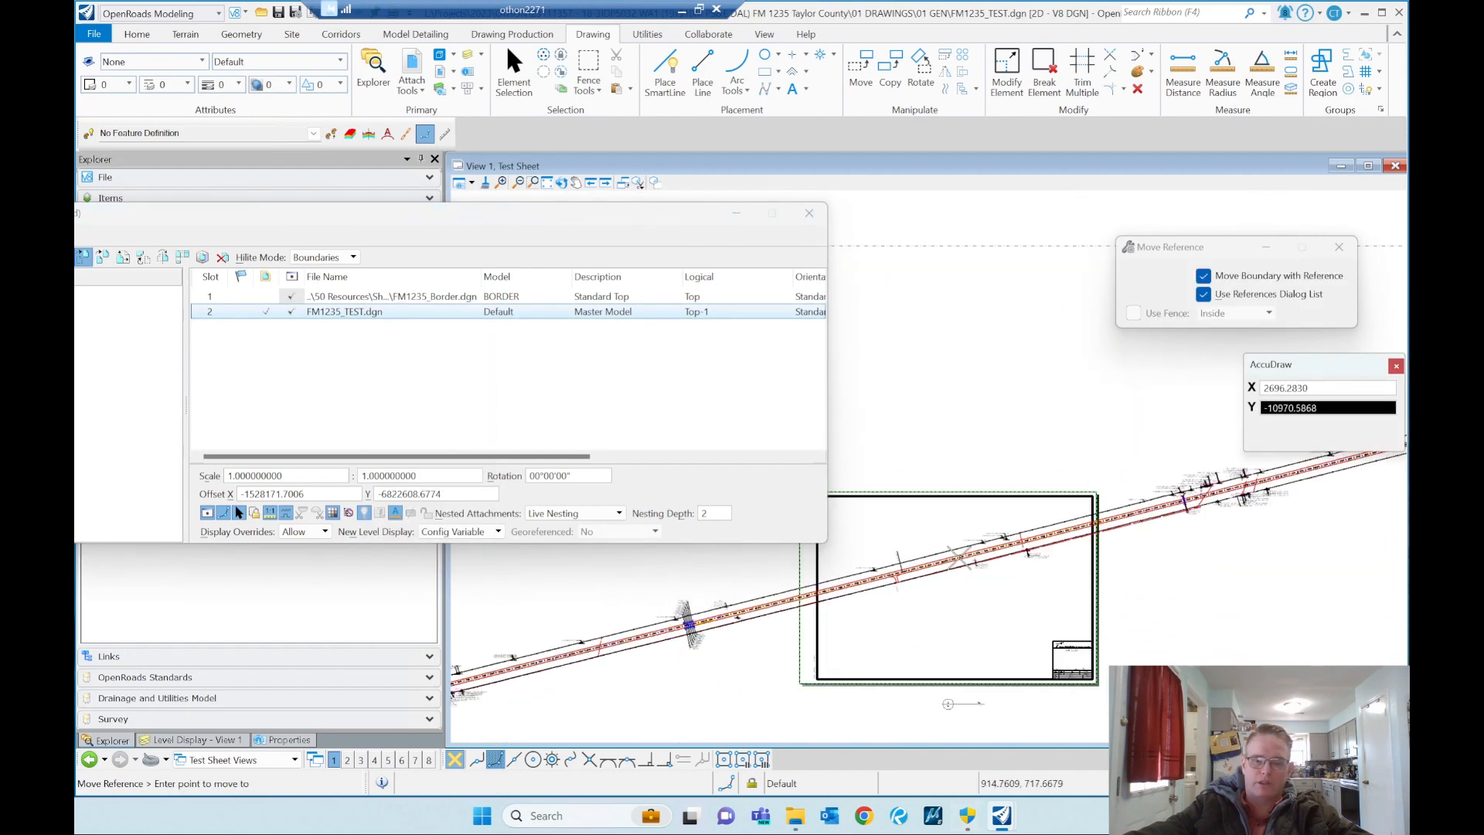
click(948, 545)
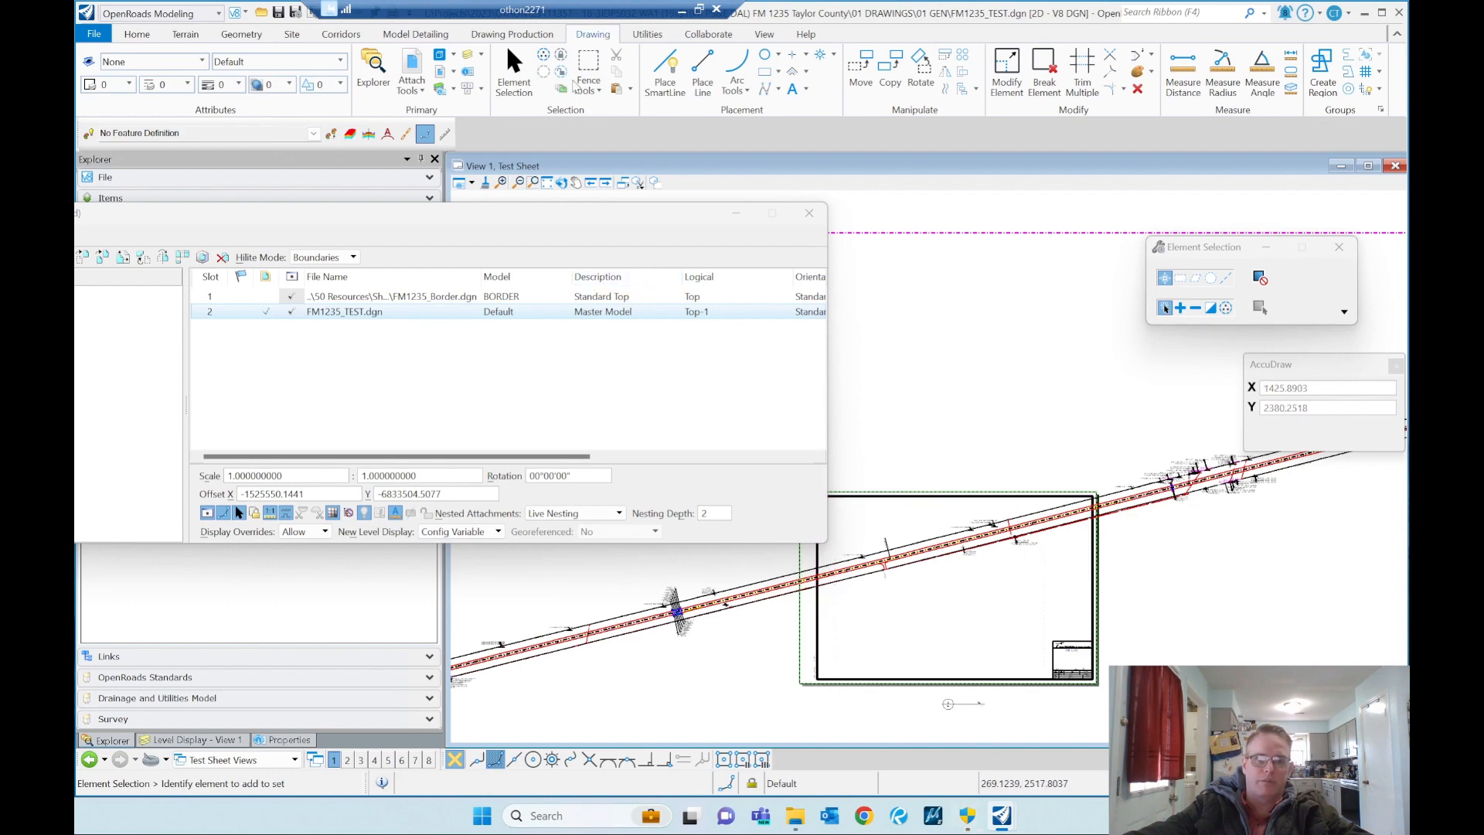
Step: Rotate the FM1235_TEST.dgn reference by points about the road near the border's left side until the roadway runs horizontally across the sheet
right_click(391, 310)
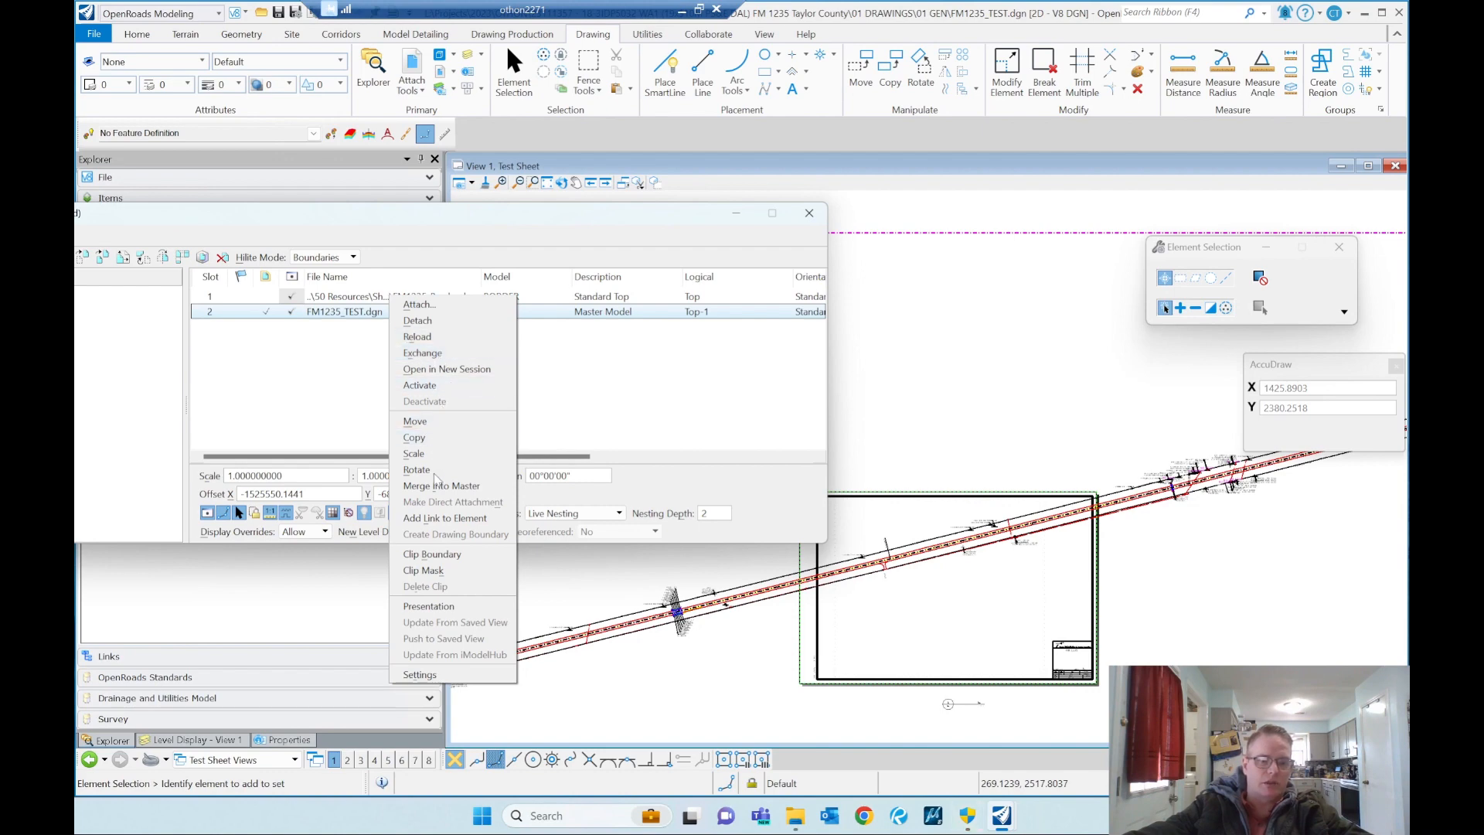
click(479, 473)
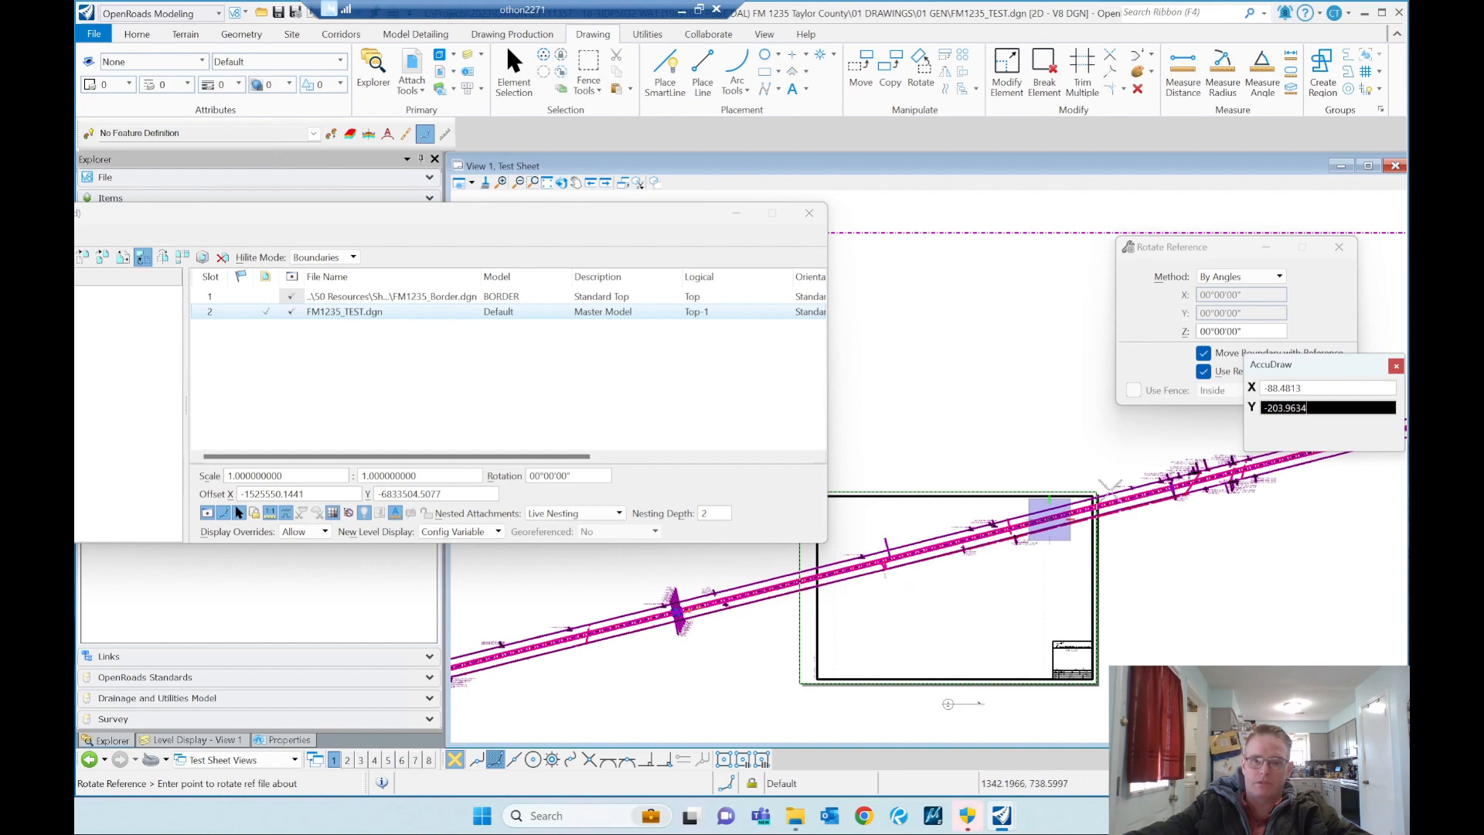
click(1239, 276)
click(1217, 294)
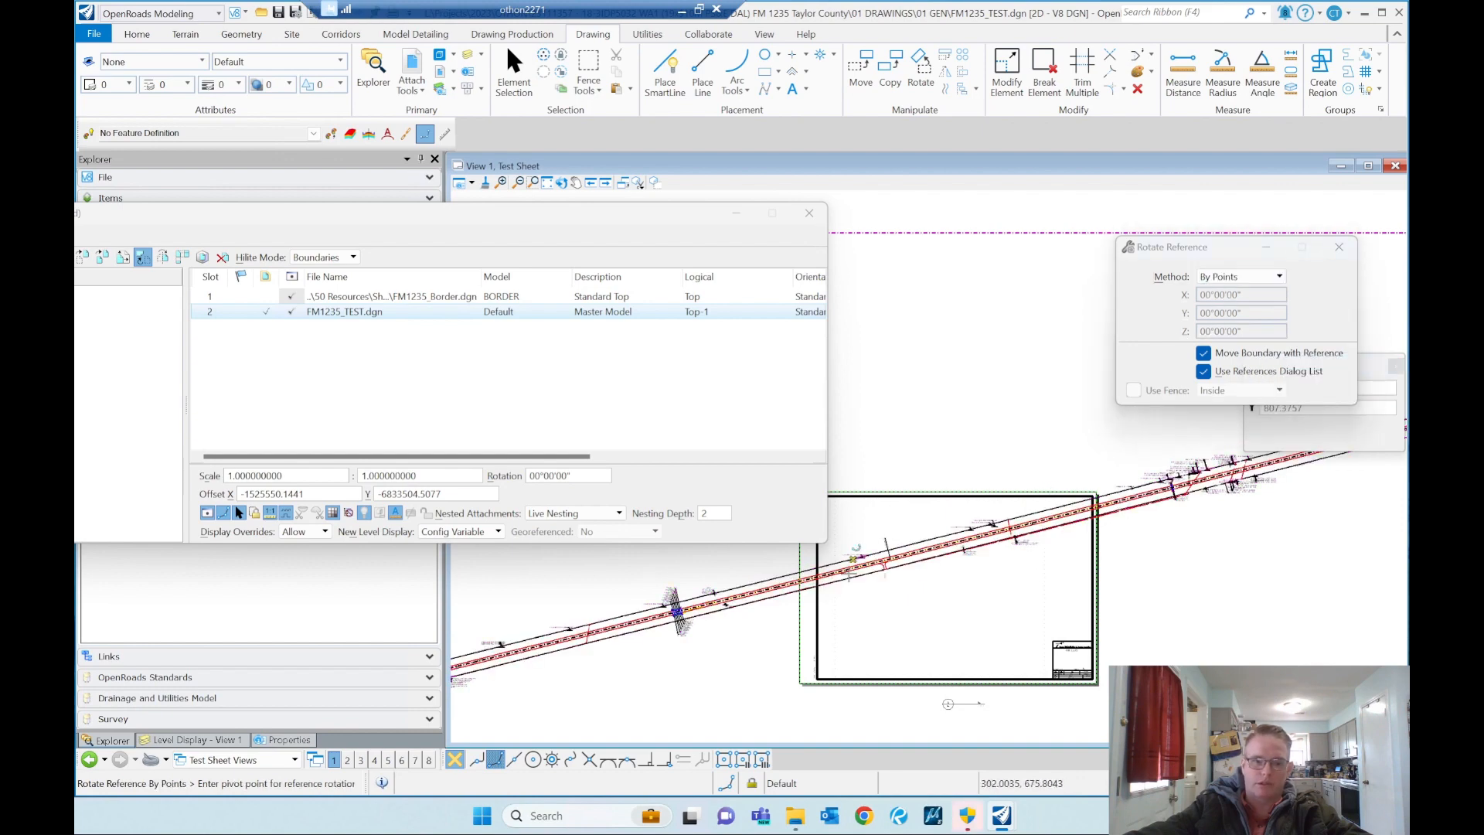
click(847, 571)
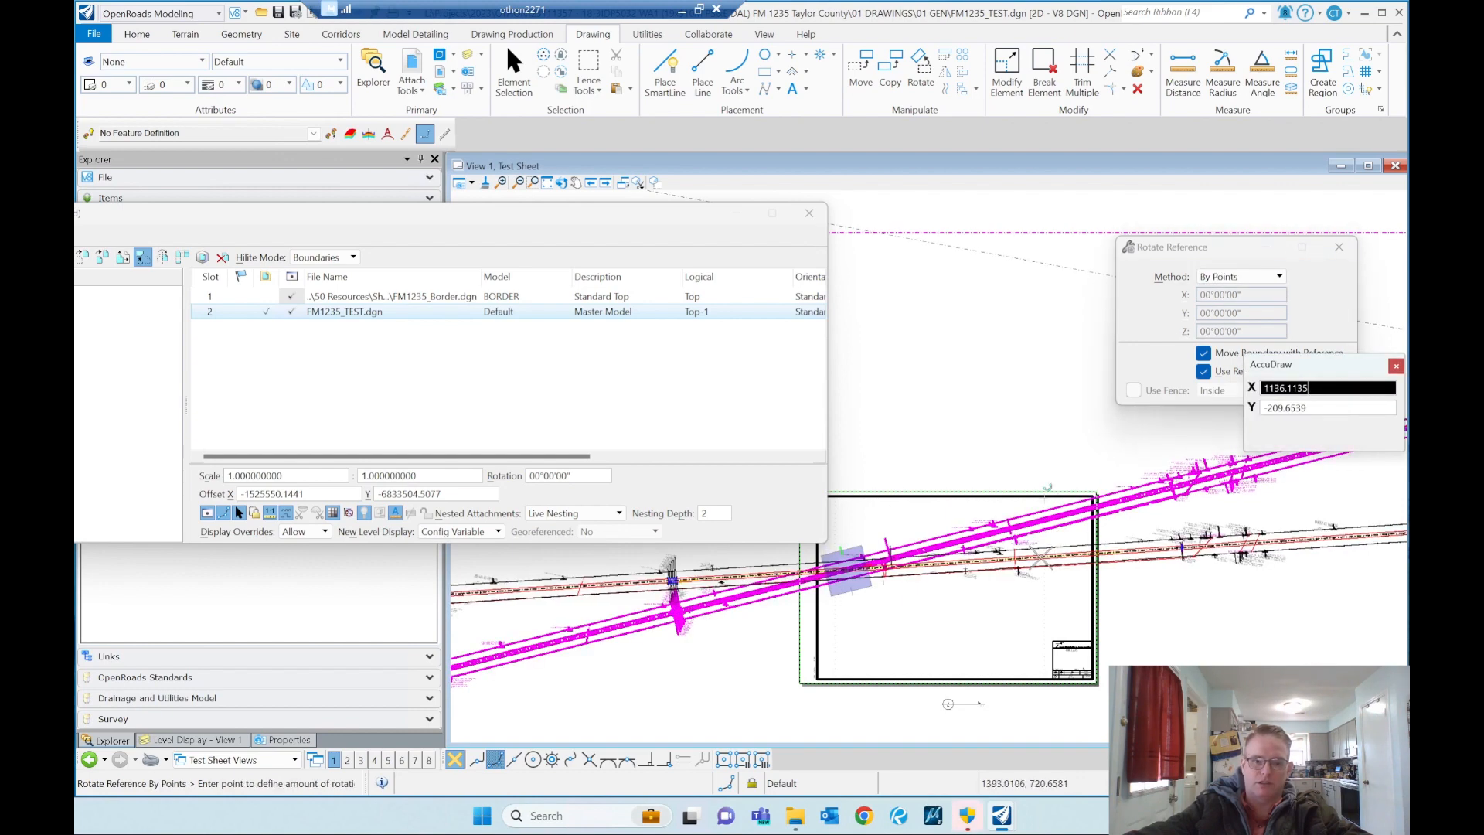
click(1035, 571)
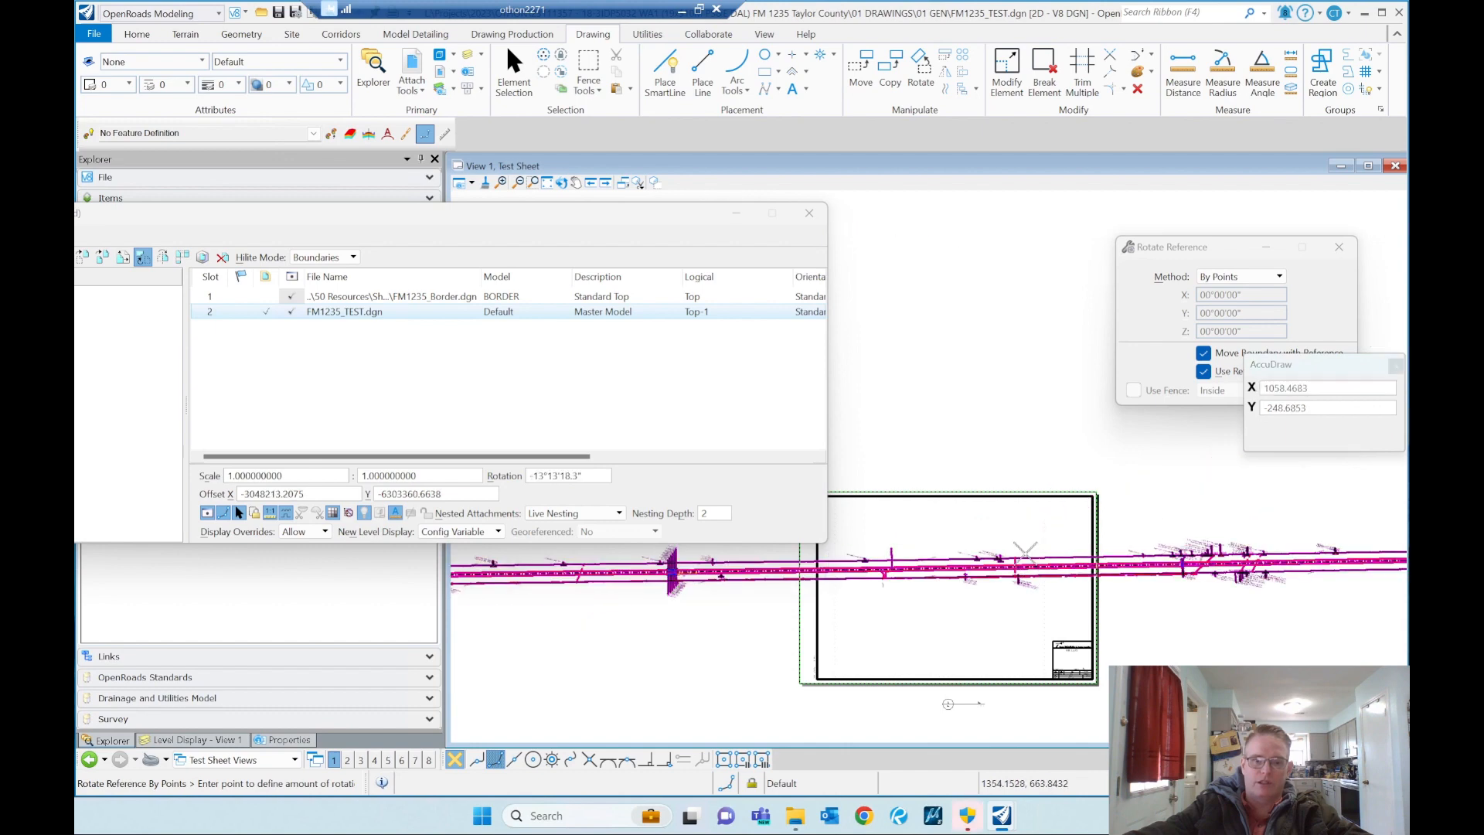
click(809, 213)
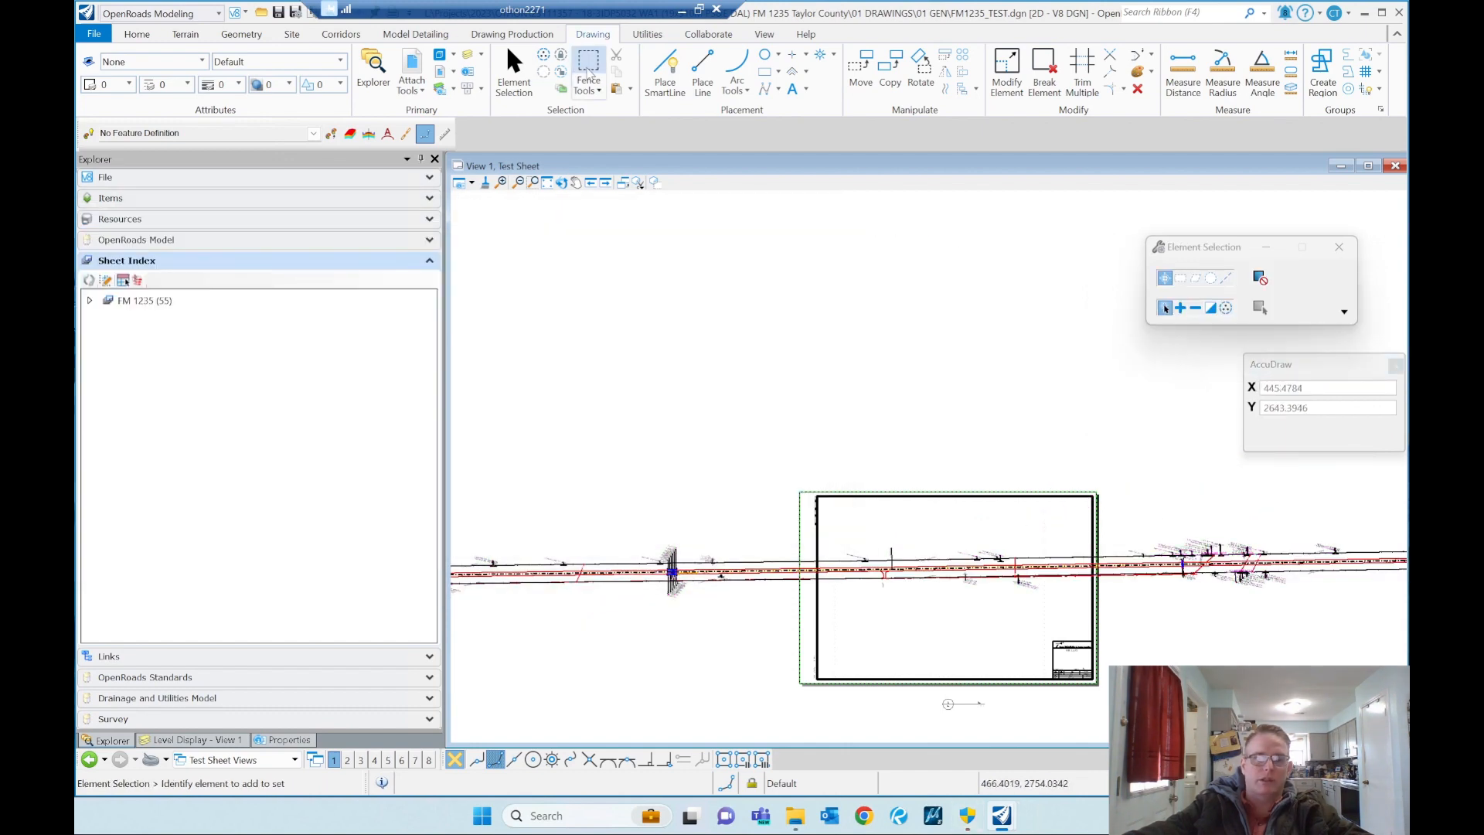
Step: Place a block fence in Inside mode around the stretch of roadway within the upper part of the border
click(588, 68)
scroll(952, 564, up, 2)
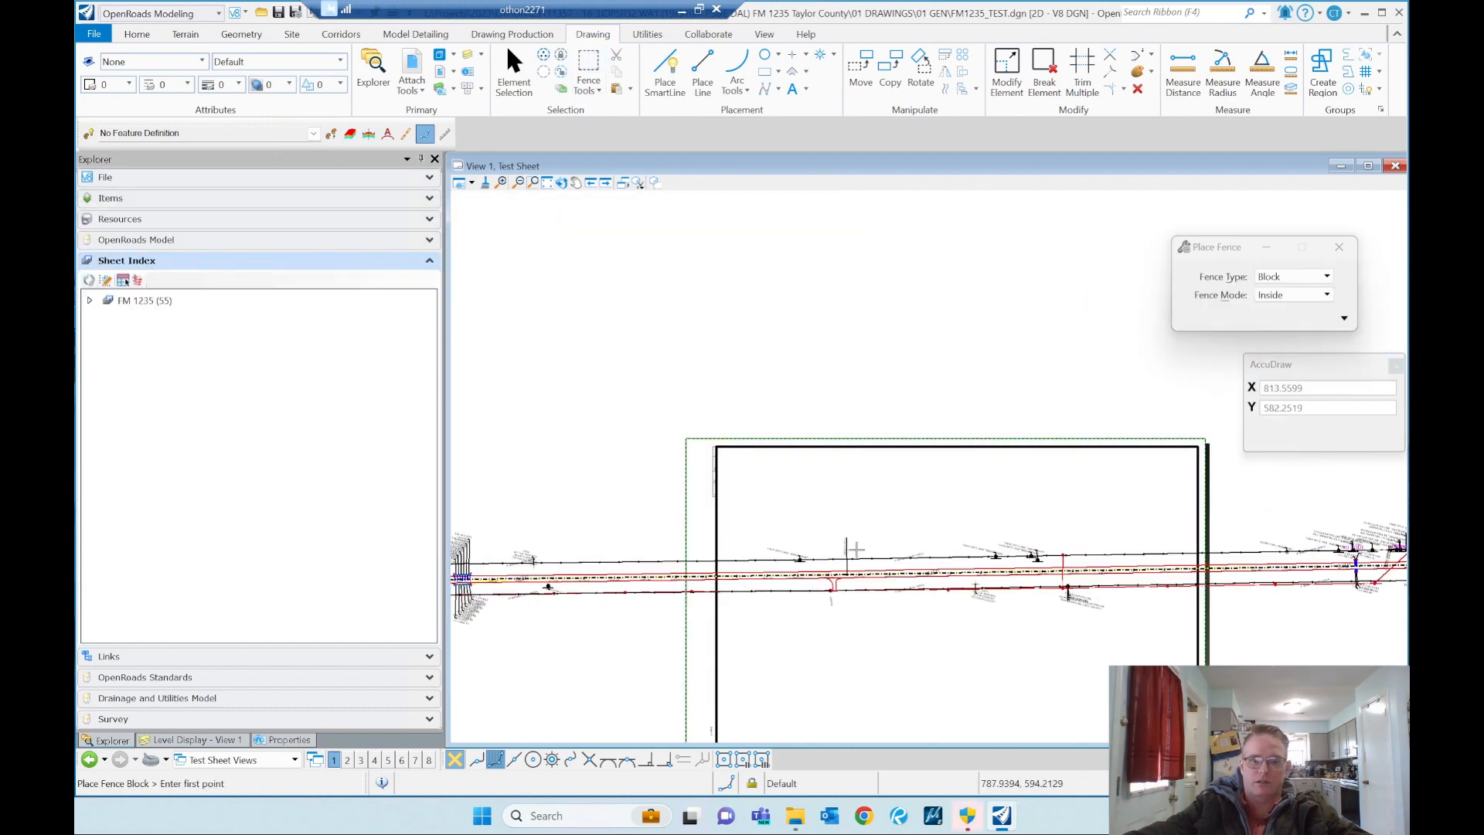
click(734, 508)
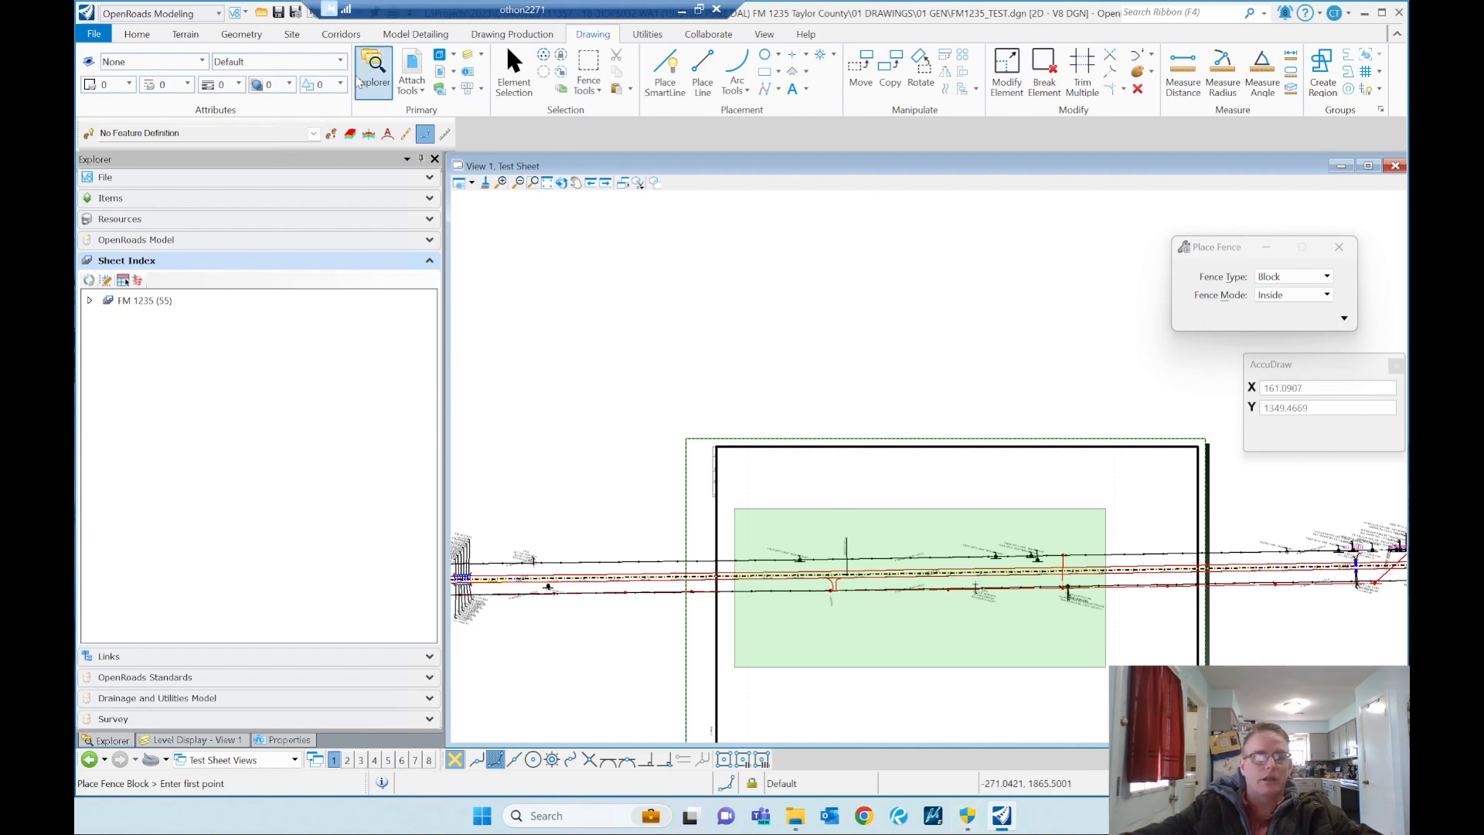
Step: Clip the FM1235_TEST.dgn reference to the active fence and close the references list
click(412, 68)
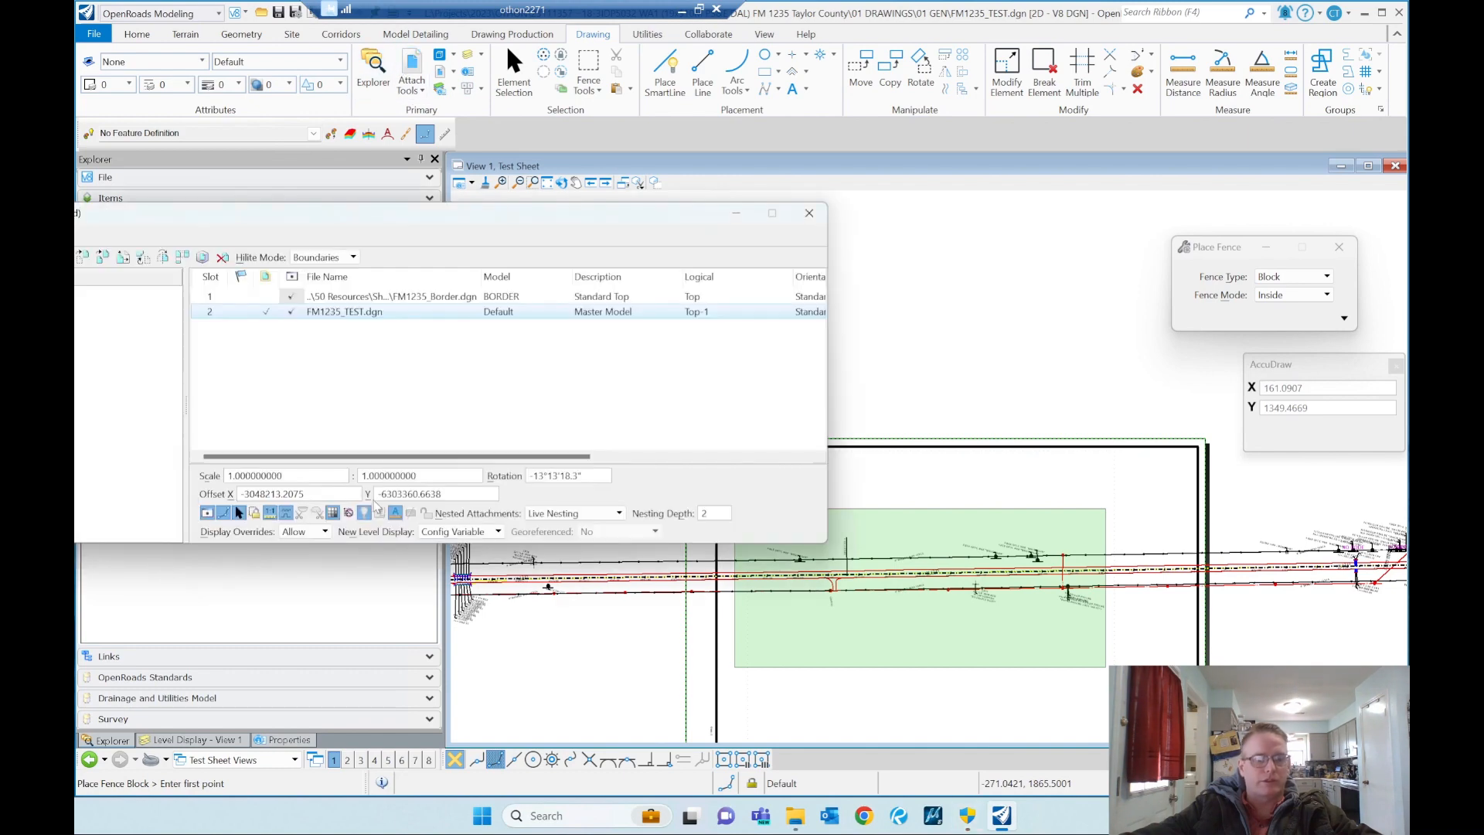
right_click(360, 316)
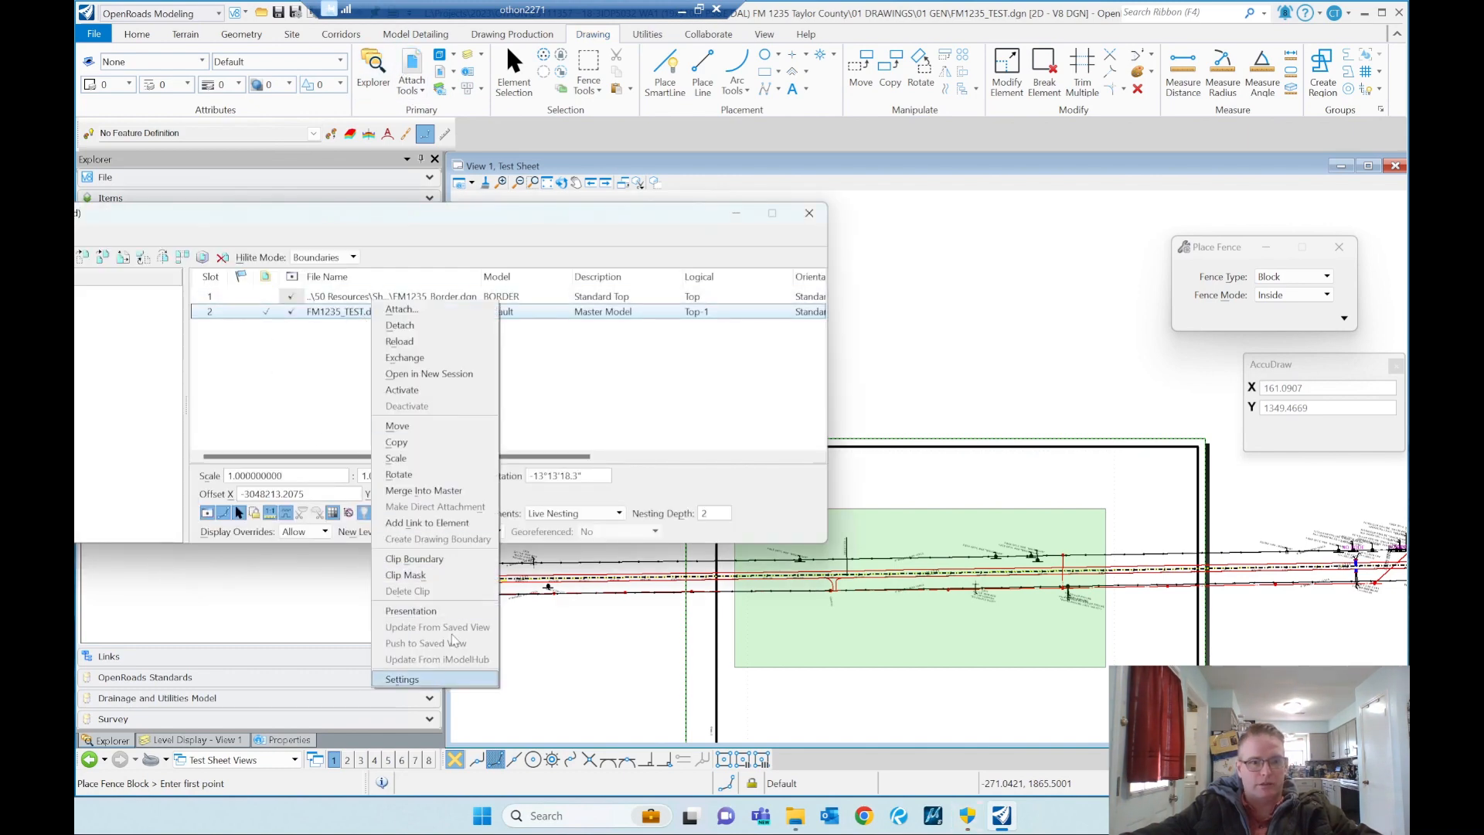
click(414, 558)
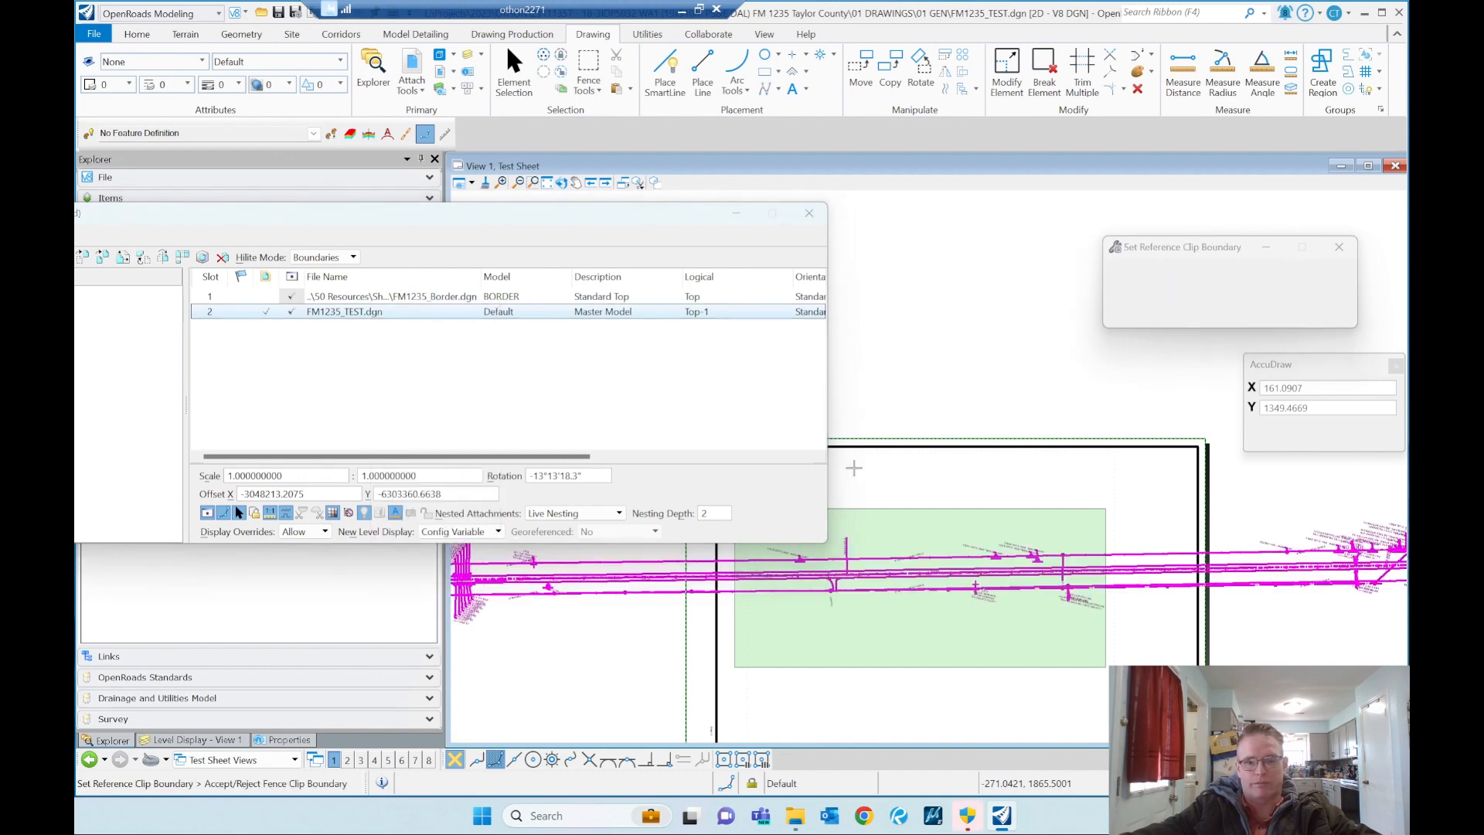
click(955, 262)
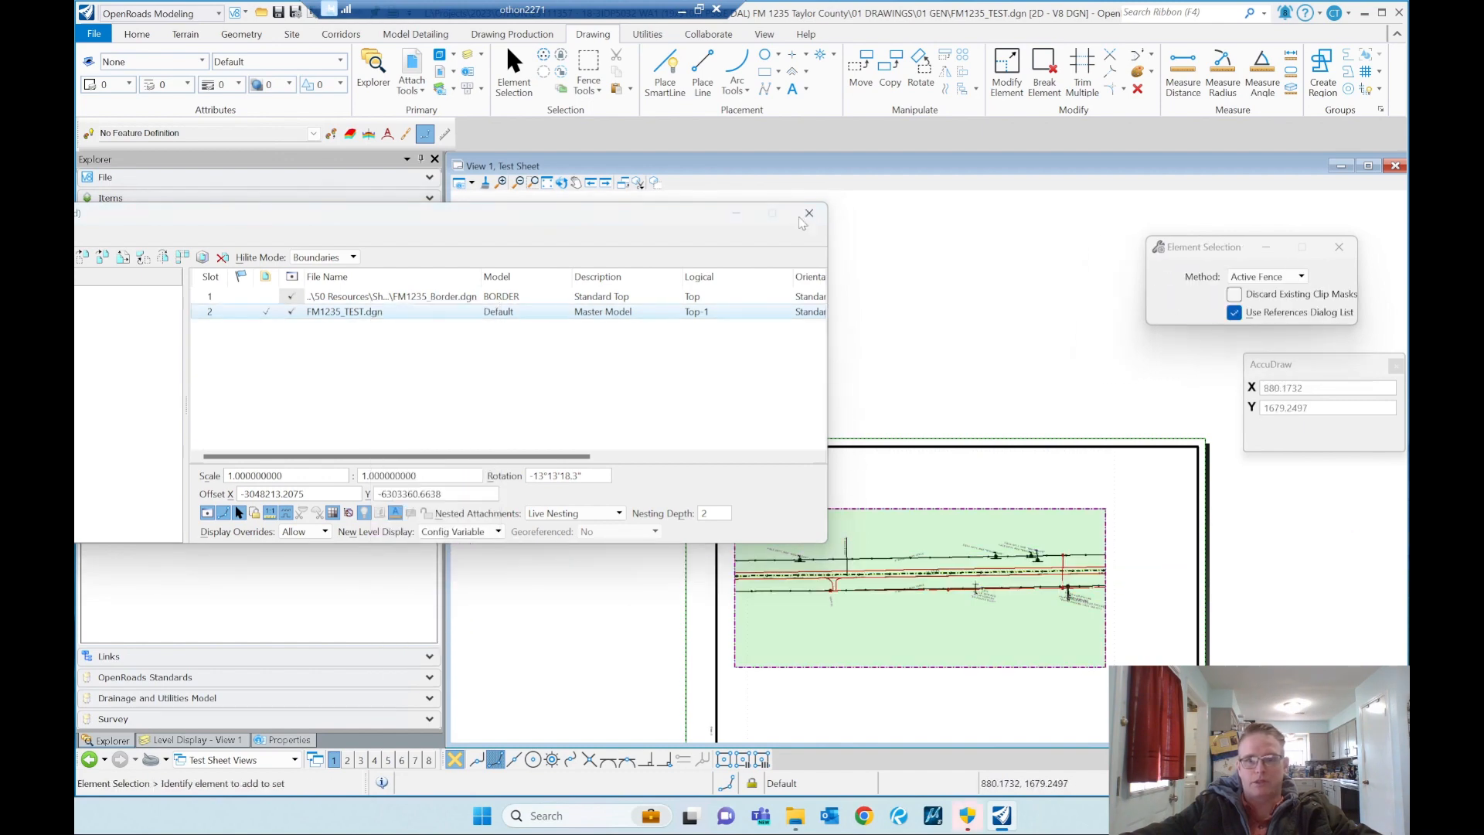
click(810, 213)
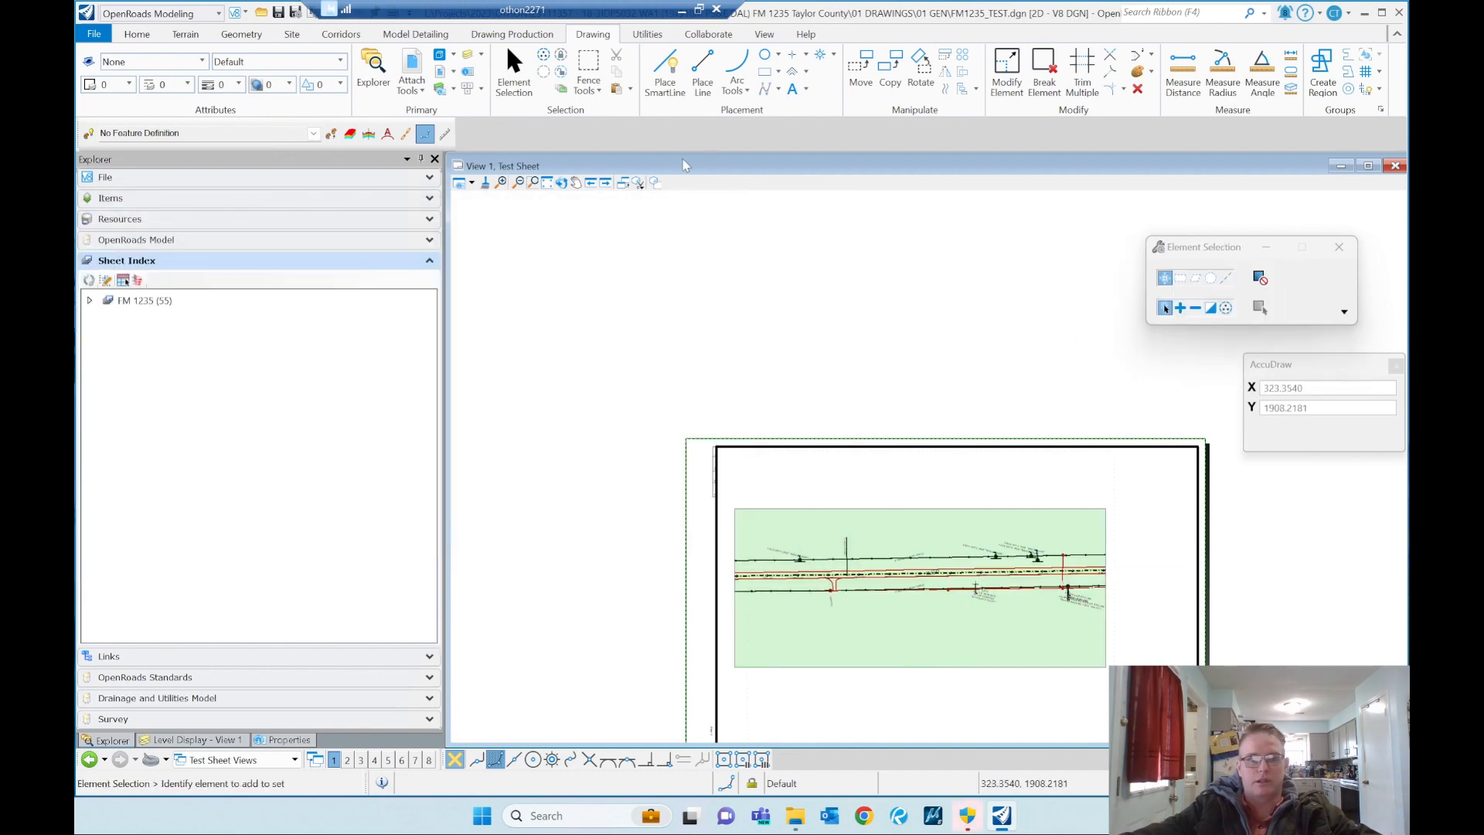
Step: Locate the Top-1 drawing boundary symbol far to the right of the sheet and move it to just below the border
click(547, 182)
click(795, 464)
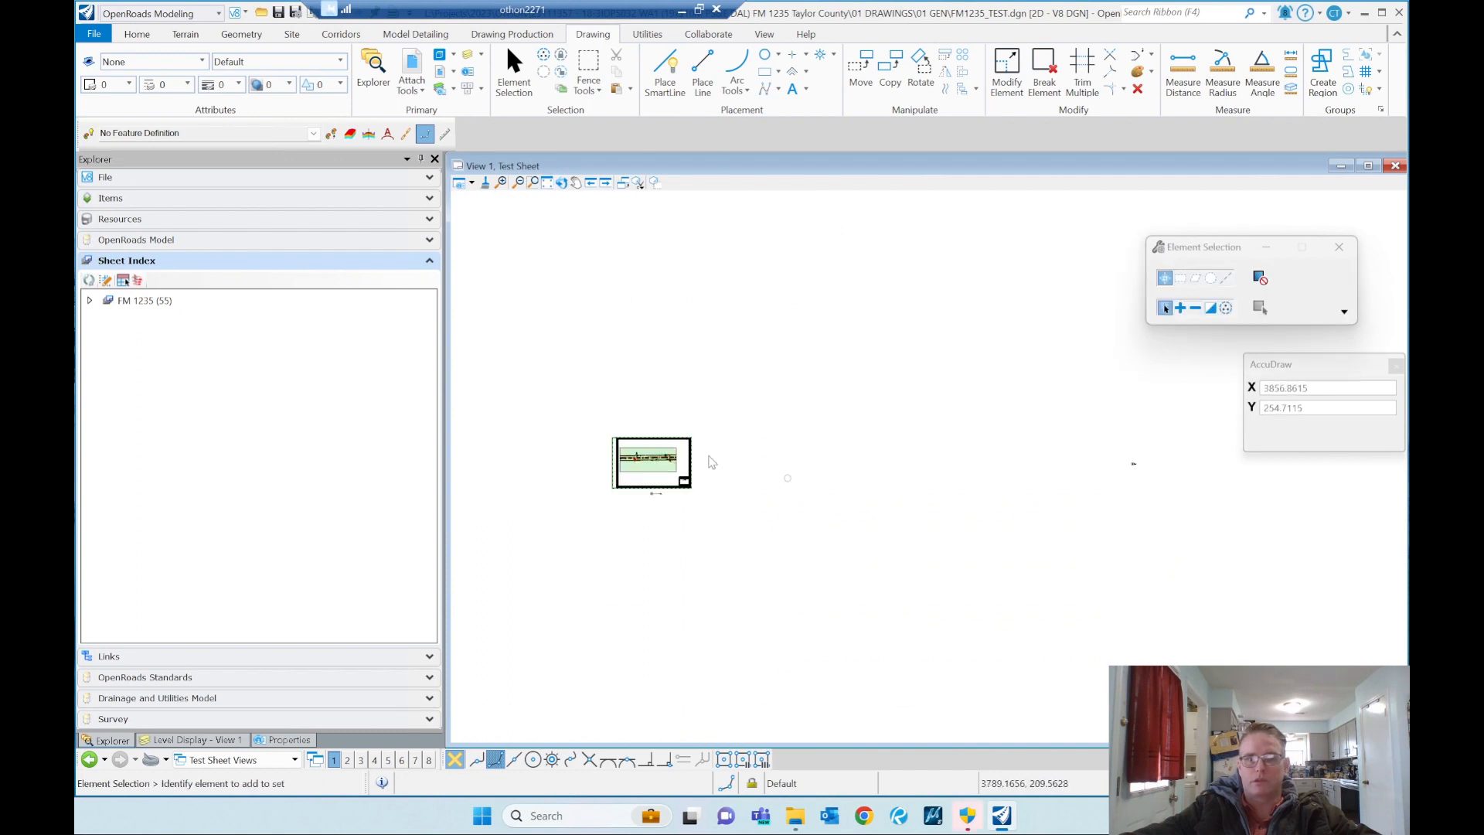
scroll(1164, 464, up, 2)
click(1104, 466)
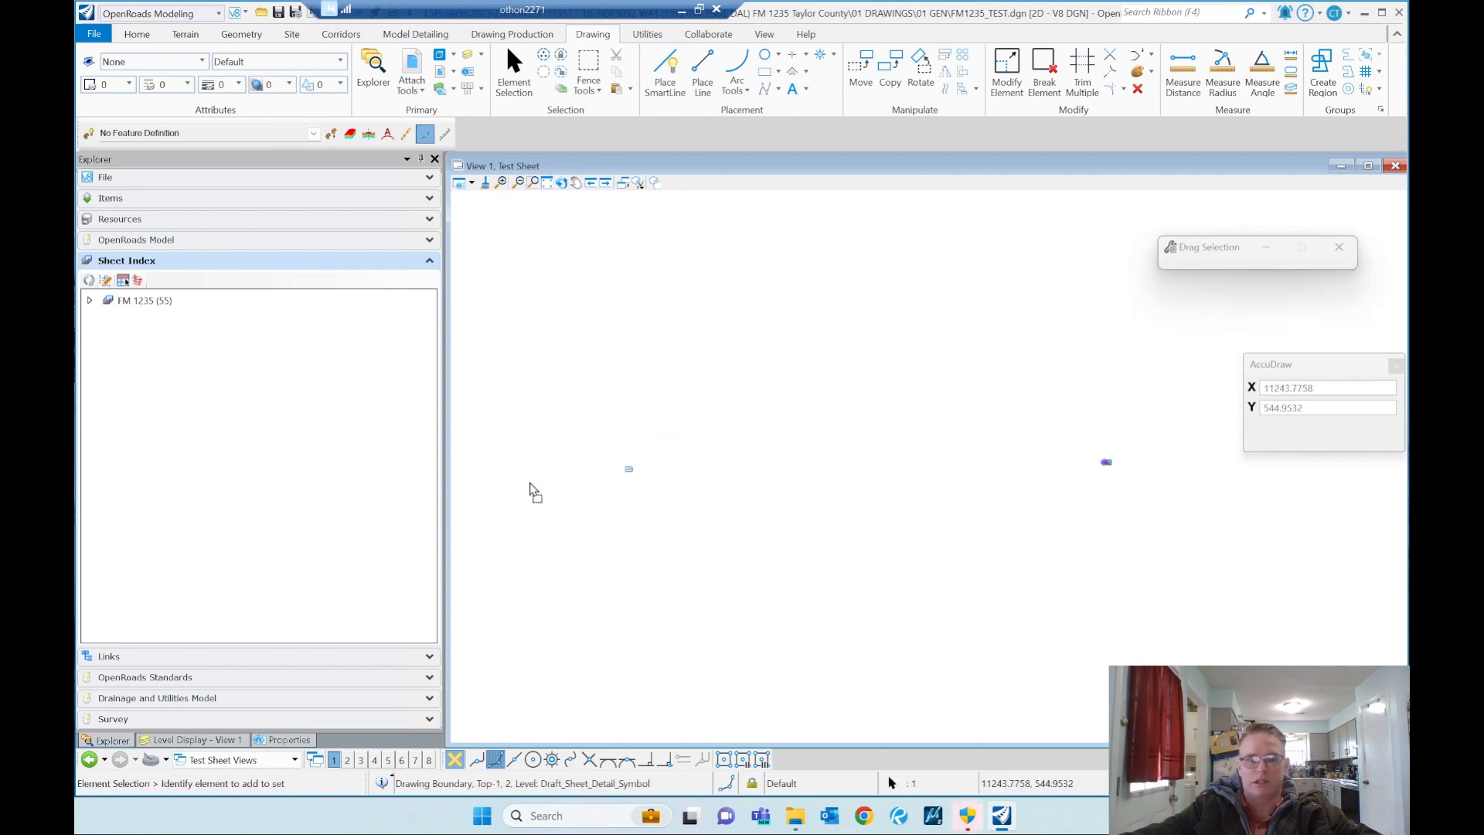
scroll(778, 490, down, 3)
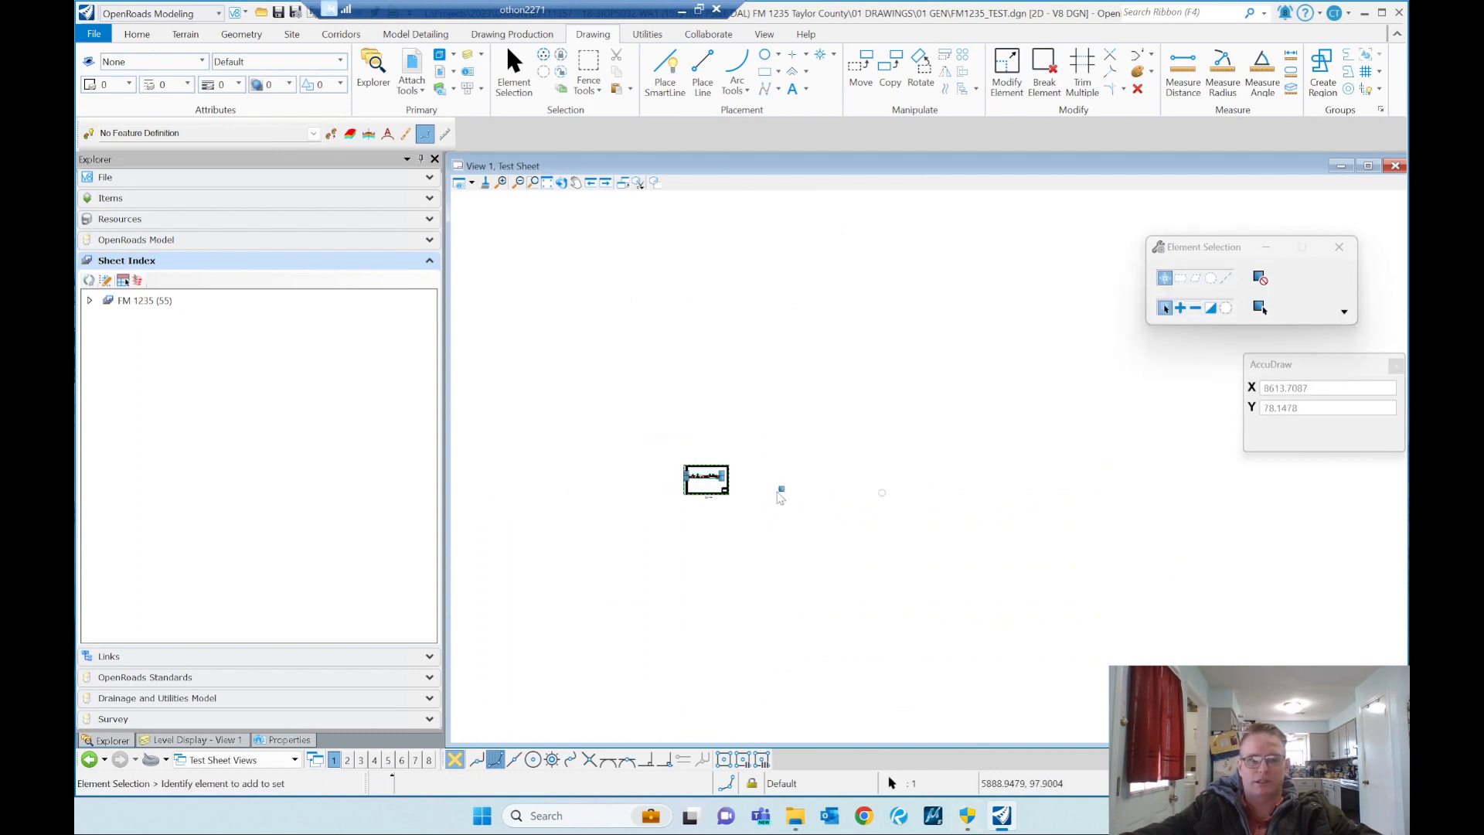
scroll(763, 490, up, 2)
scroll(835, 483, up, 1)
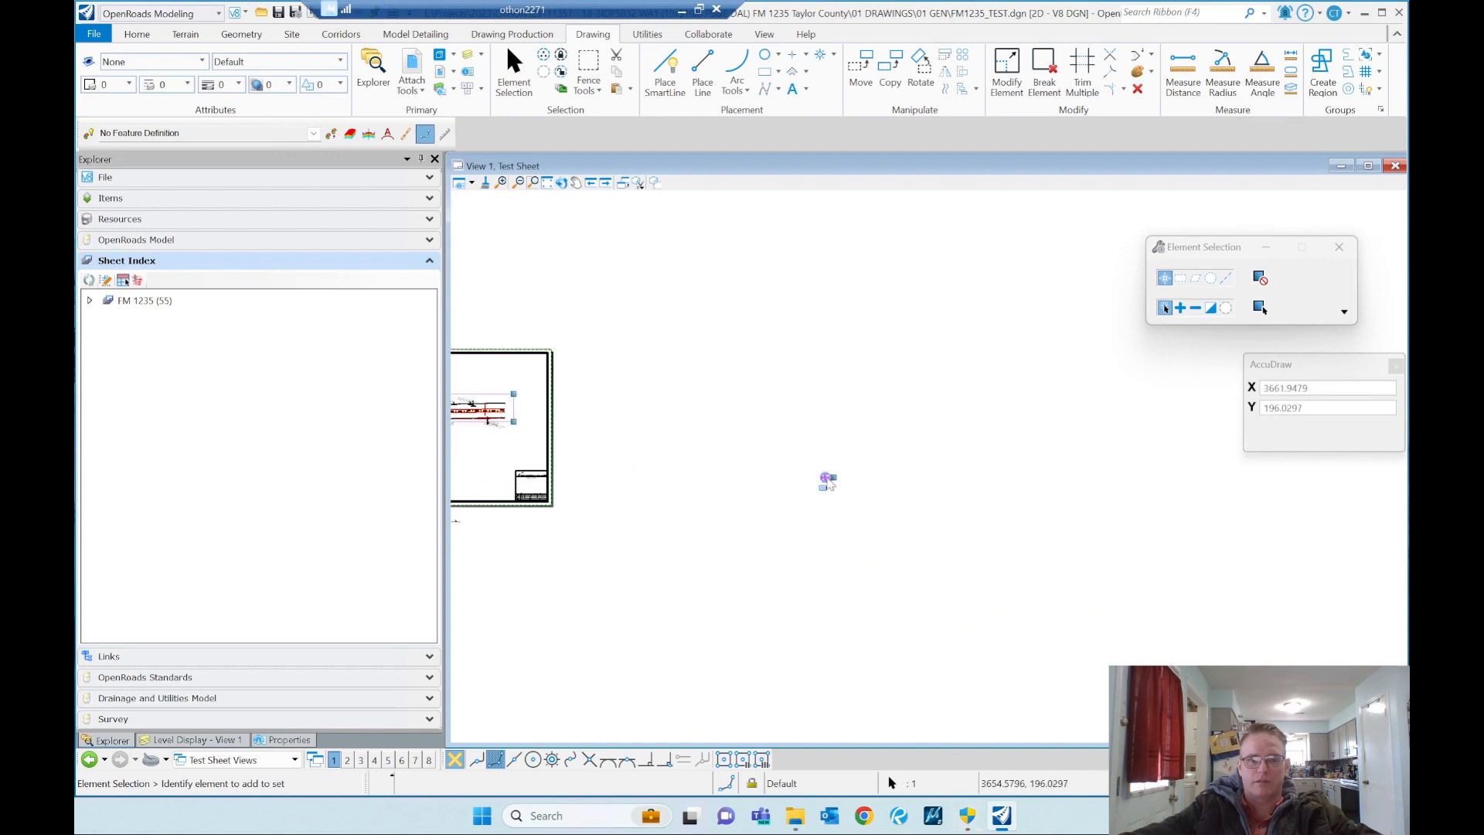
drag(827, 481, 532, 532)
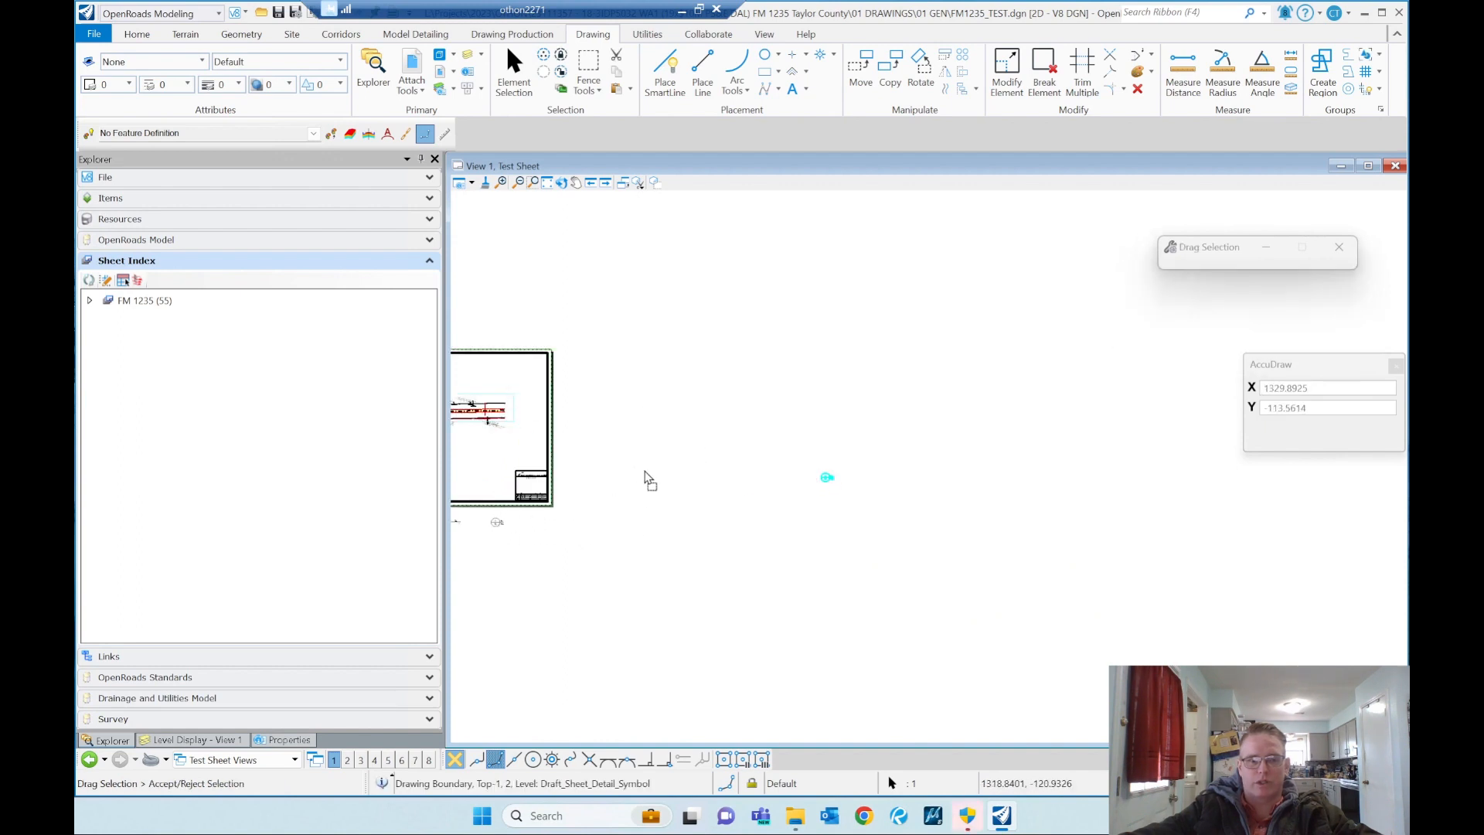
click(745, 446)
scroll(788, 462, down, 1)
scroll(539, 484, up, 2)
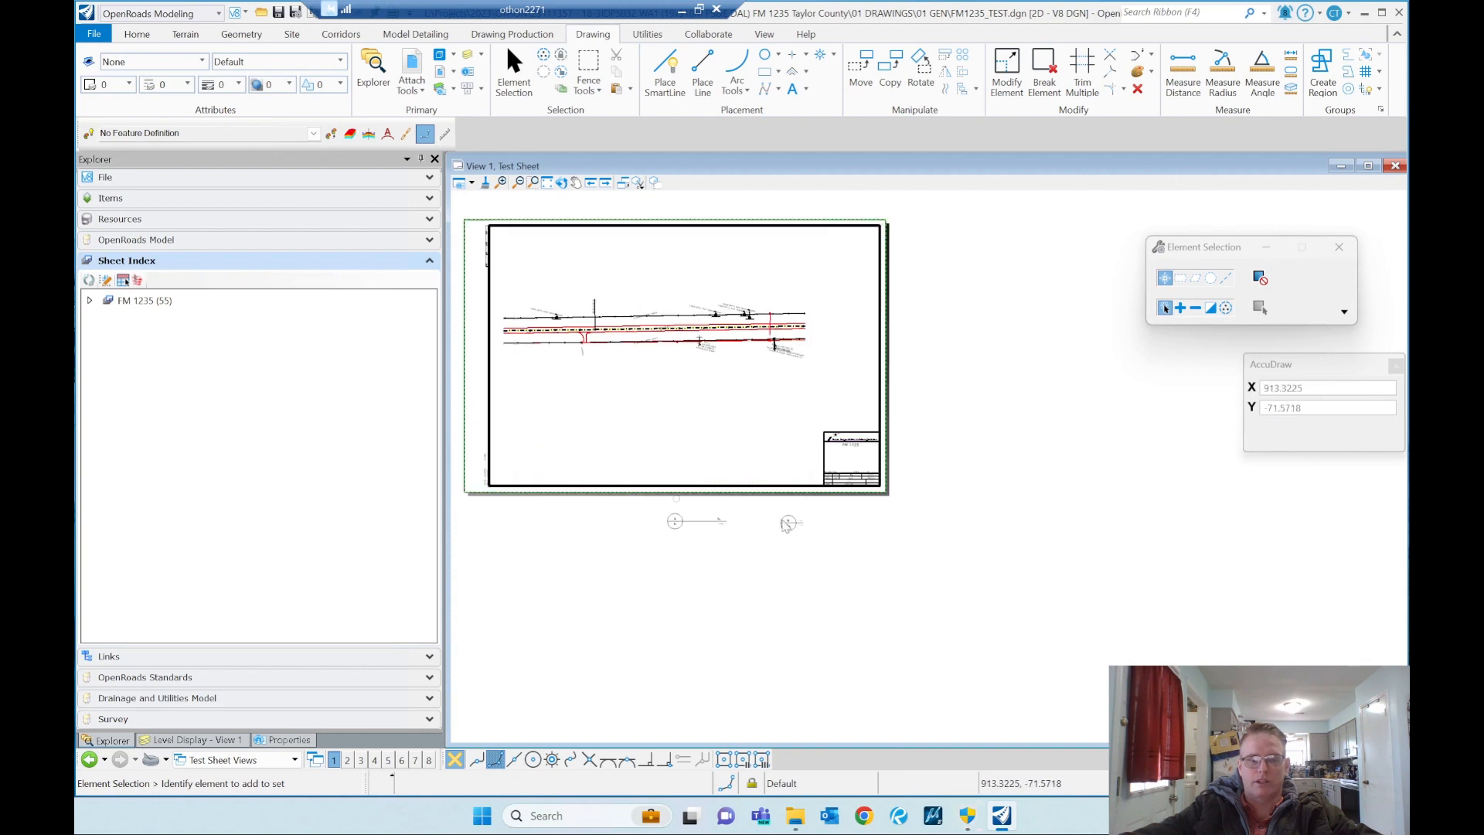
Step: Move the small drawing boundary symbol to below the border's left part and fit the whole sheet in the view
drag(788, 524, 540, 533)
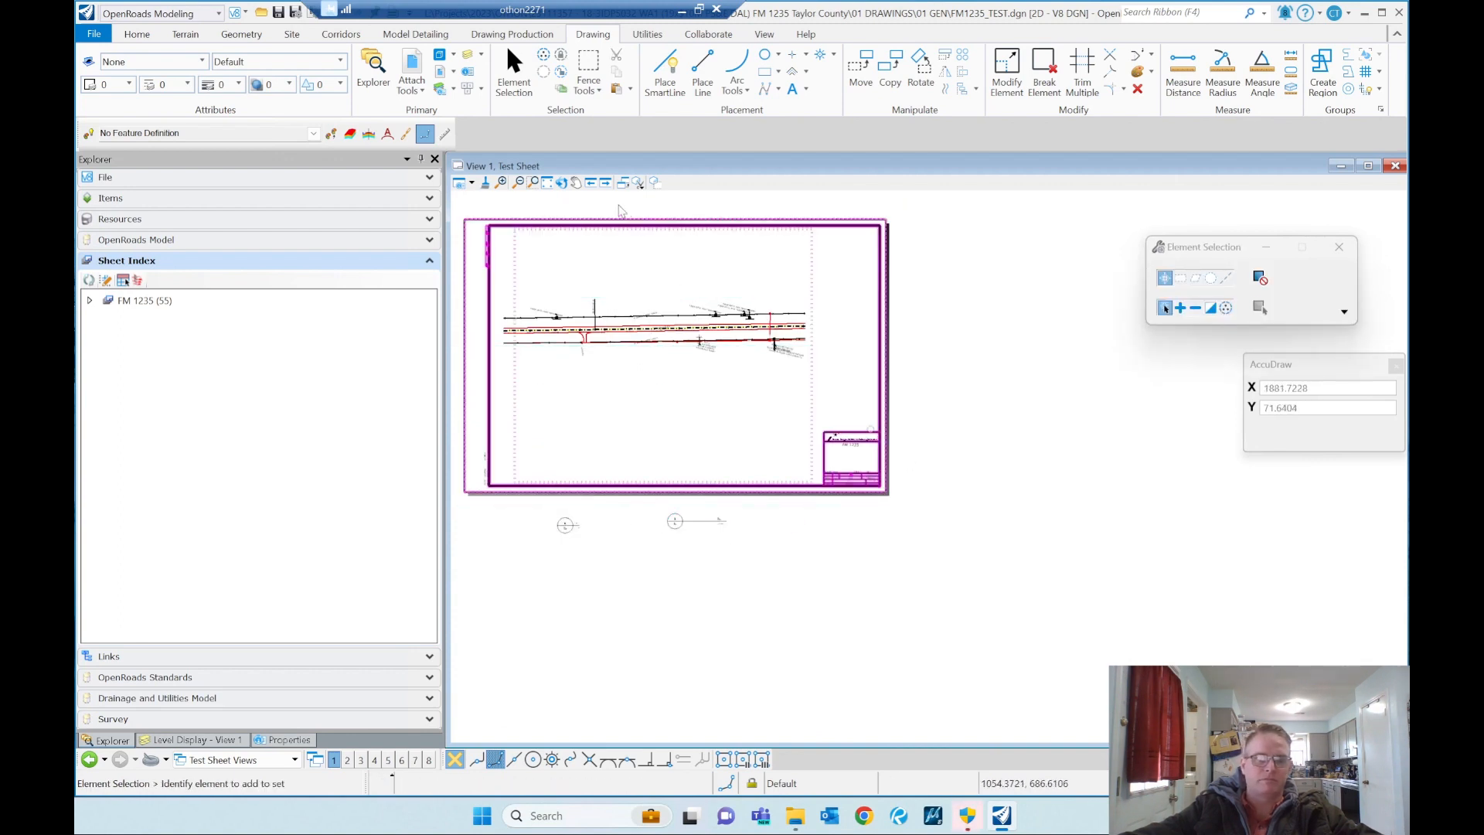
click(547, 183)
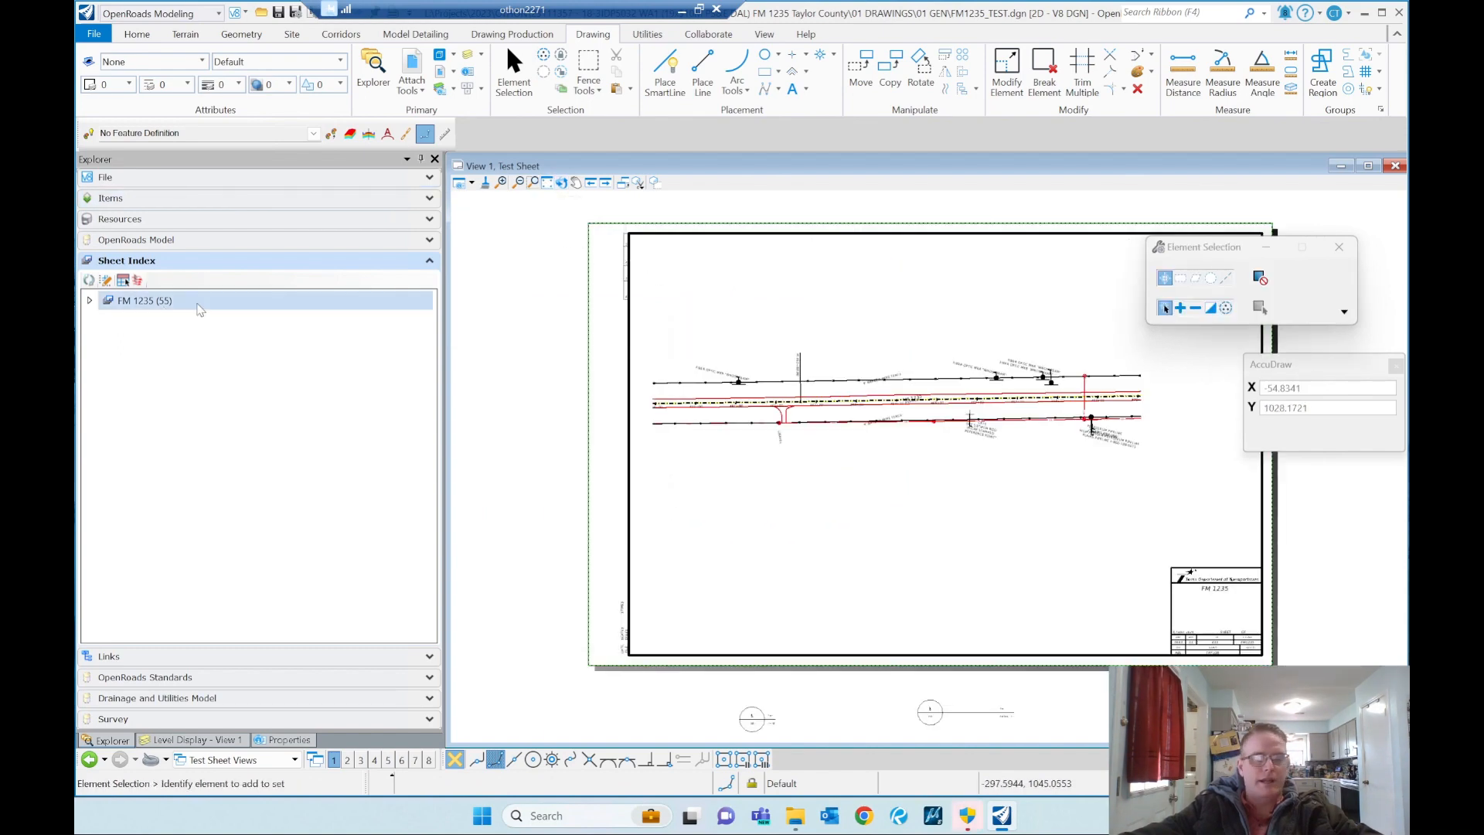
Step: Expand the FM 1235 sheet index down to the Project Layout folder under 01 General
click(90, 301)
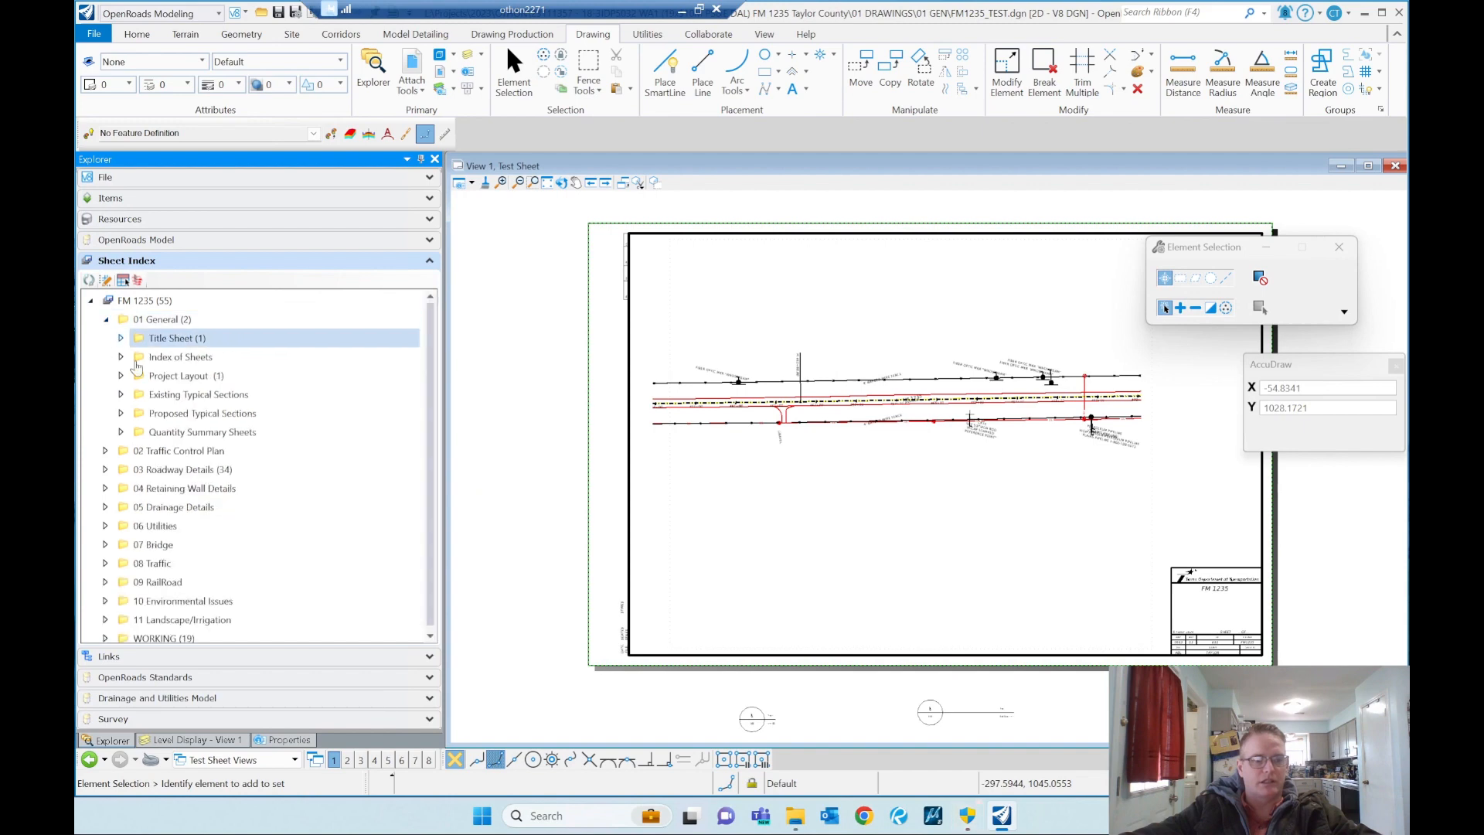
click(122, 376)
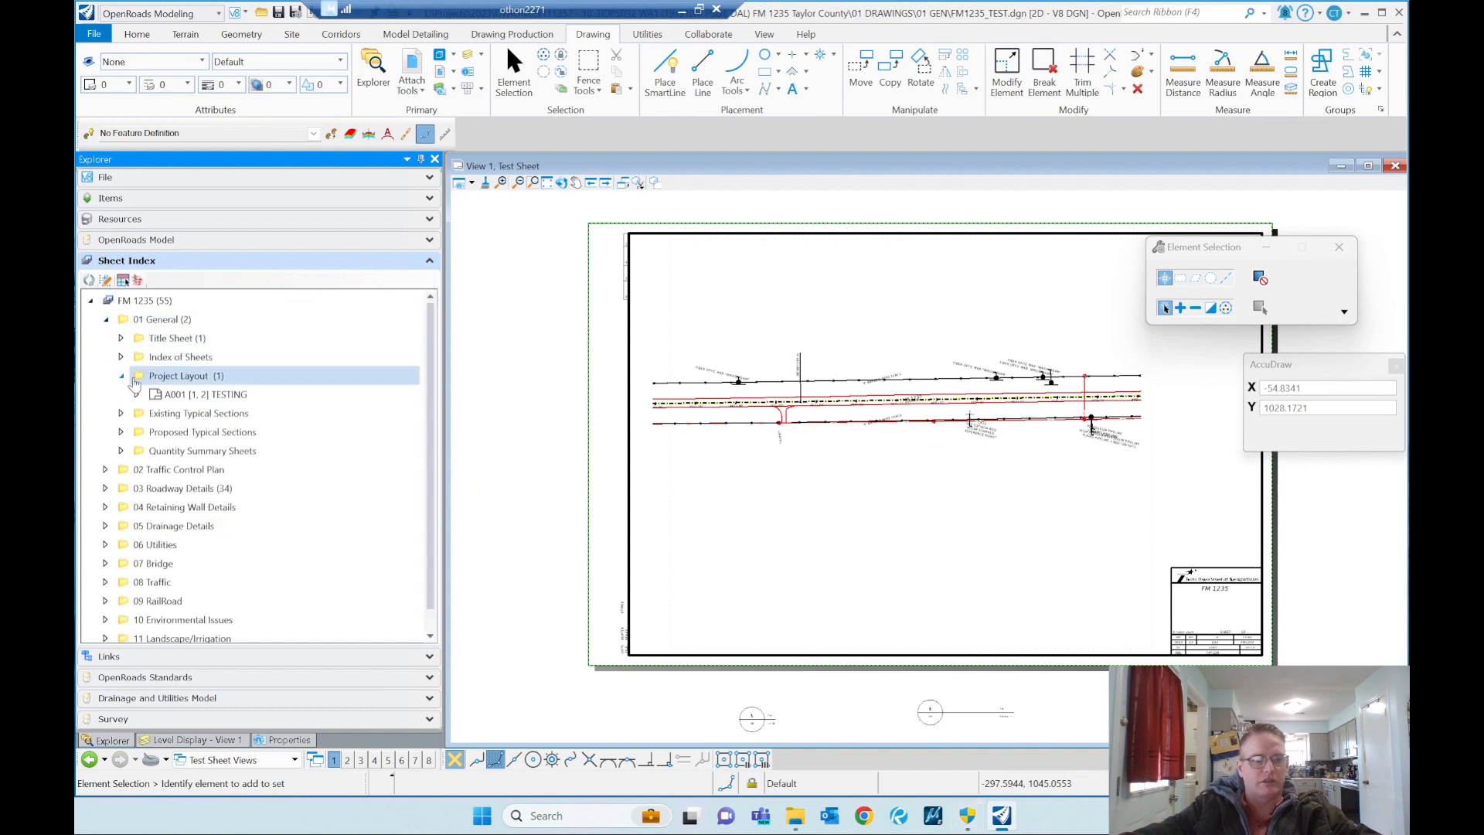
click(215, 377)
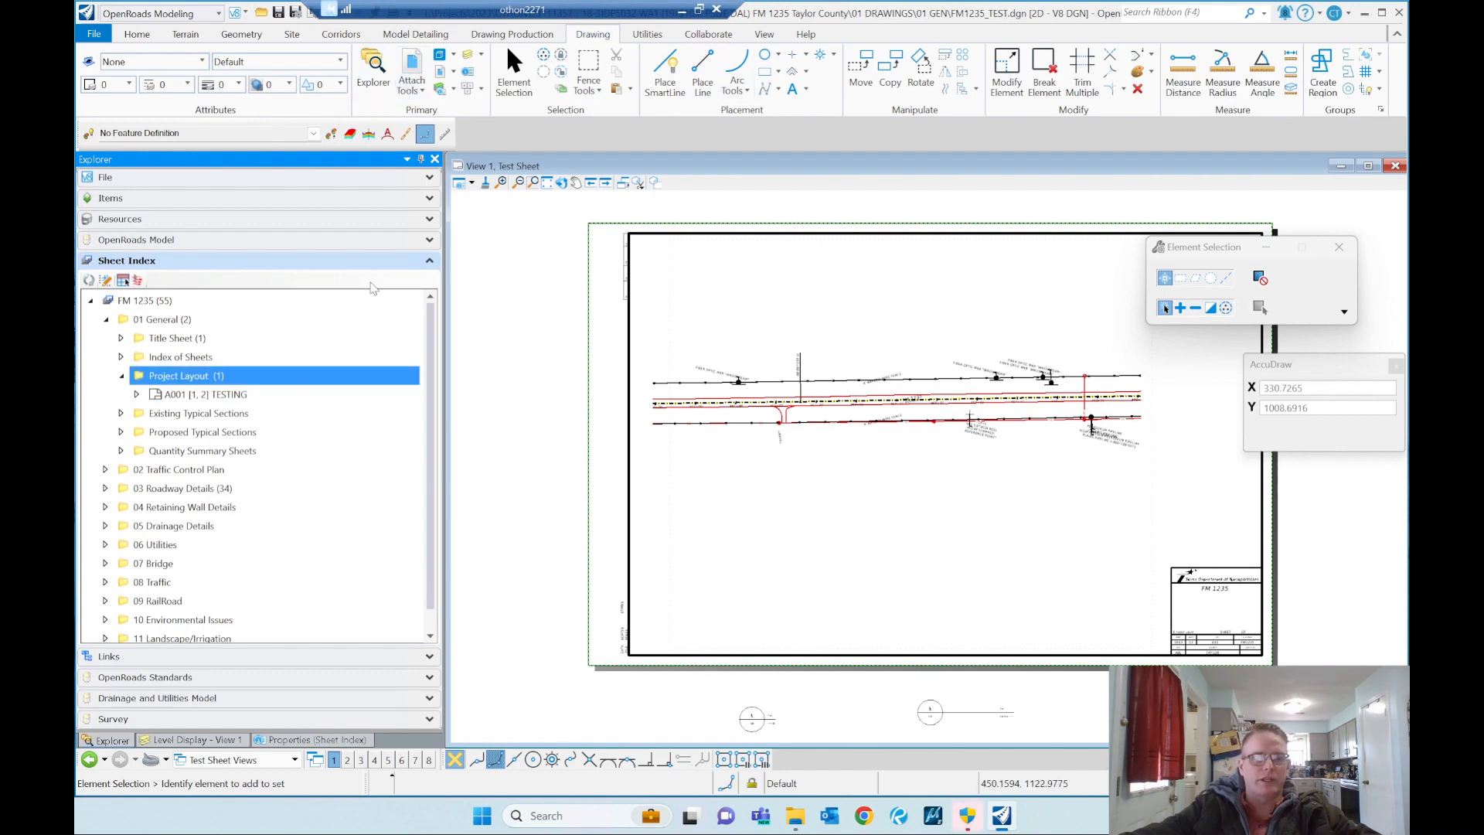
Step: List the file's models with Test Sheet selected and make the sheet index editable
click(441, 56)
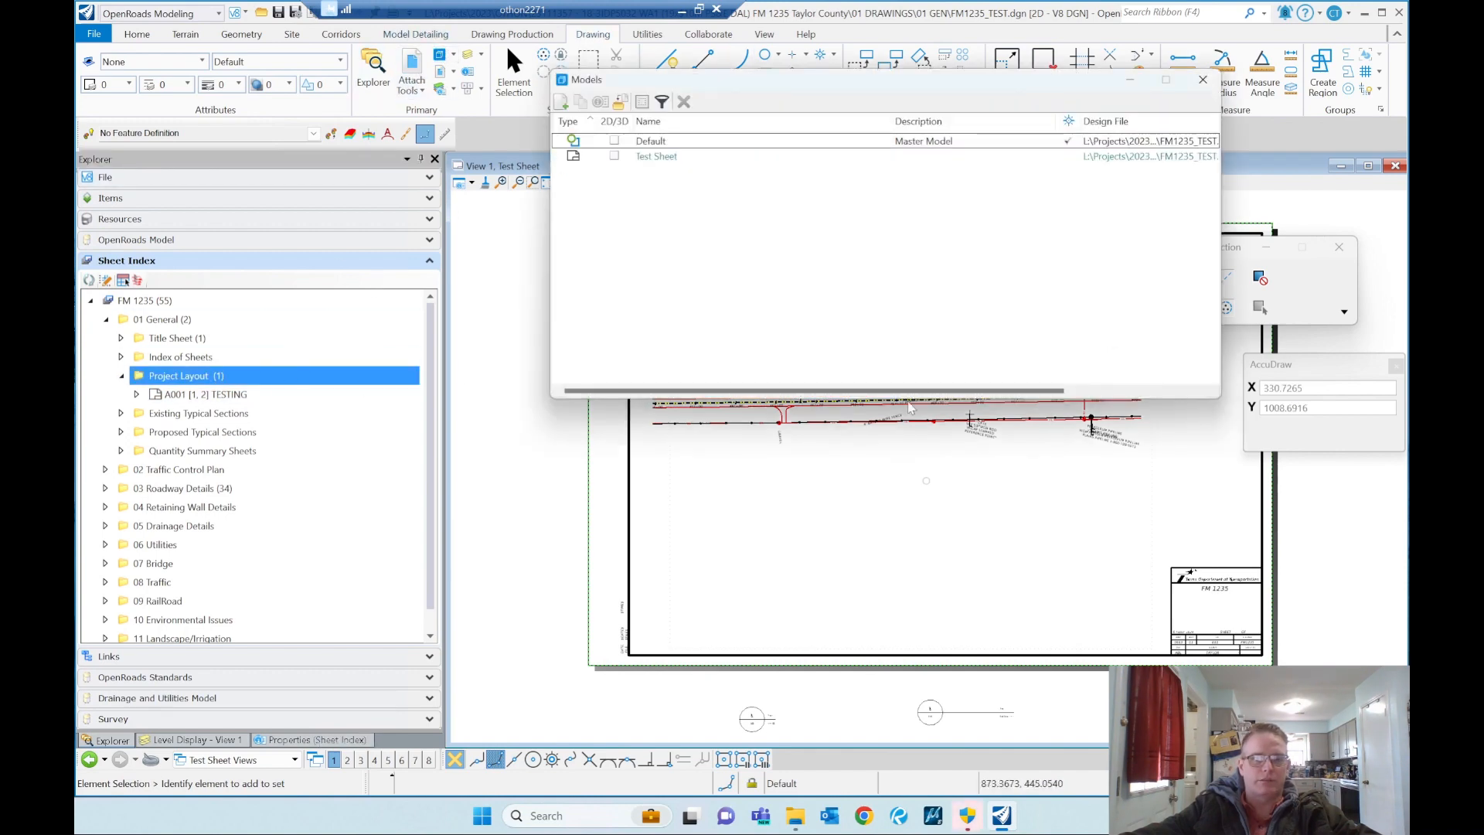
click(678, 159)
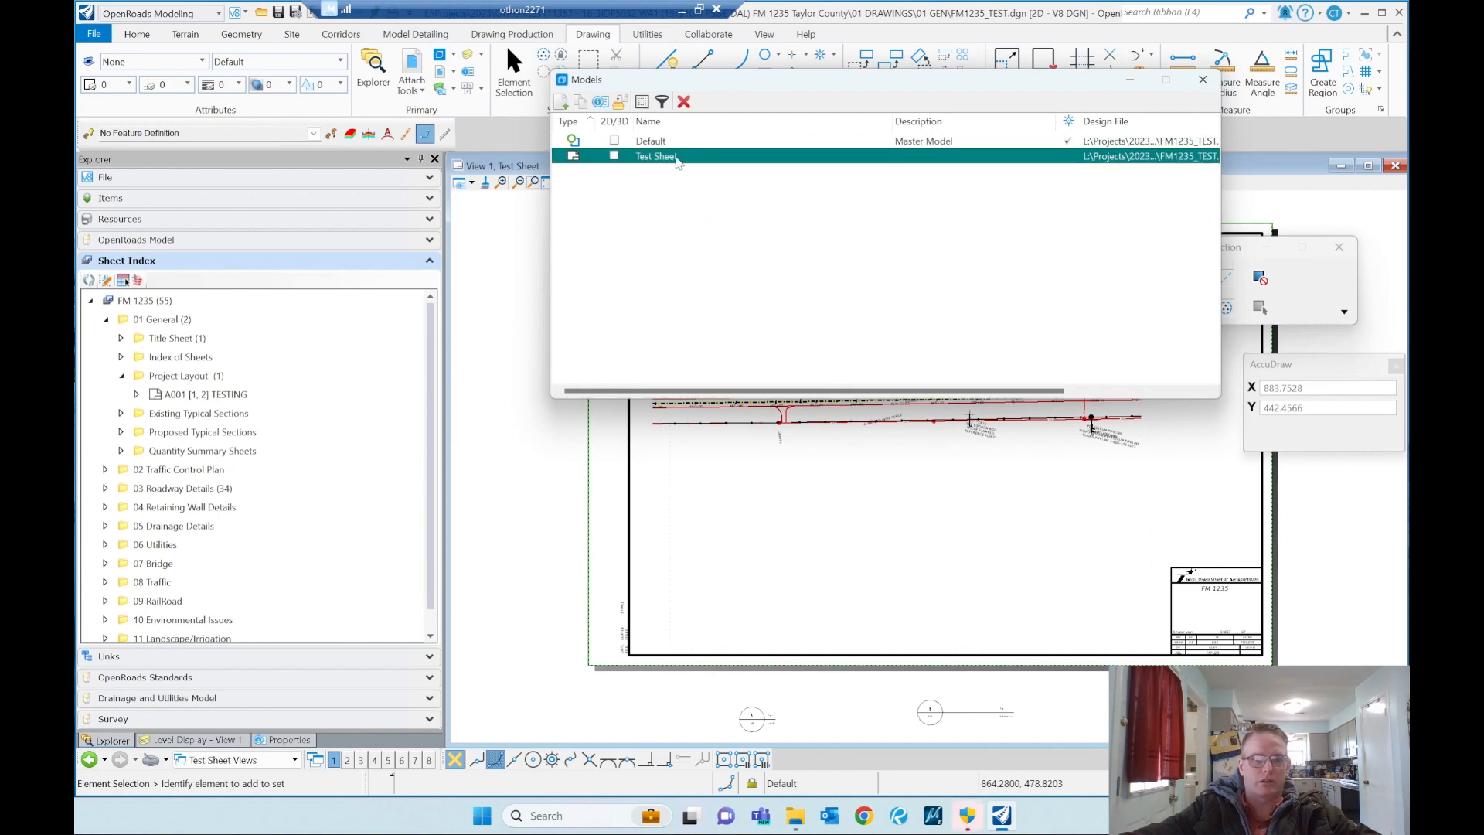
mouse_move(678, 160)
mouse_down()
mouse_move(269, 372)
mouse_move(672, 170)
mouse_up()
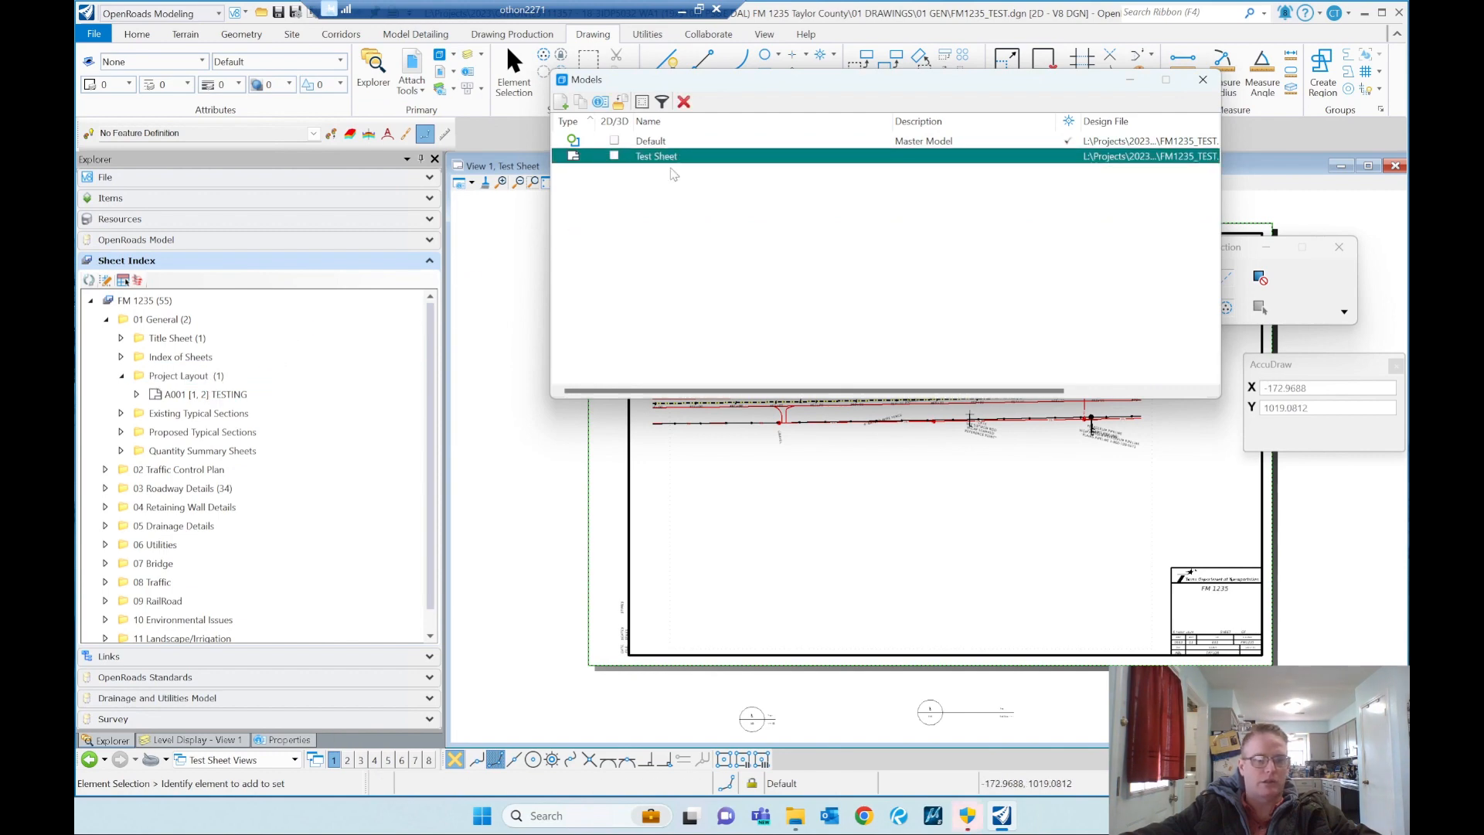
click(108, 280)
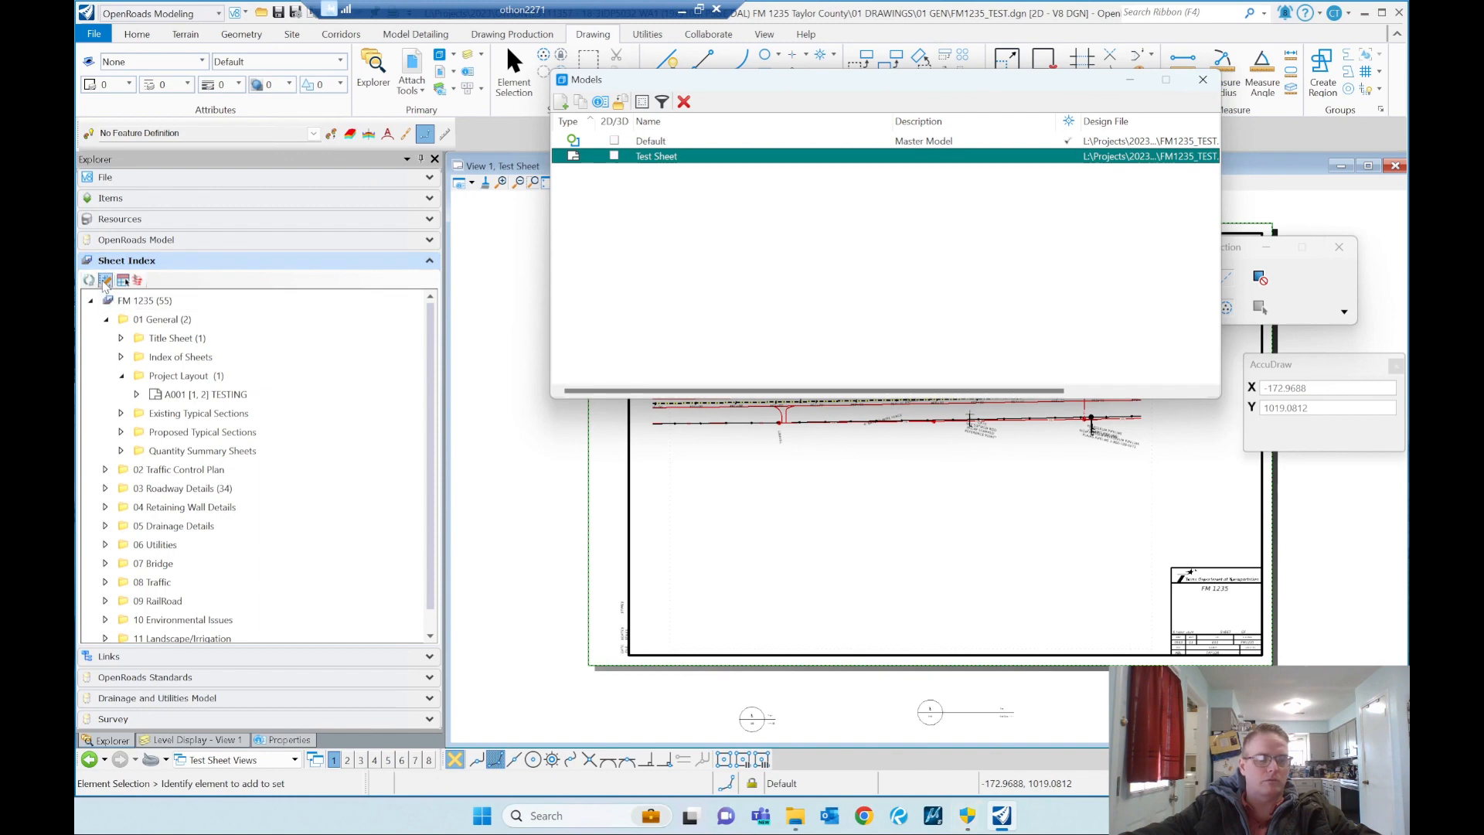
click(106, 281)
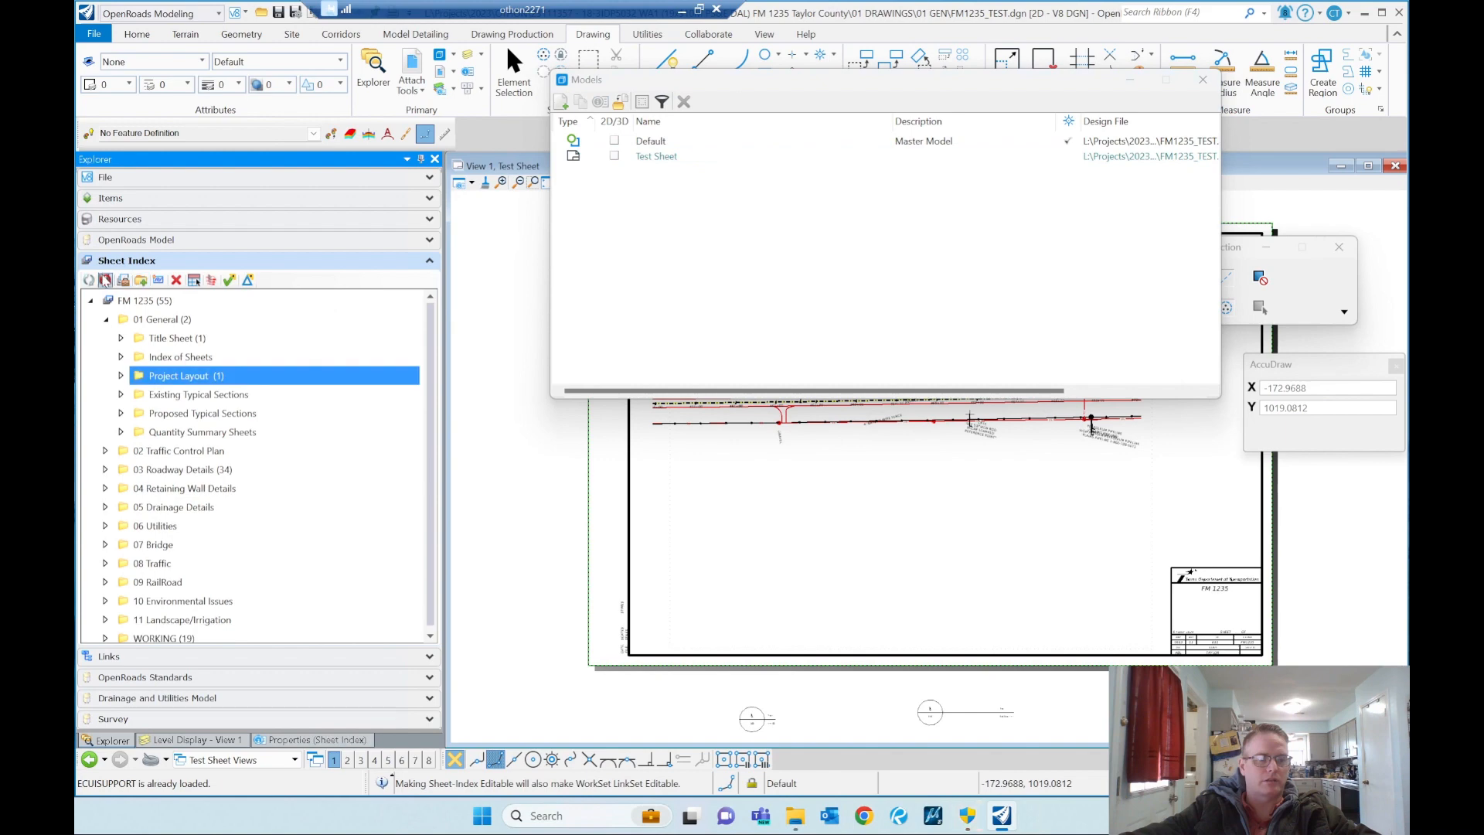
Step: Try to add the Test Sheet model to the sheet index from the Models list, then close that list
drag(656, 161, 782, 253)
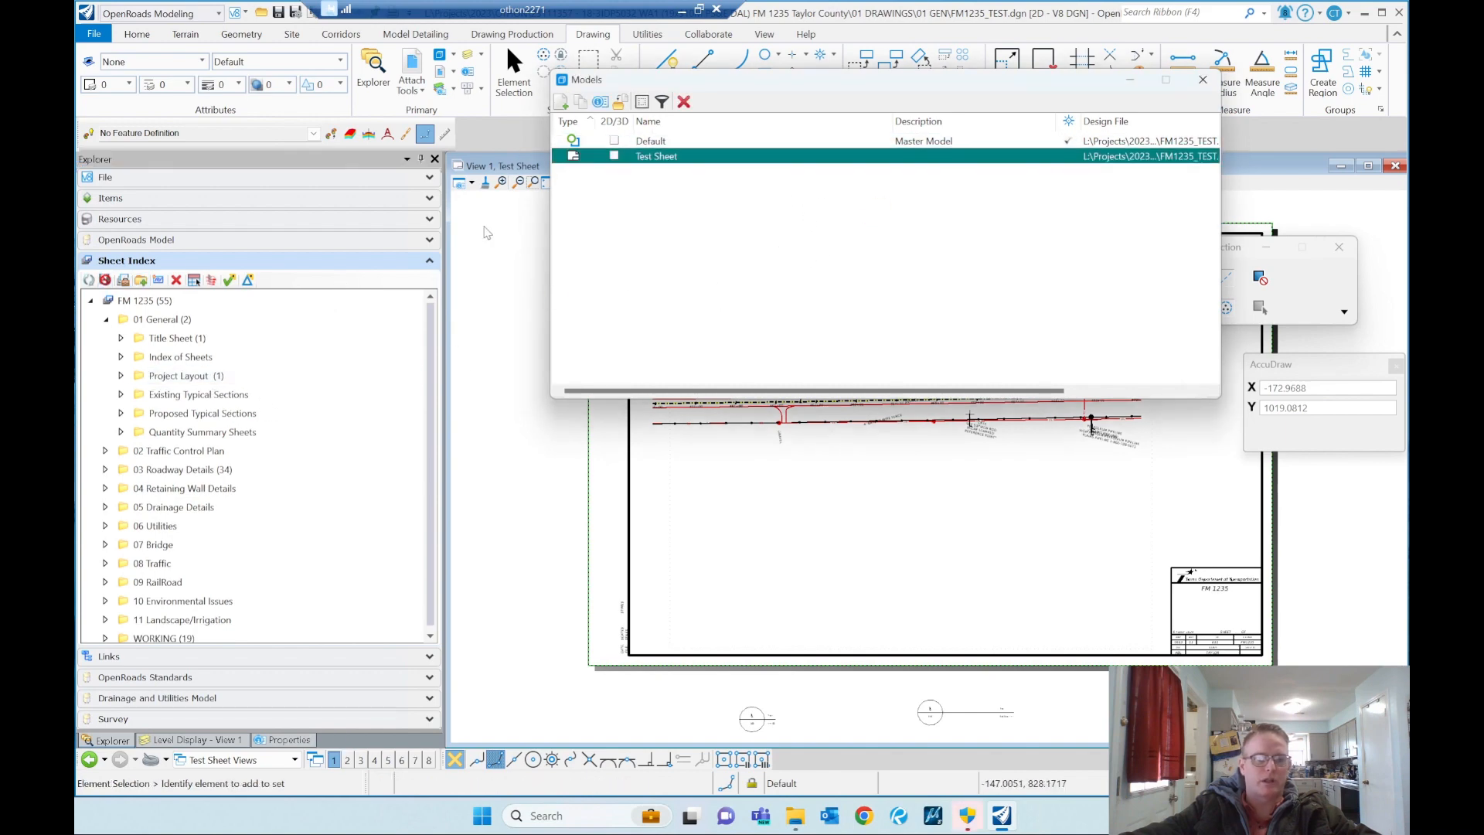
click(158, 281)
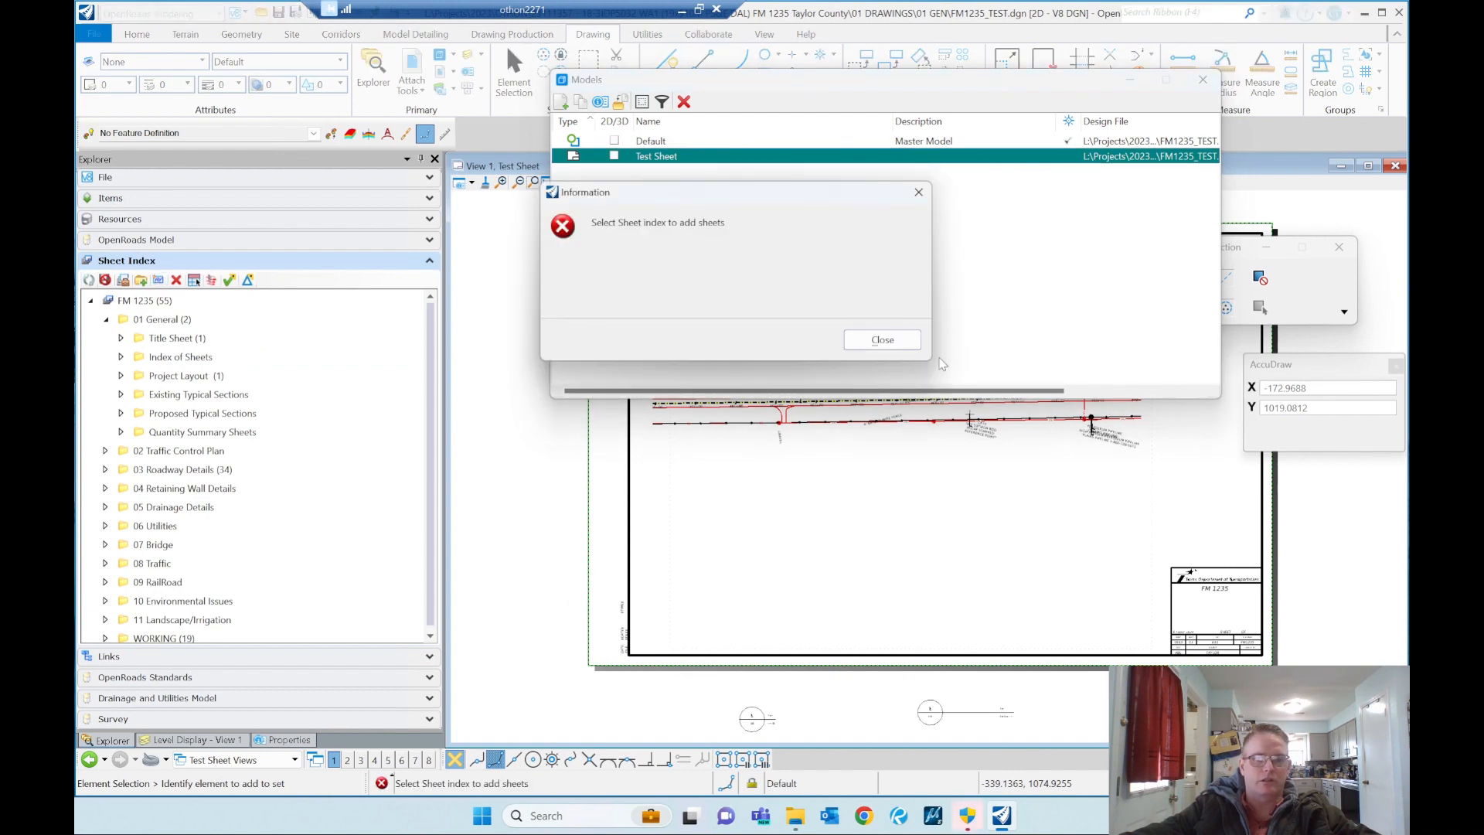
click(883, 340)
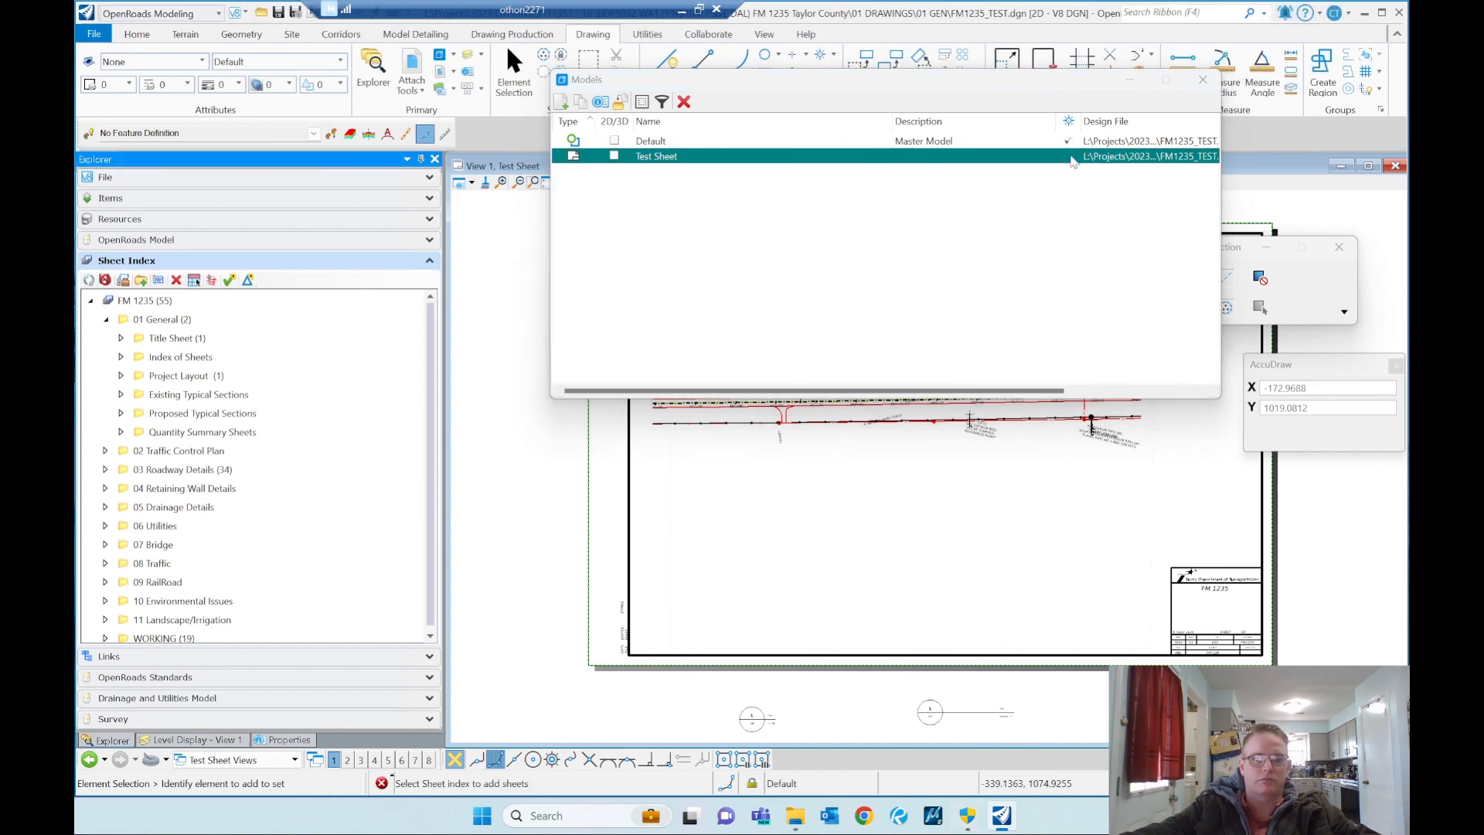
click(1203, 80)
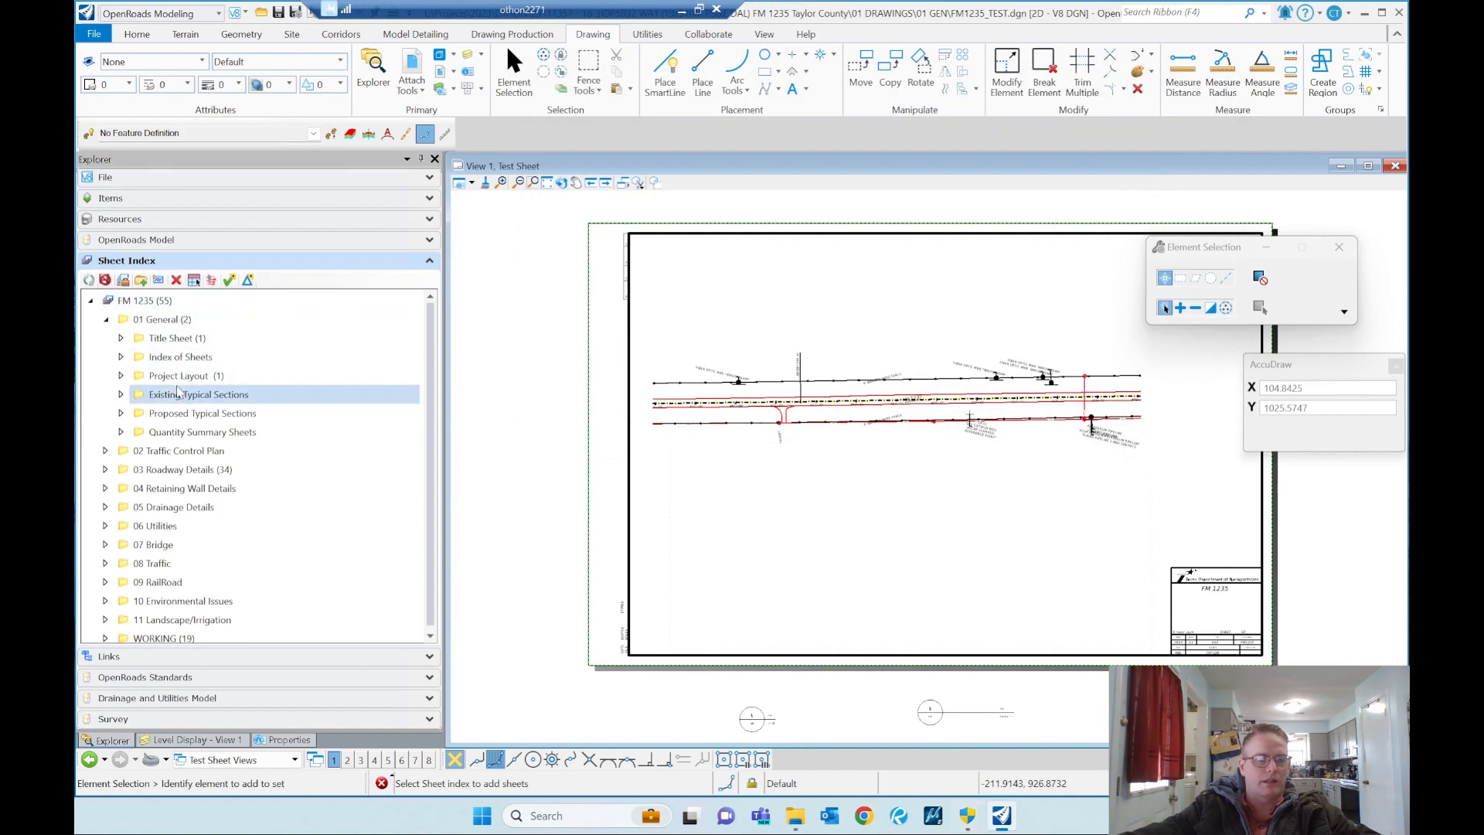
Step: Add the Test Sheet model from FM1235_TEST.dgn in the 01 GEN folder to the Index of Sheets folder
click(178, 357)
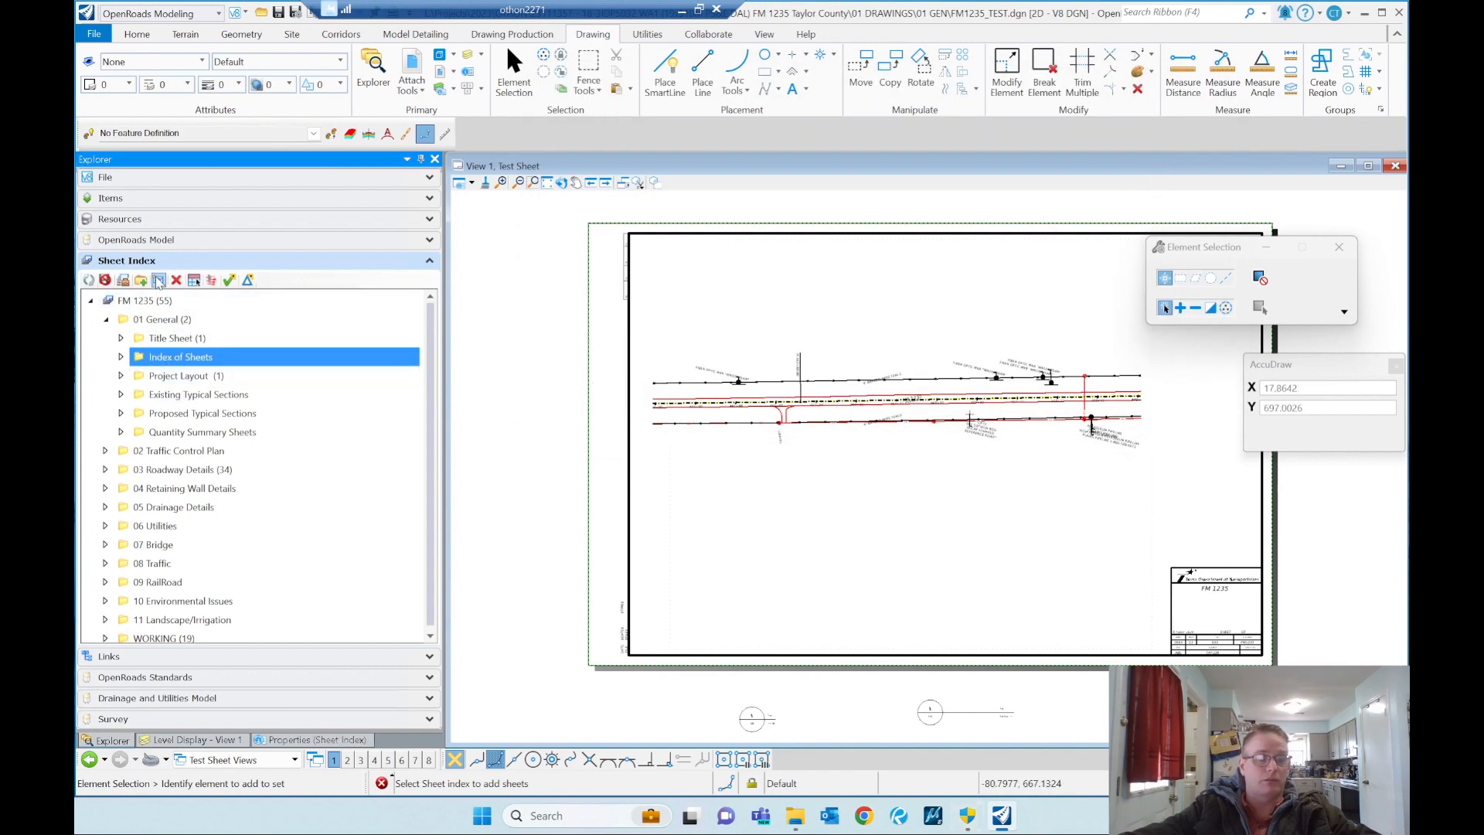
click(161, 280)
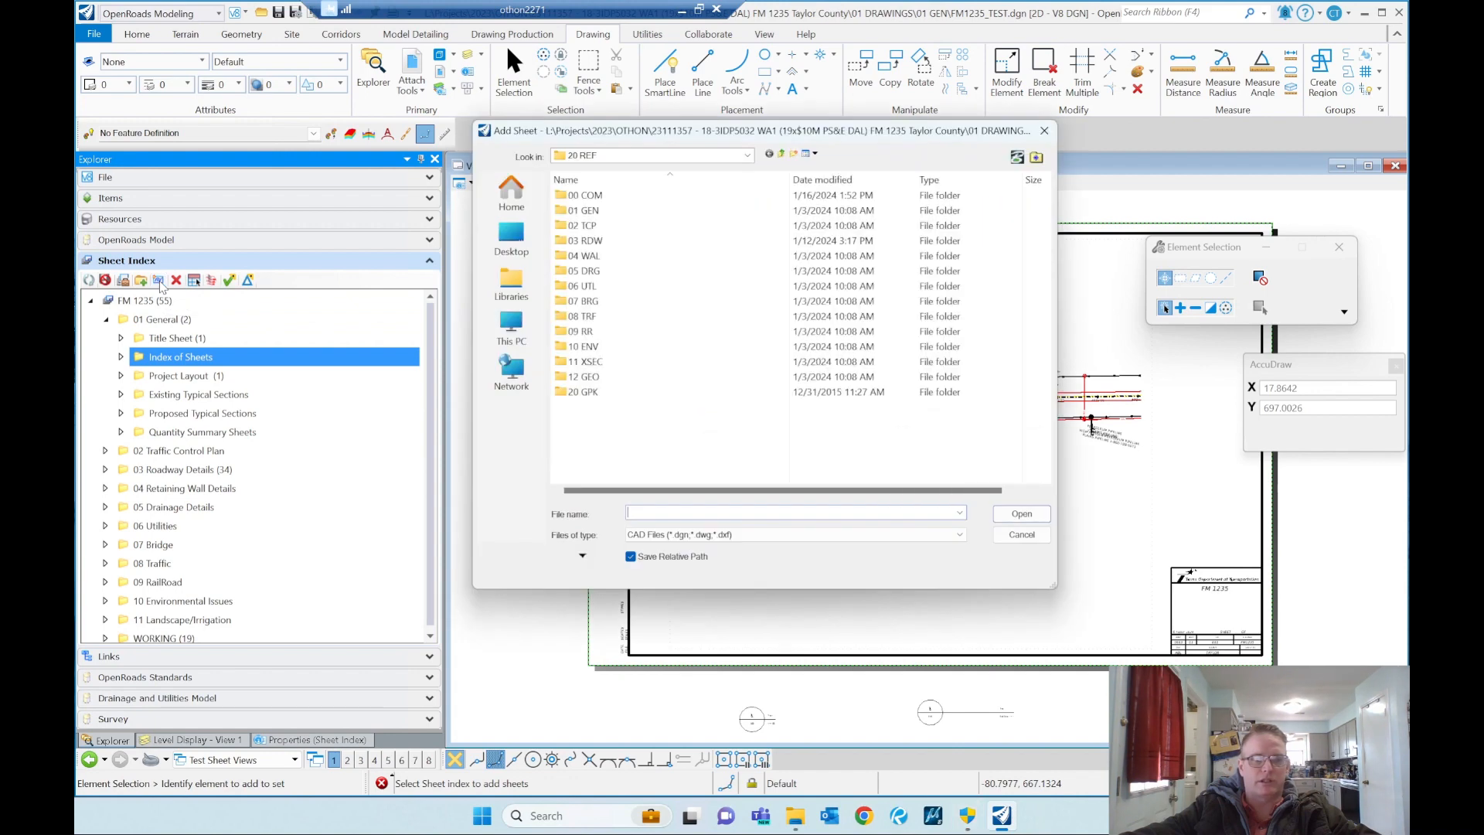
click(781, 154)
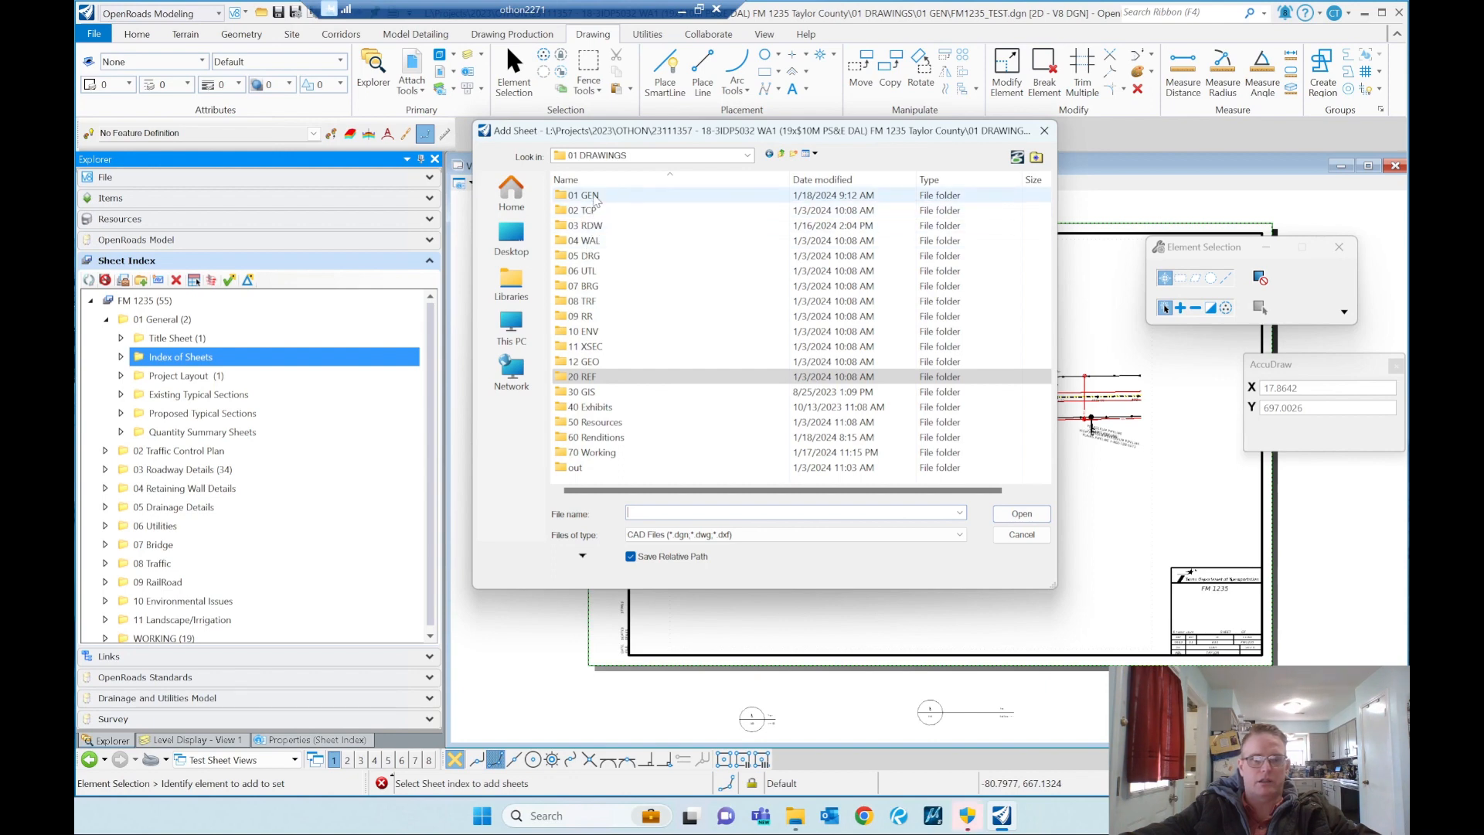
double_click(819, 194)
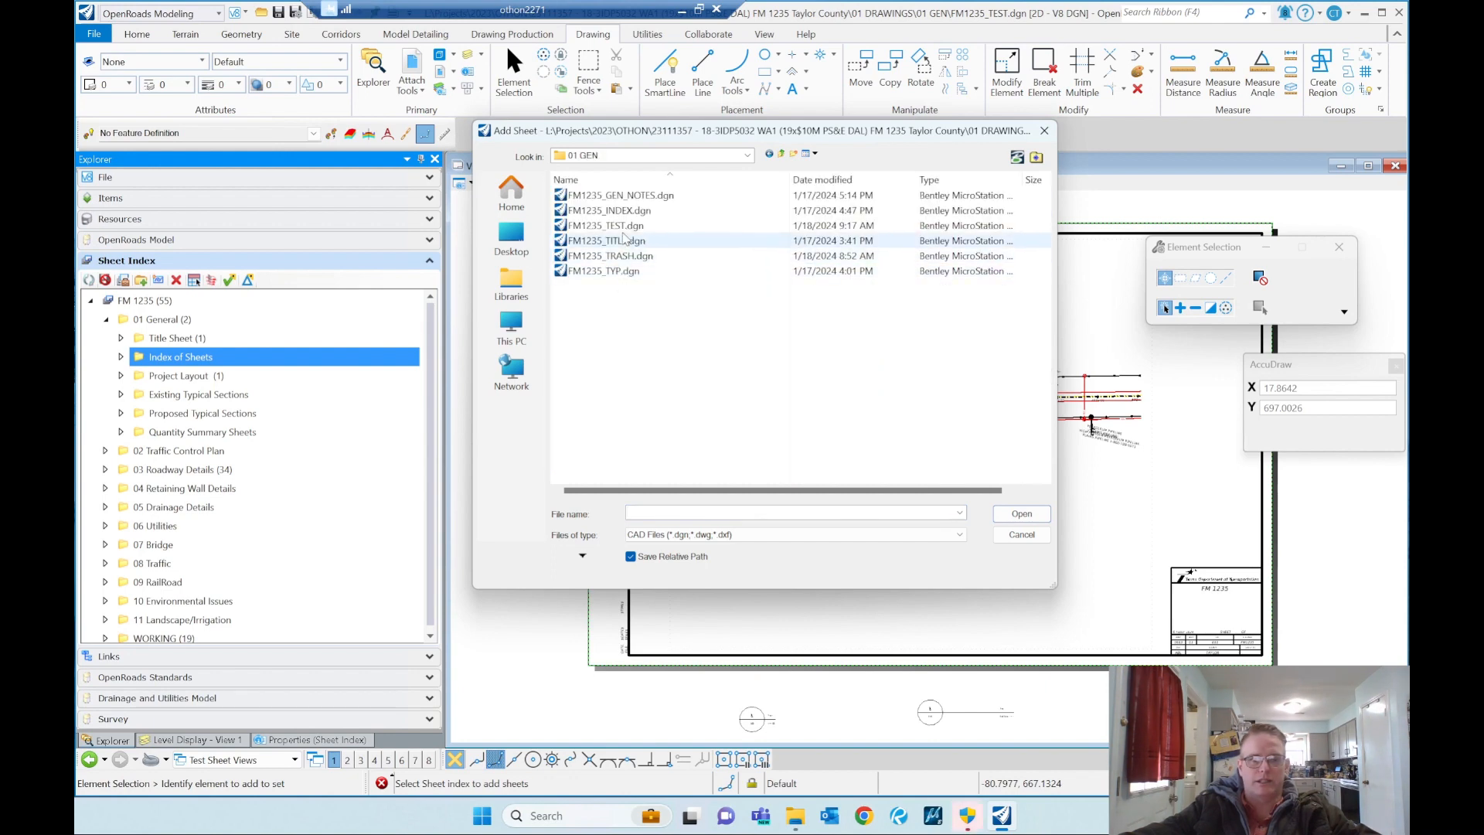
double_click(623, 230)
click(731, 339)
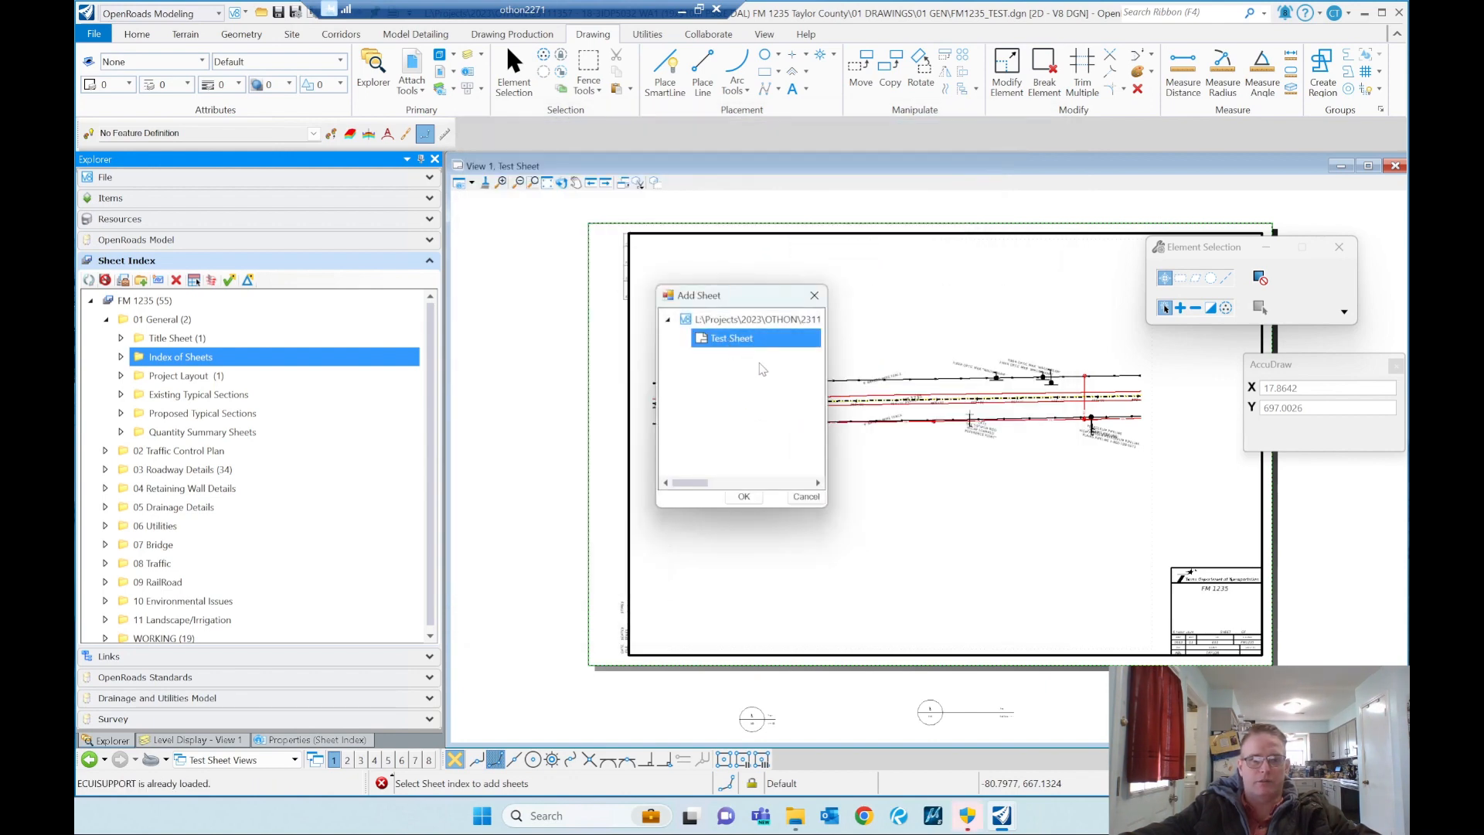
click(744, 496)
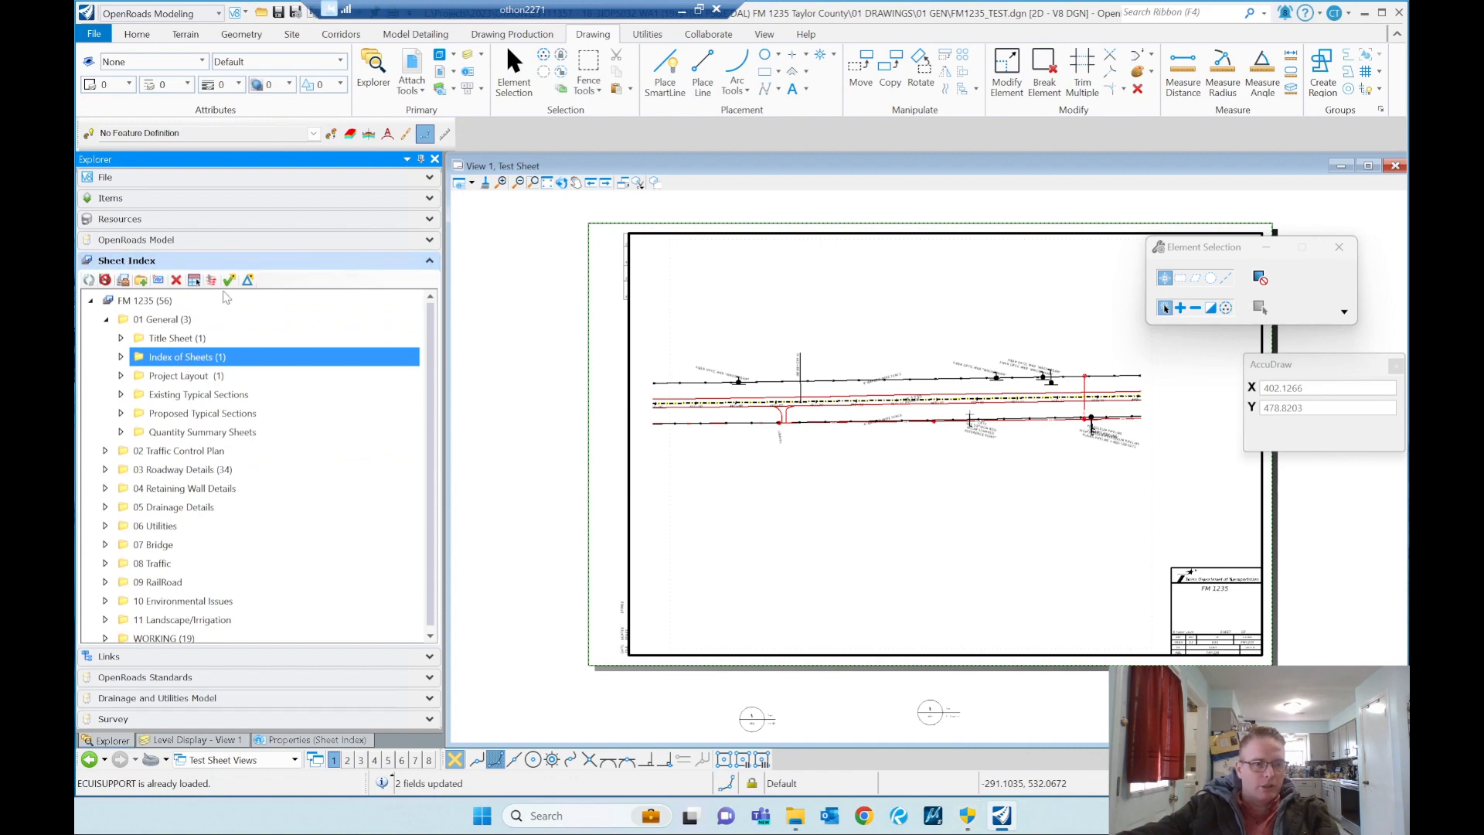
Step: Send the Index of Sheets folder to Print Organizer with the 11x17 PDF-BW print style and select its 01 General set
click(211, 281)
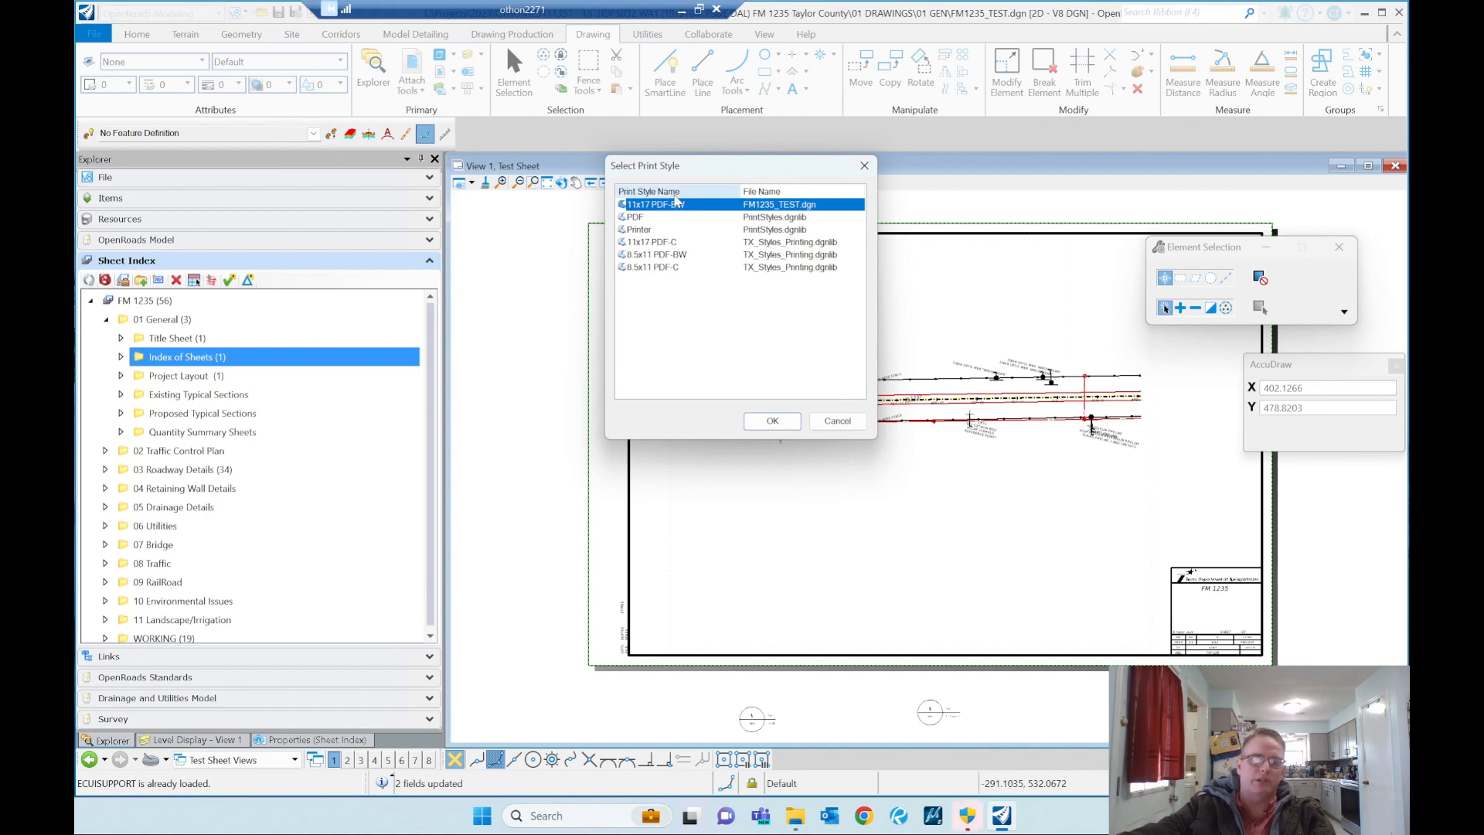
click(769, 422)
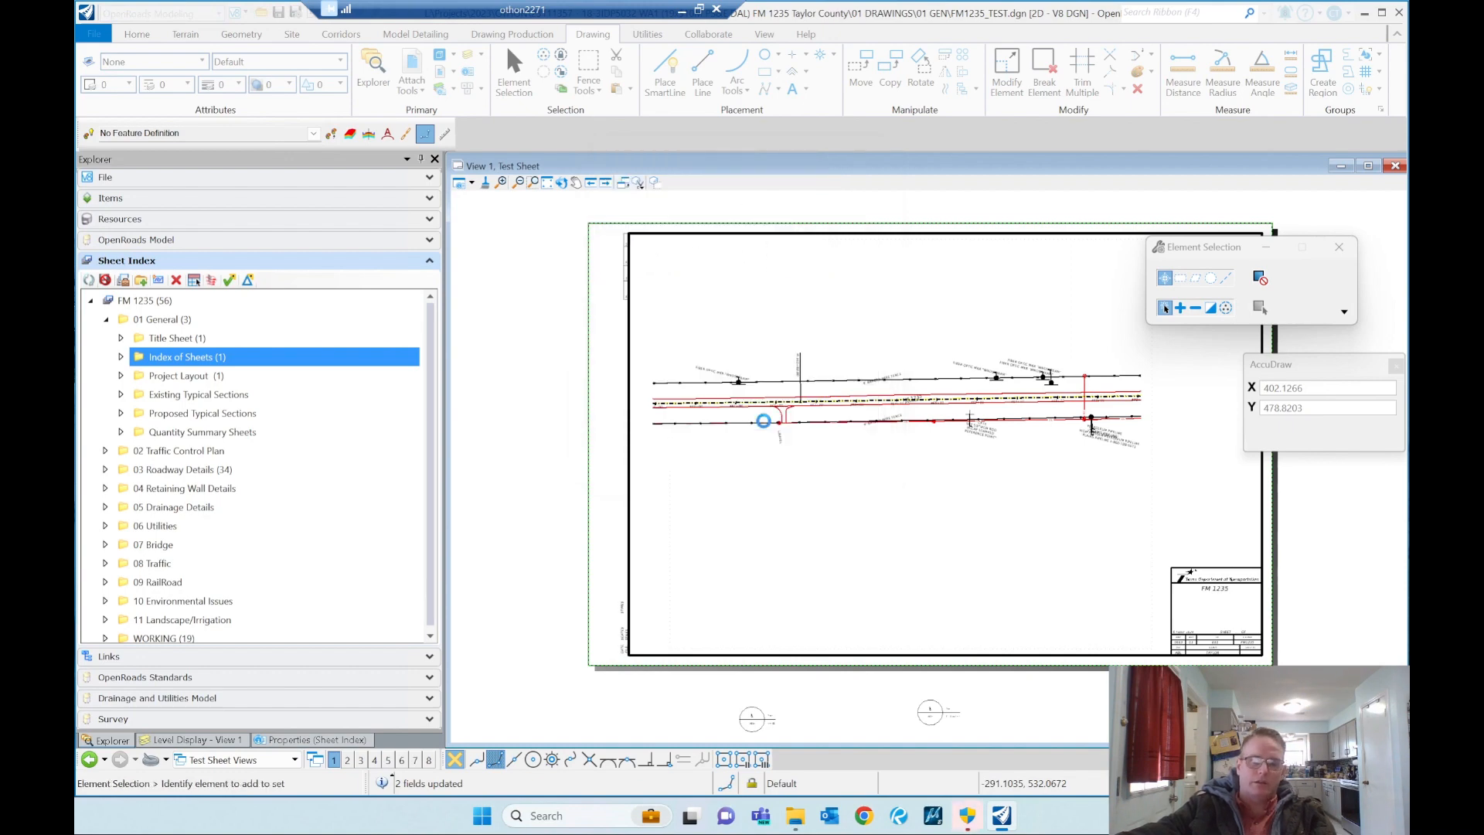
click(211, 161)
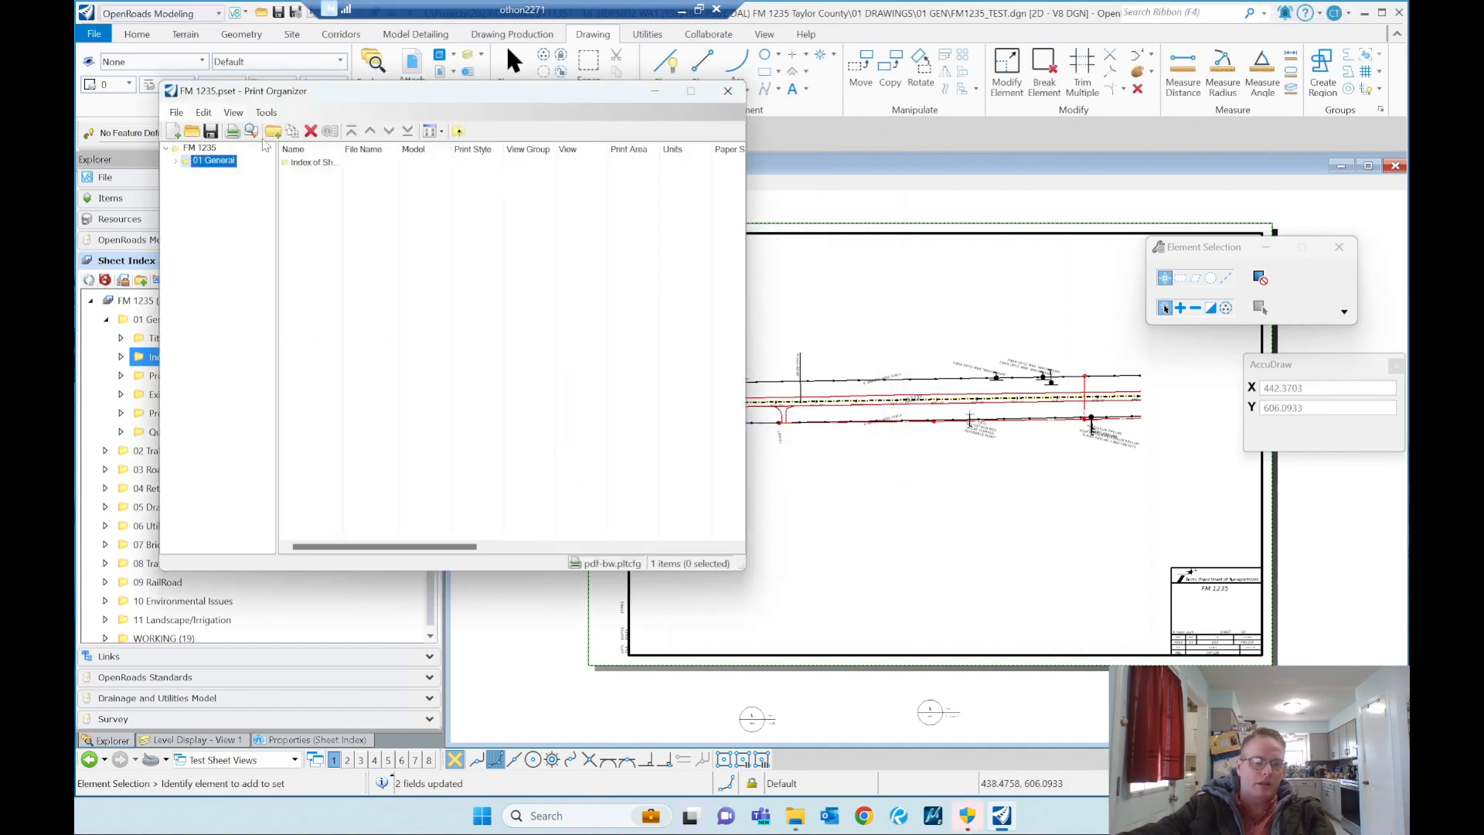
Step: Start printing the 01 General selection and browse for its output file location in 01 DRAWINGS\60 Renditions
click(232, 131)
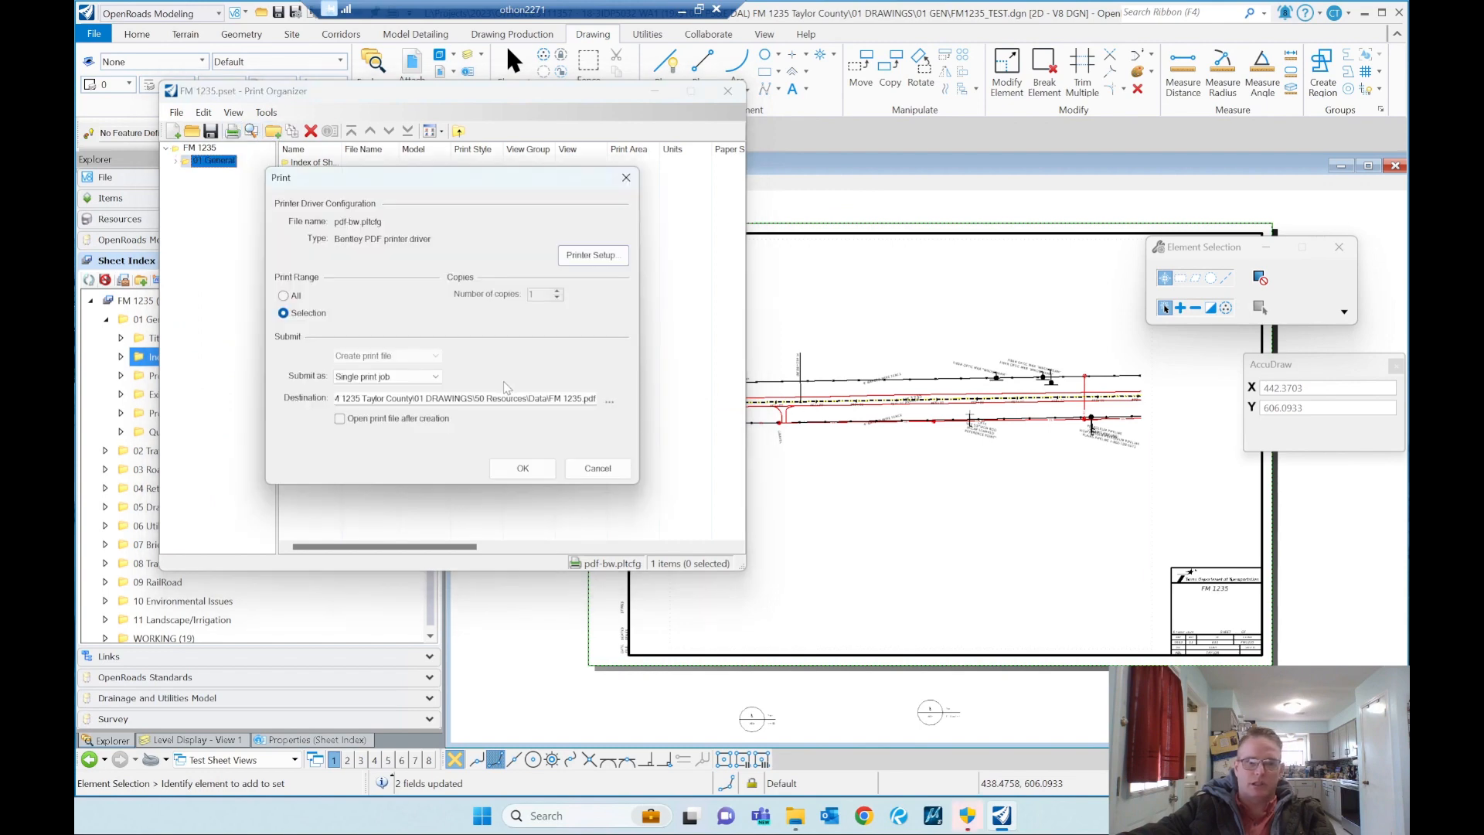
click(610, 402)
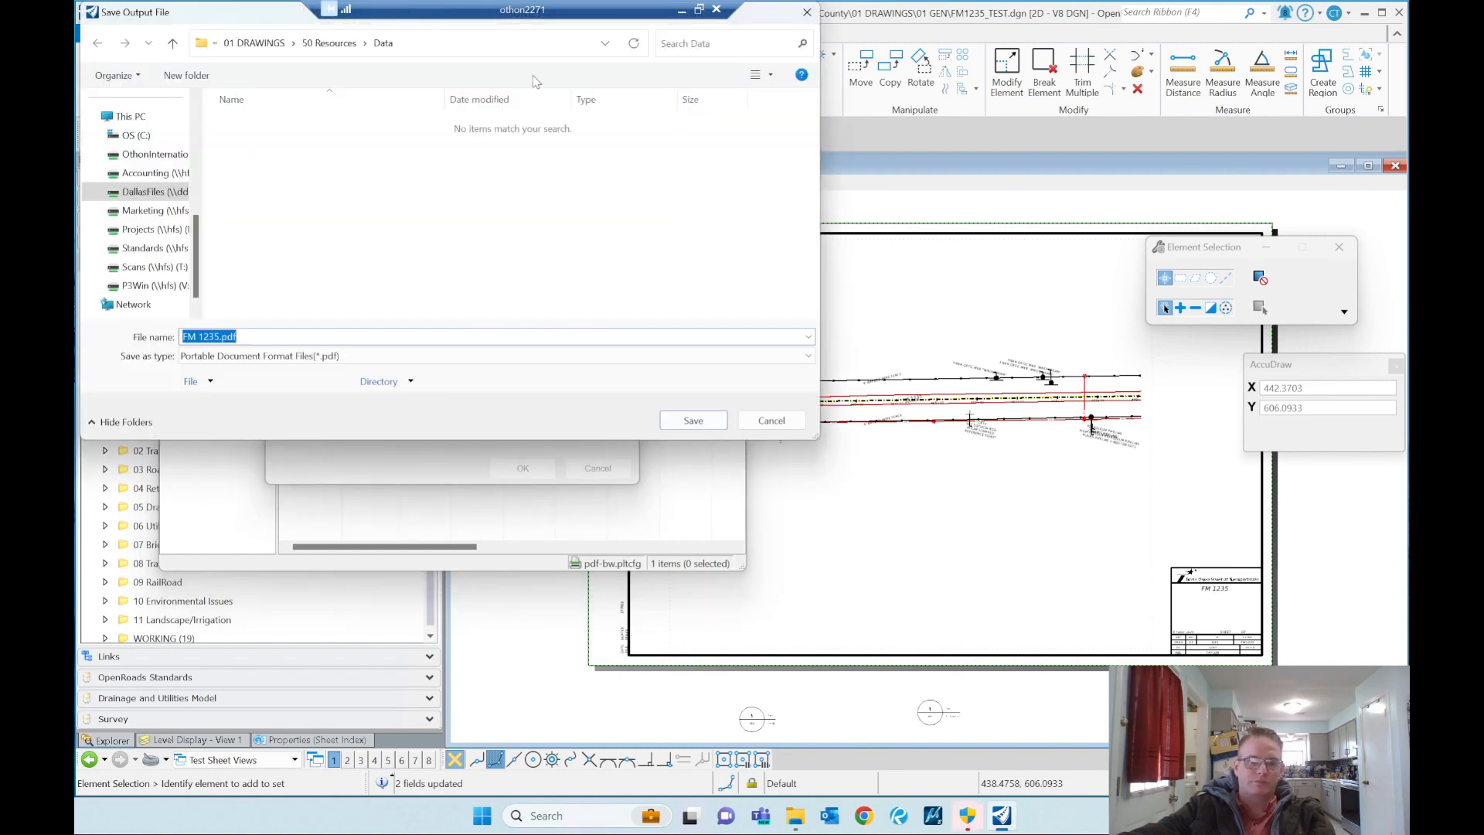
click(254, 43)
scroll(287, 239, down, 2)
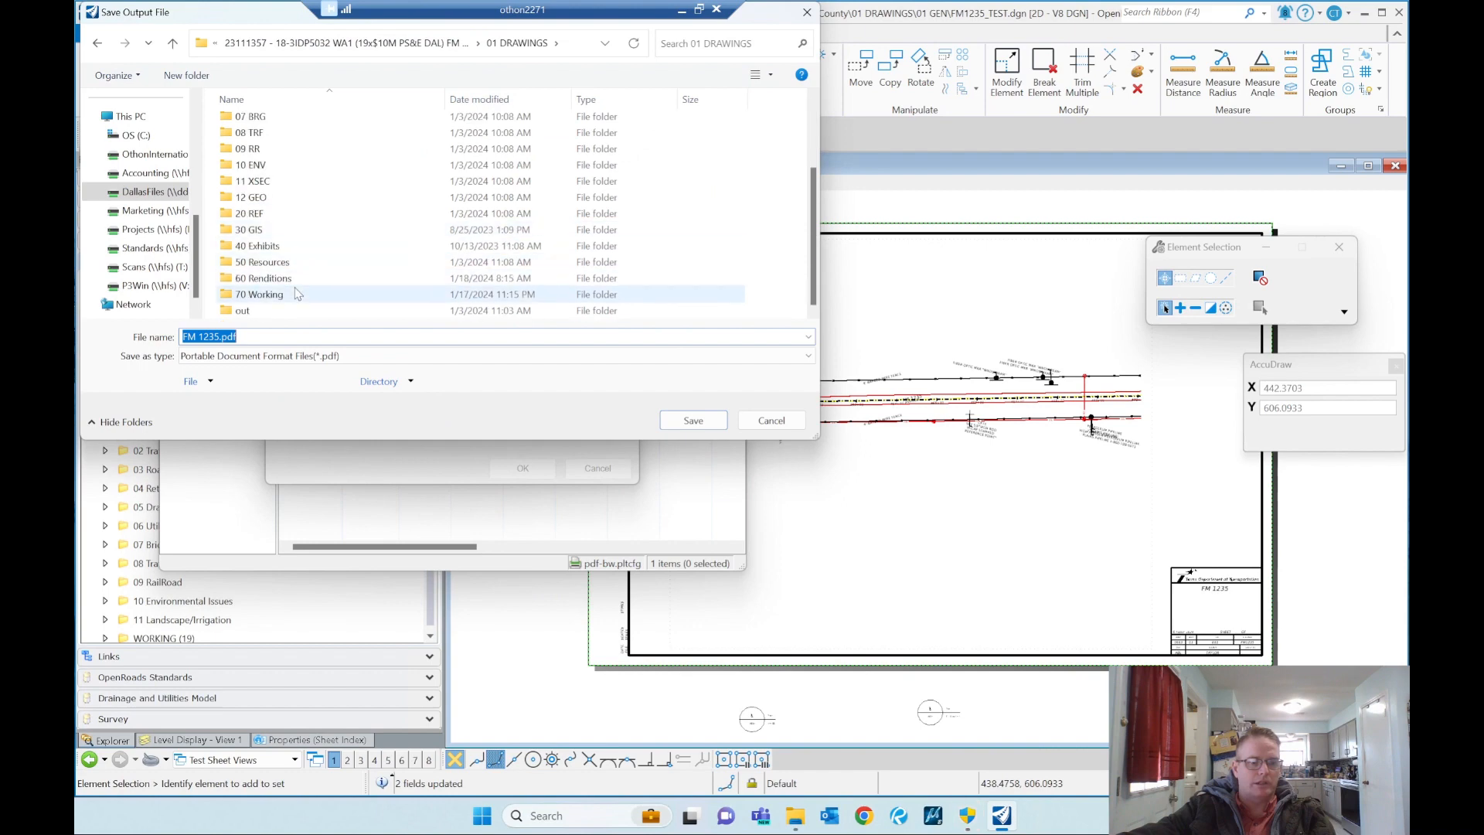
double_click(284, 286)
Step: Name the output file 2024-01_18_Test.pdf and print the selection as a single print job
click(309, 124)
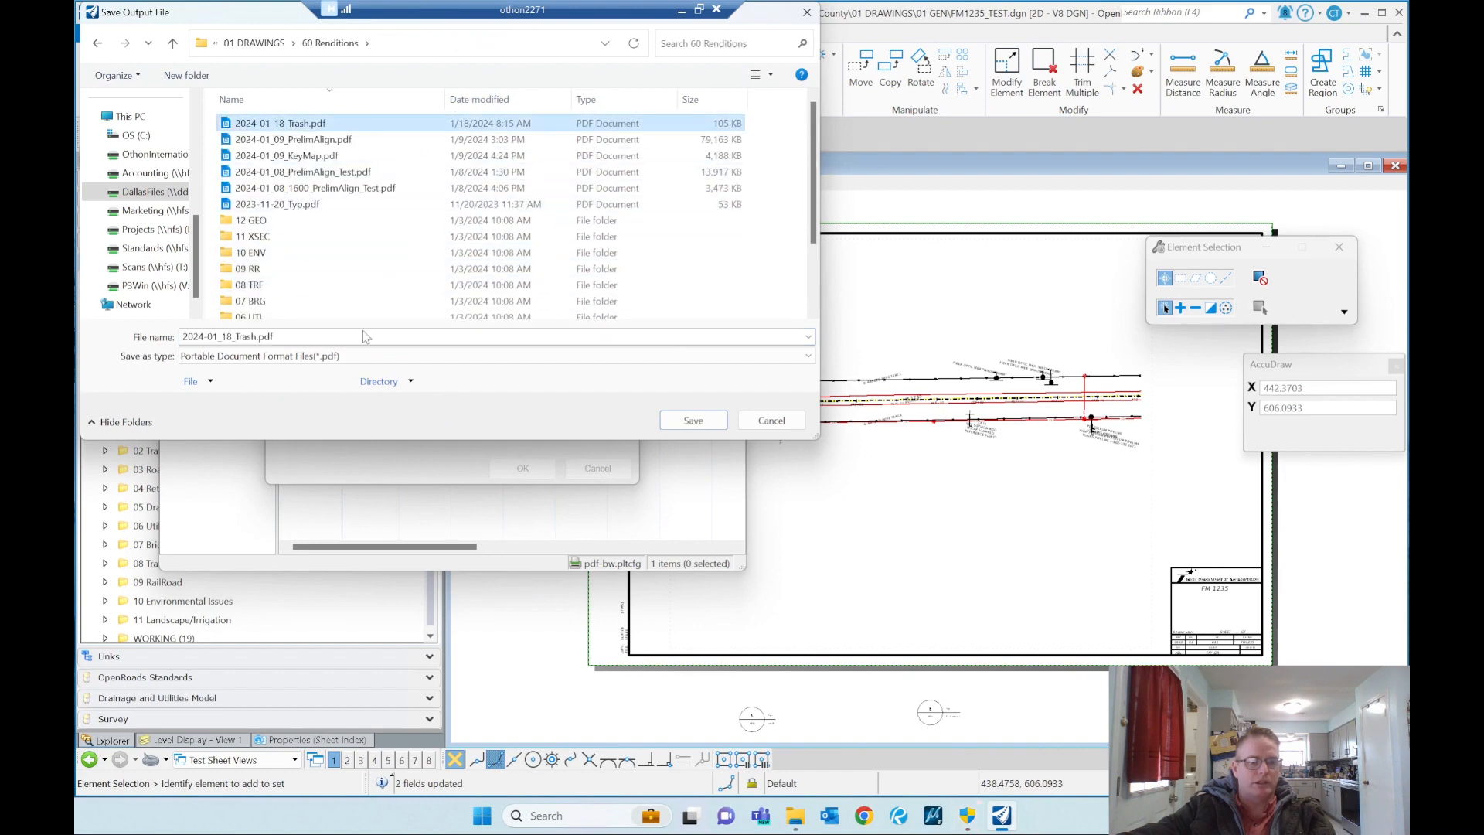
double_click(248, 338)
click(248, 338)
key(Delete)
key(Delete)
key(Delete)
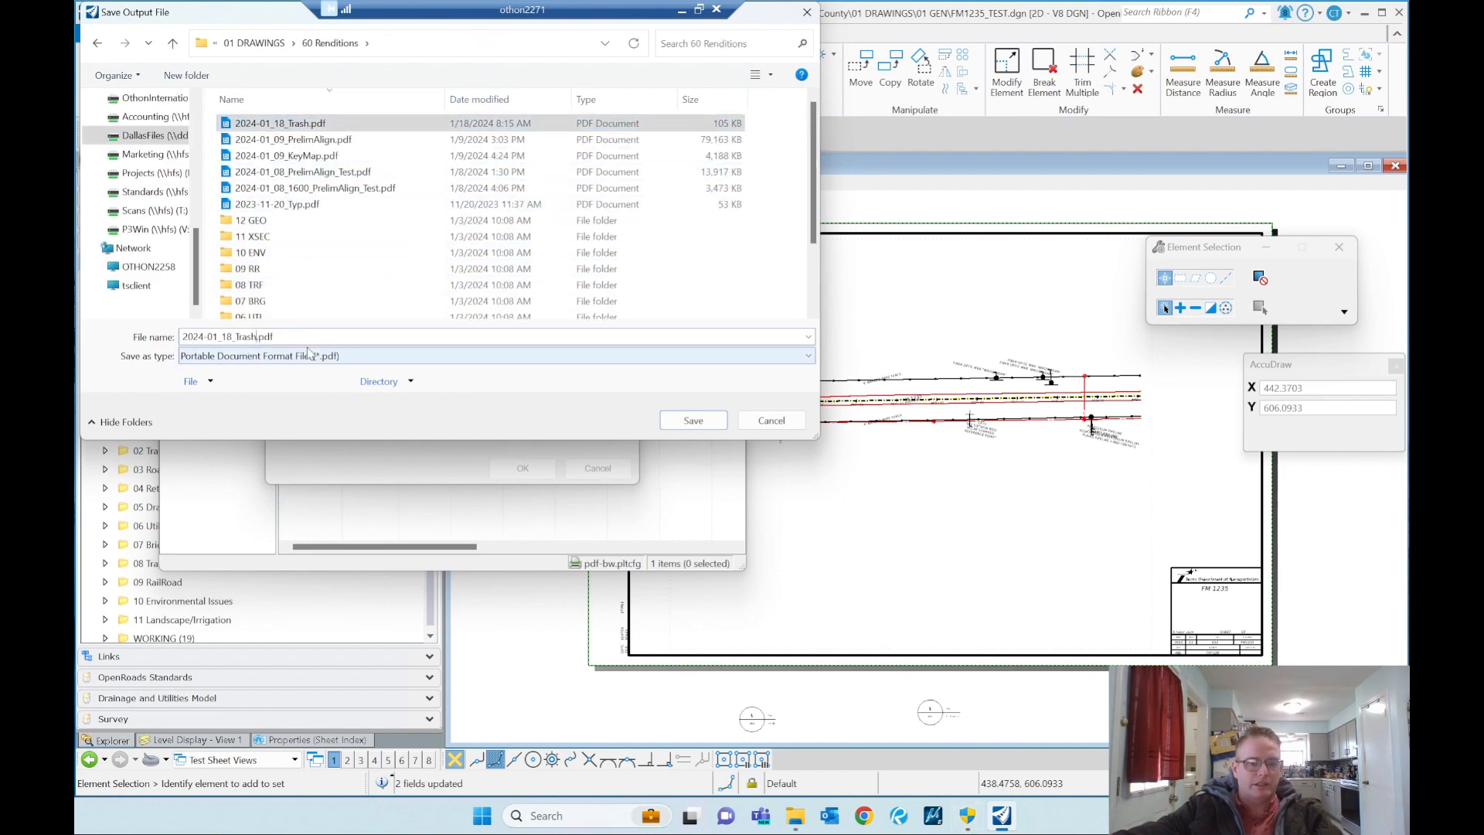
key(BackSpace)
key(BackSpace)
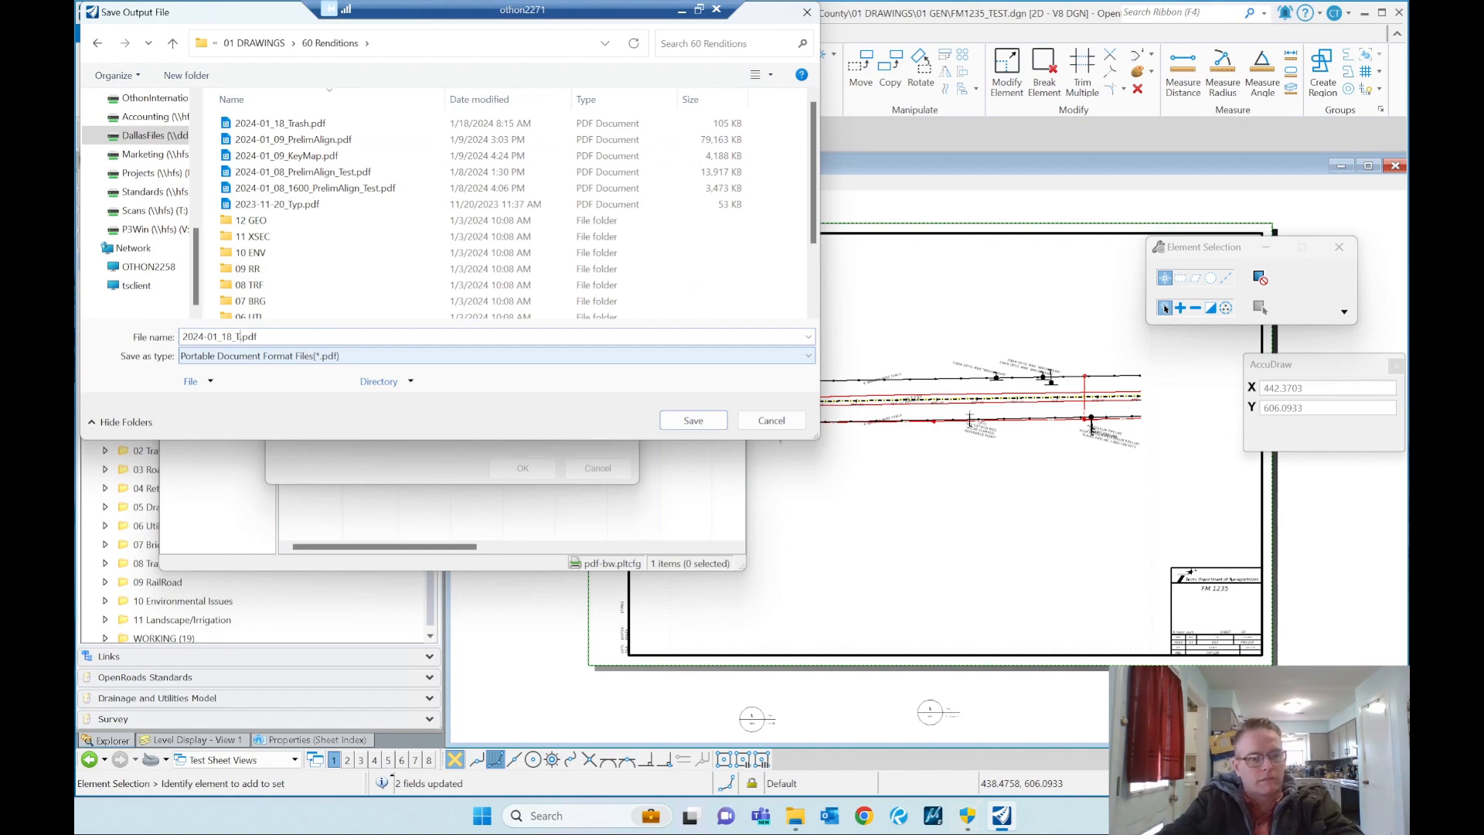
key(Return)
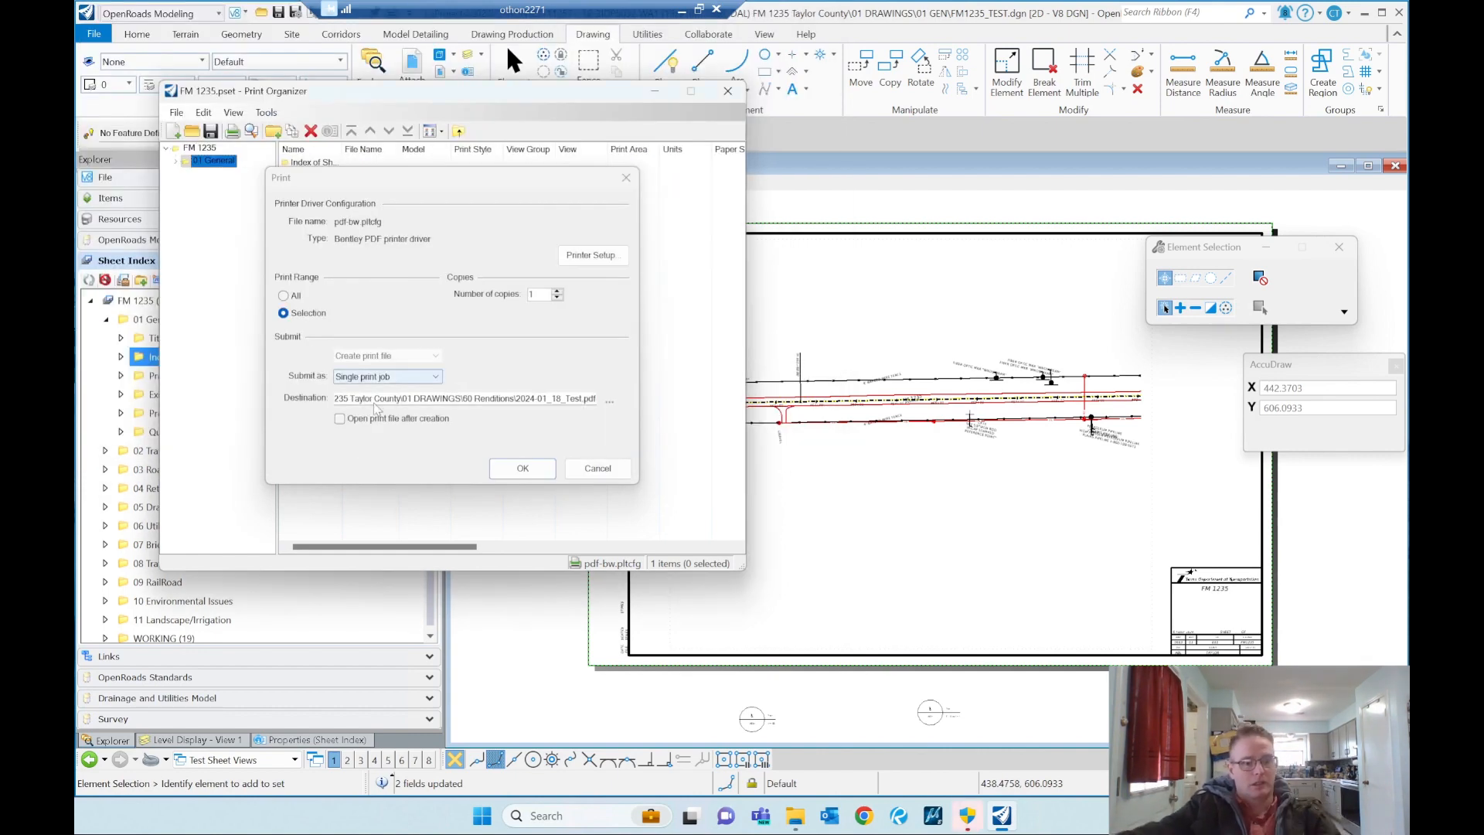
click(511, 468)
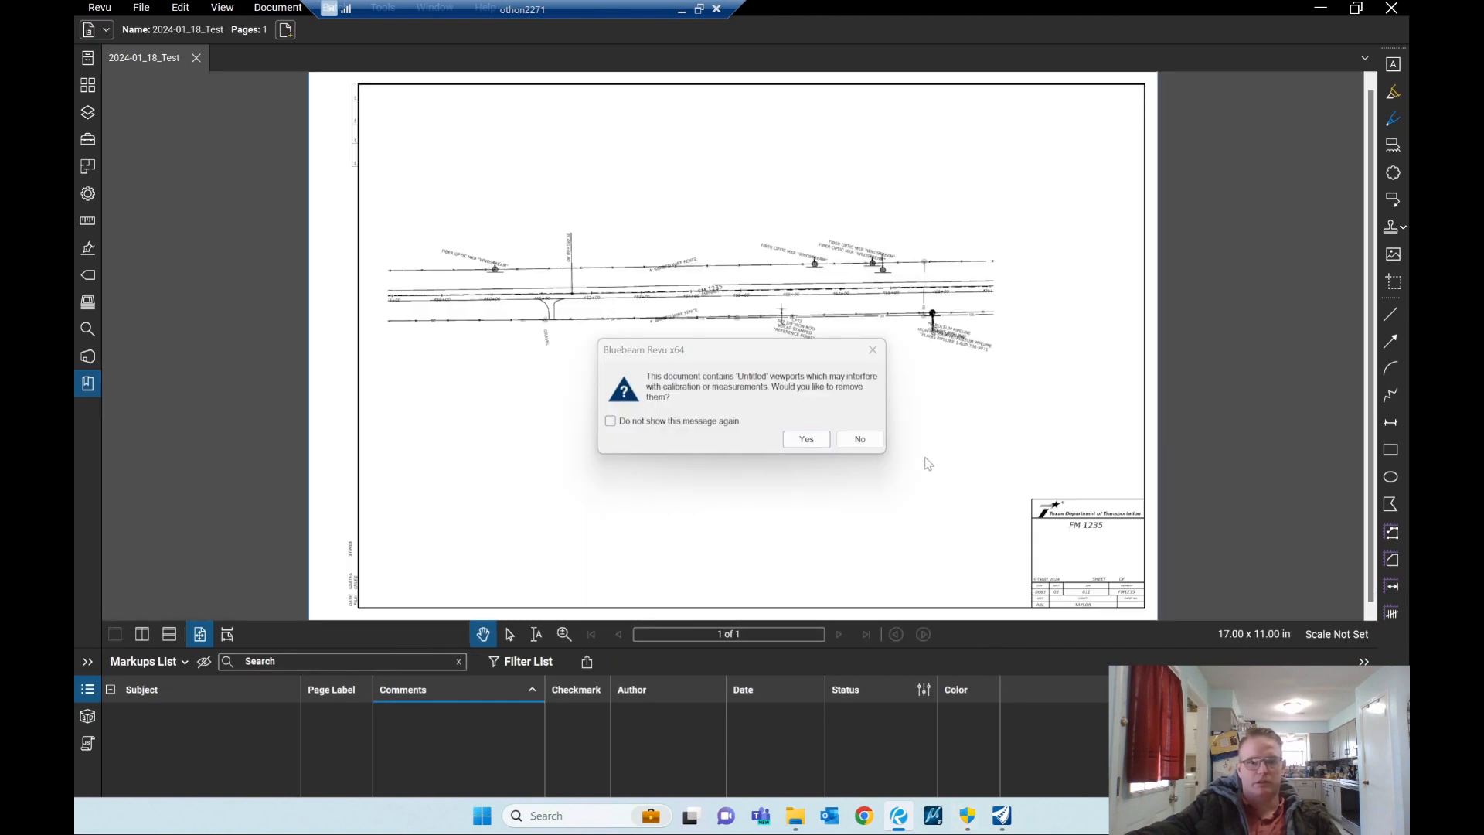
Step: Keep the untitled viewports in the printed PDF in Bluebeam Revu and inspect the roadway linework and labels on the sheet
click(858, 439)
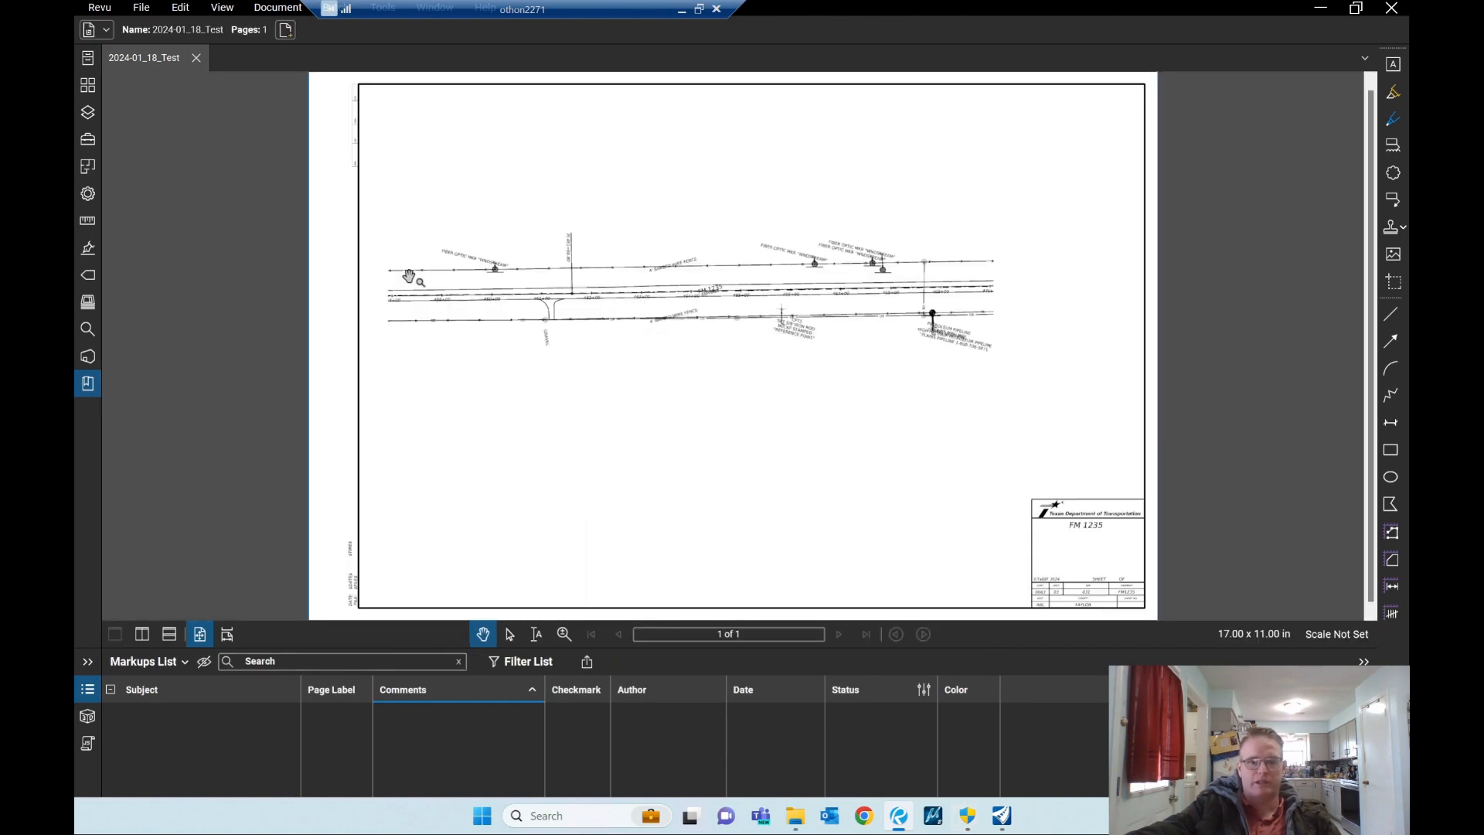
scroll(827, 226, up, 1)
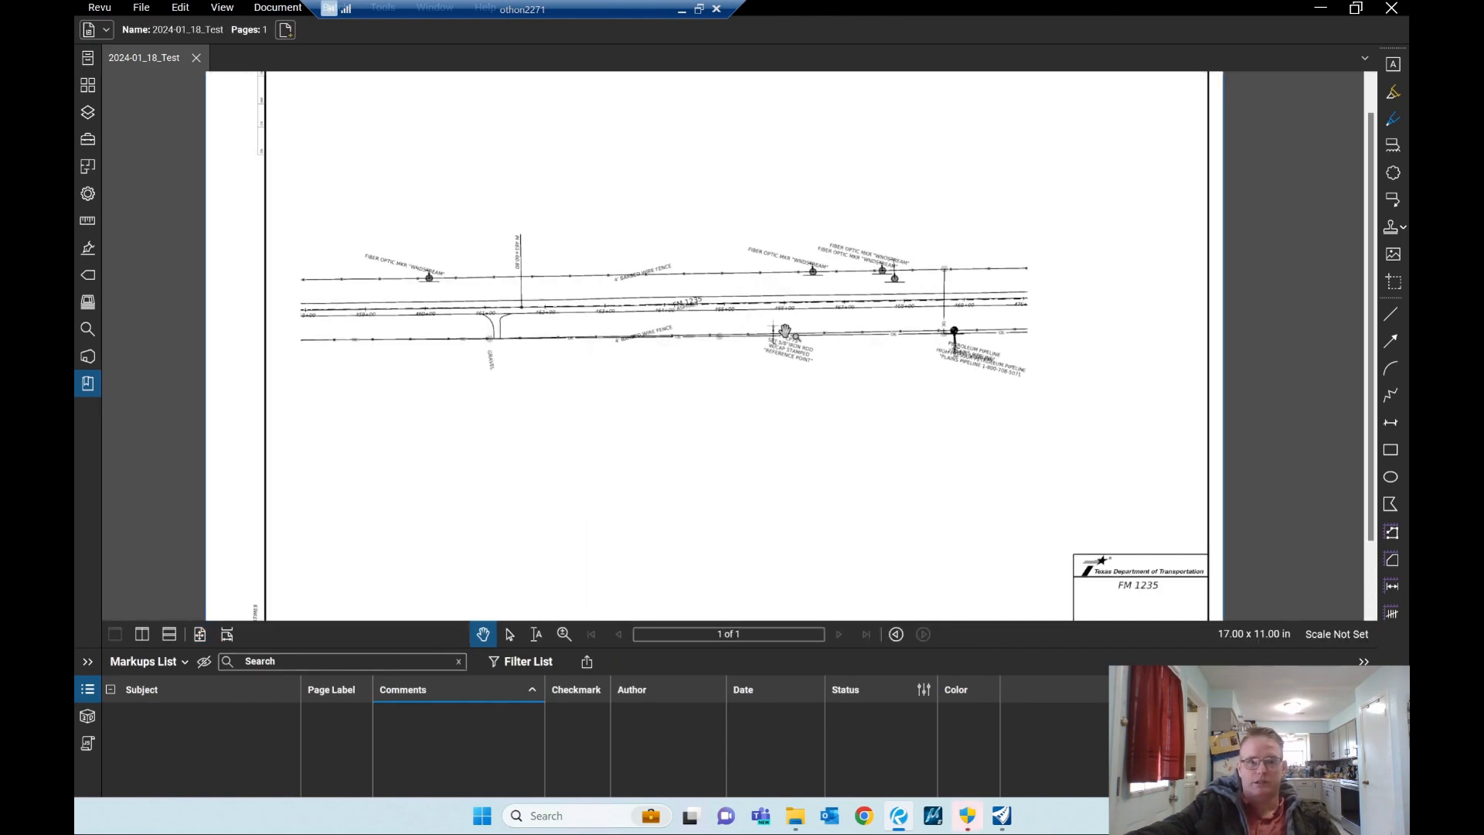
scroll(788, 332, down, 1)
scroll(696, 391, up, 1)
scroll(689, 417, down, 1)
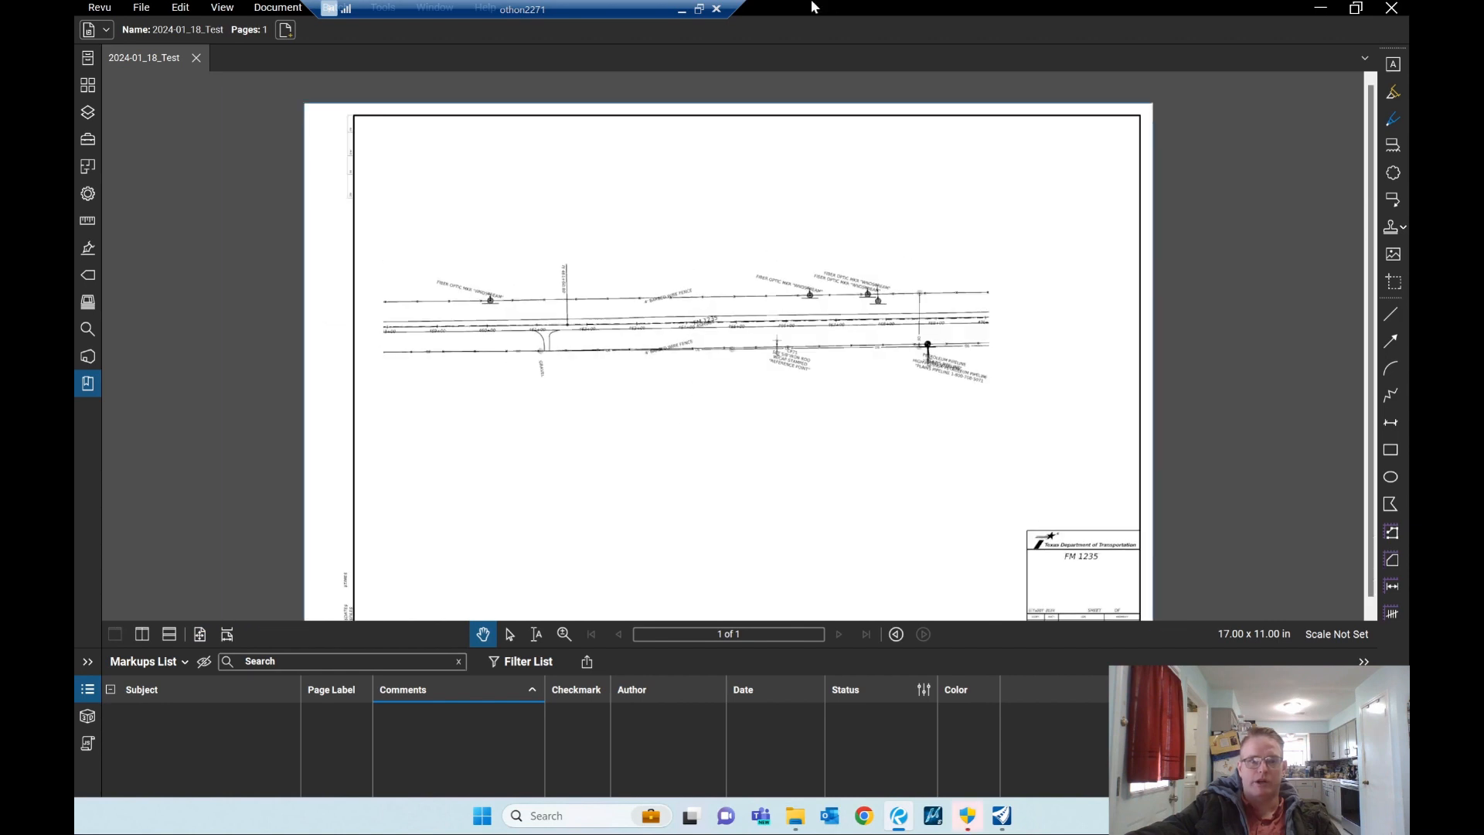